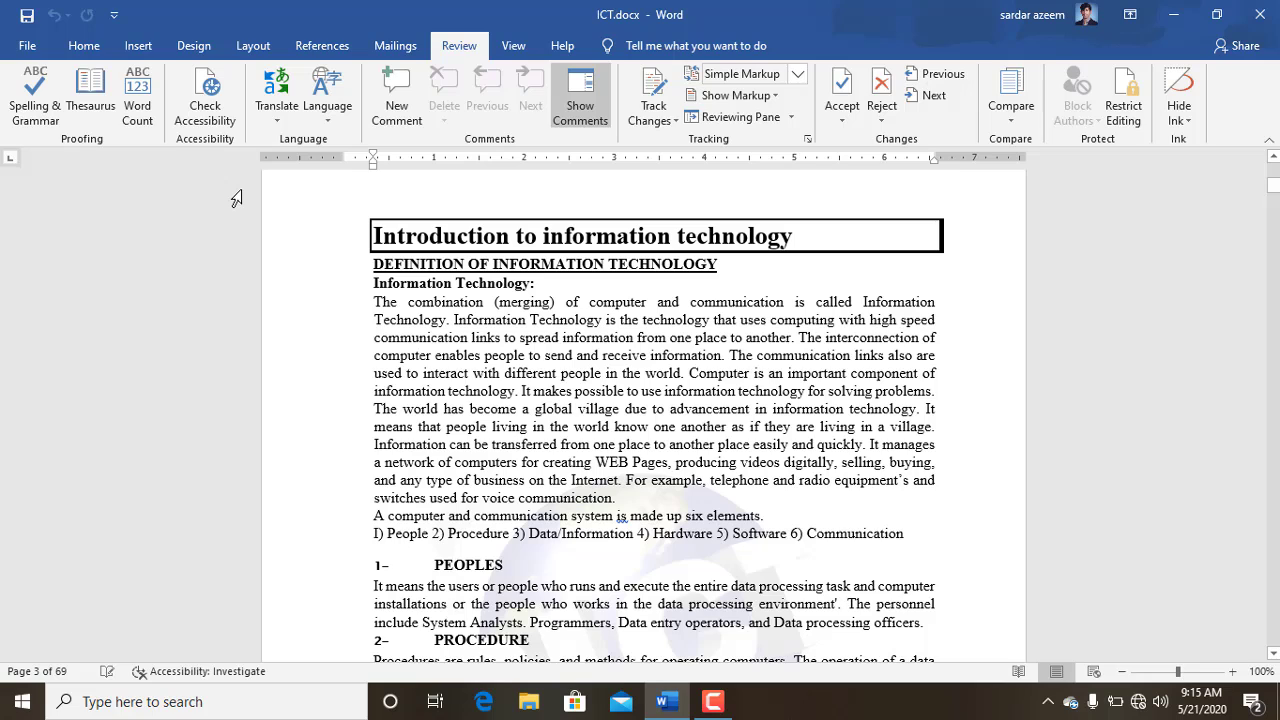
Step: Introduce spelling errors in the Information Technology paragraph: "computar", "communiication" and "plaace"
{"action": "left_click", "coordinate": [741, 300]}
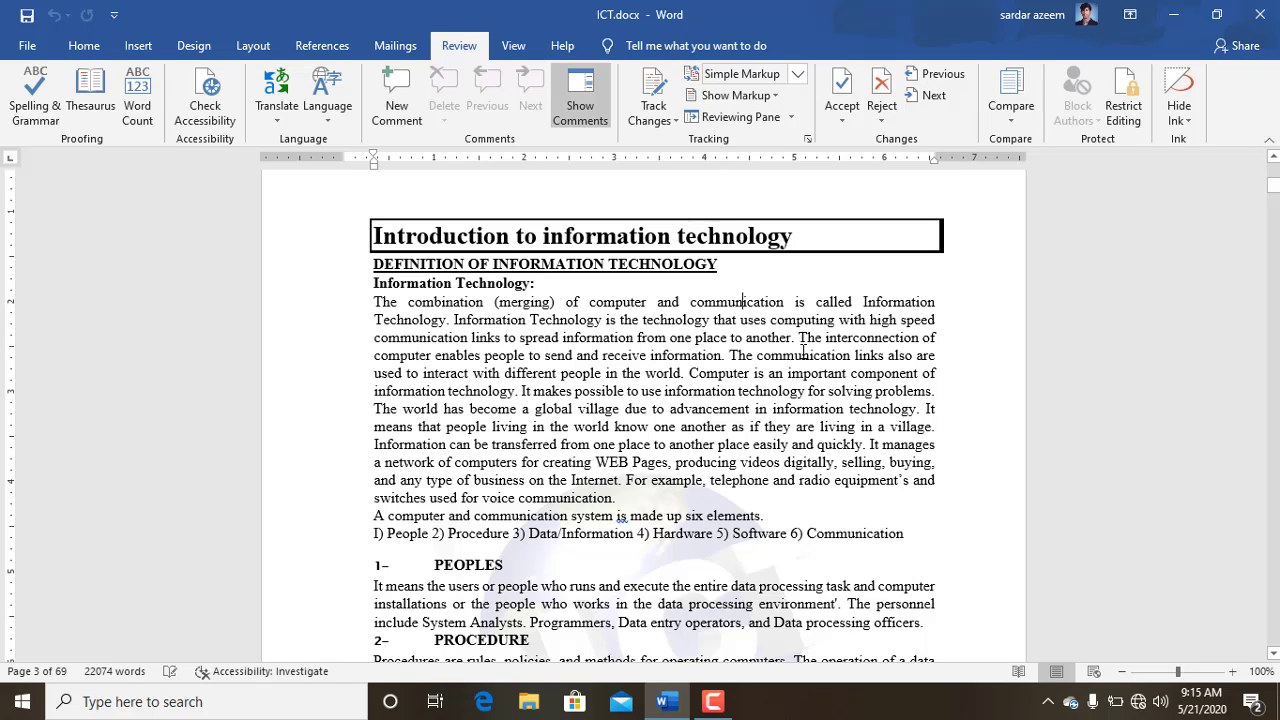
{"action": "type", "text": "l"}
{"action": "key", "text": "Left"}
{"action": "key", "text": "Left"}
{"action": "key", "text": "Left"}
{"action": "key", "text": "Left"}
{"action": "key", "text": "Left"}
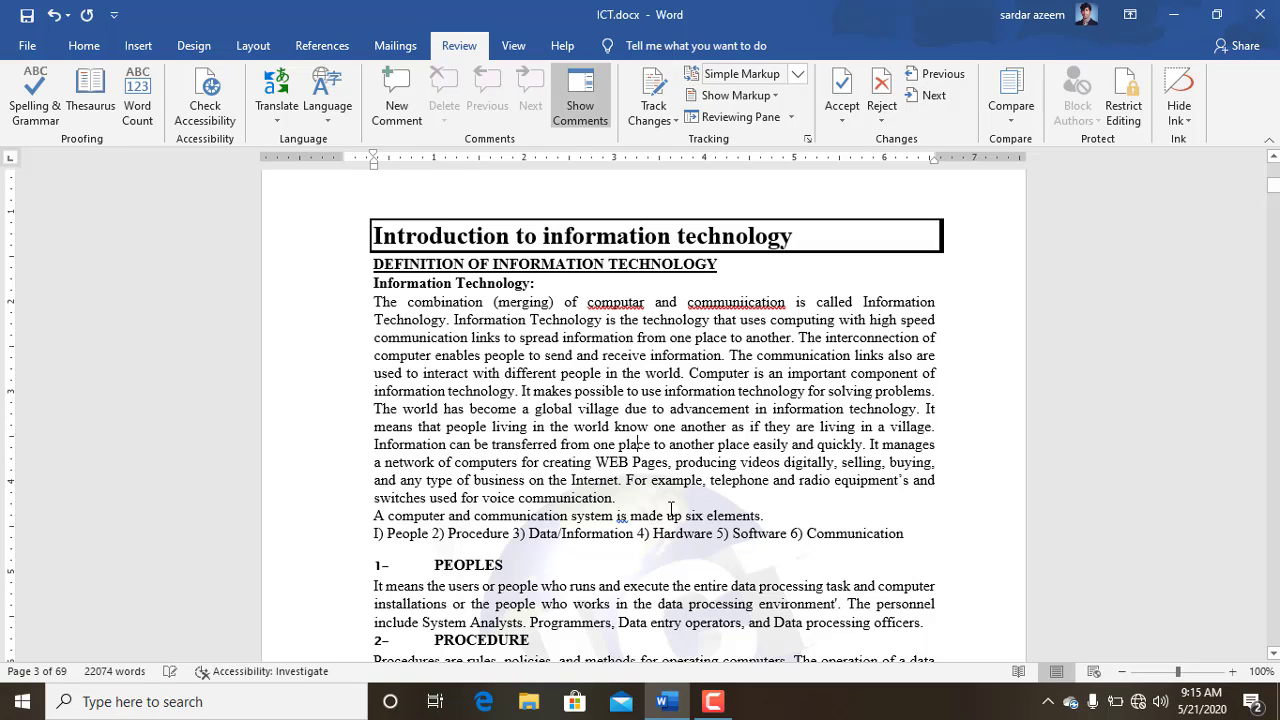
{"action": "type", "text": "a"}
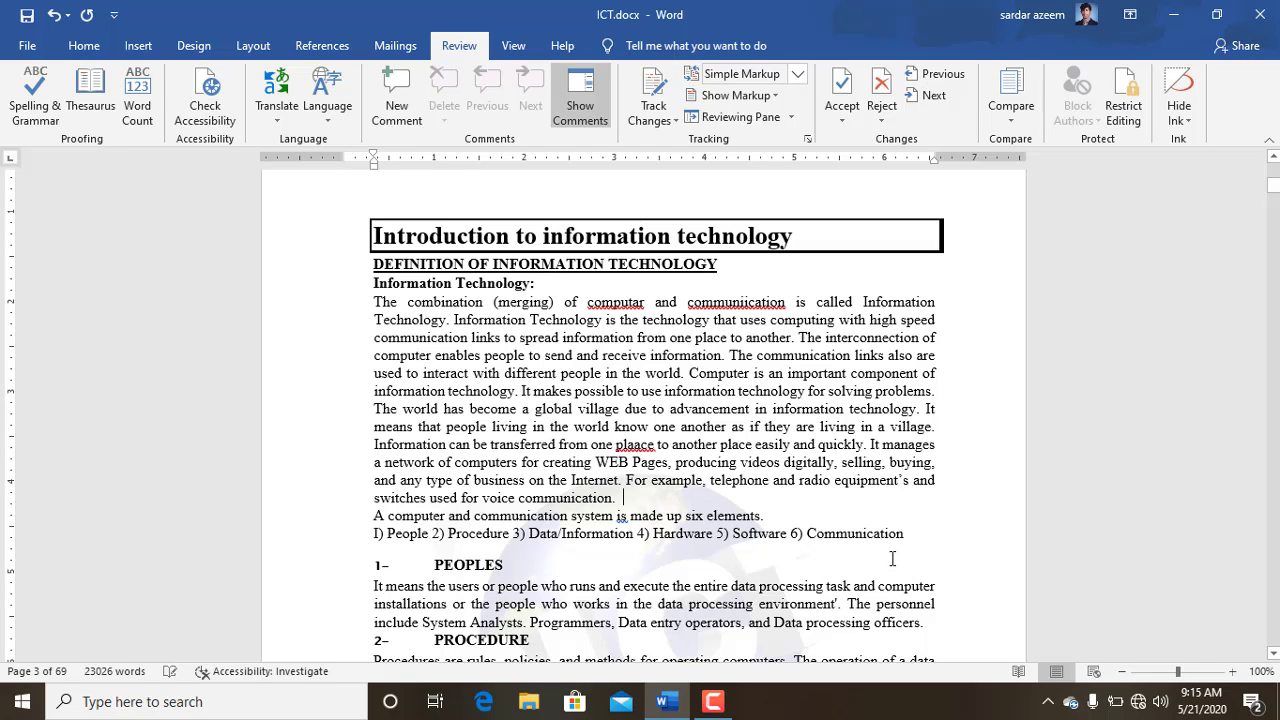
Step: Add three lines below the list of six elements: "He are good boy.", "They plays football." and "Frend."
{"action": "left_click", "coordinate": [912, 535]}
{"action": "key", "text": "Return"}
{"action": "key", "text": "BackSpace"}
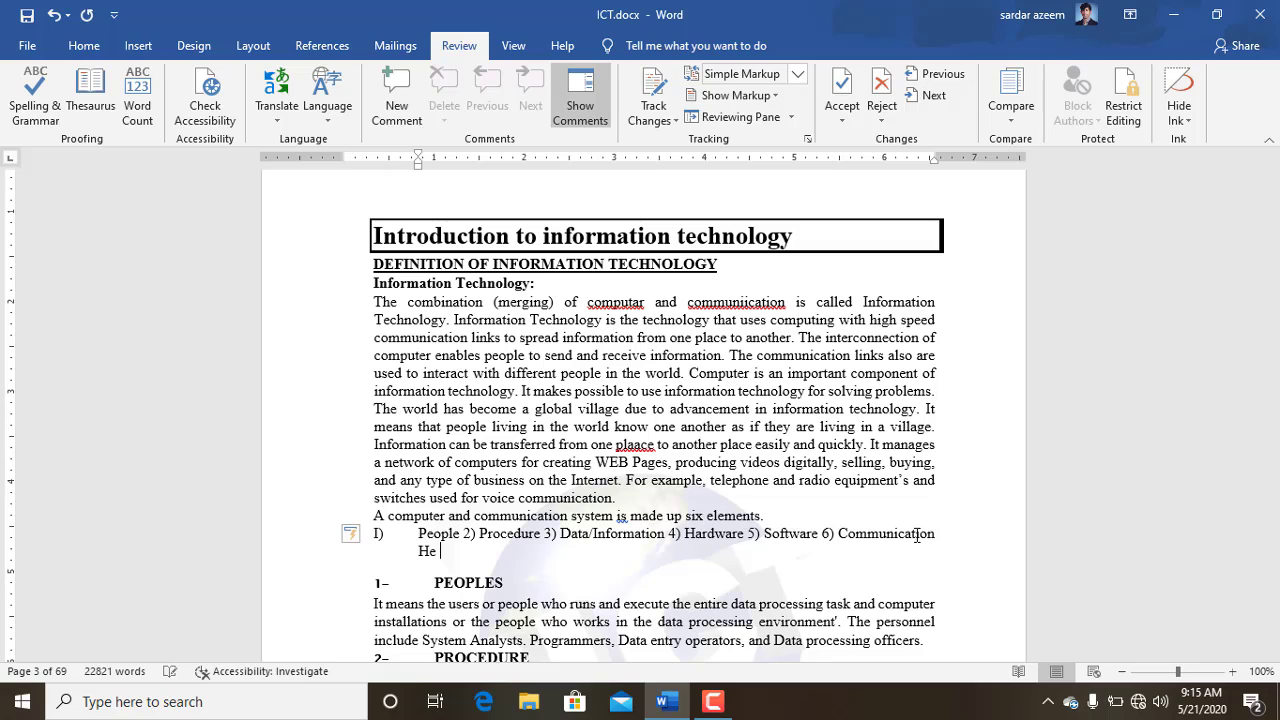
{"action": "type", "text": "He are good boy."}
{"action": "key", "text": "Return"}
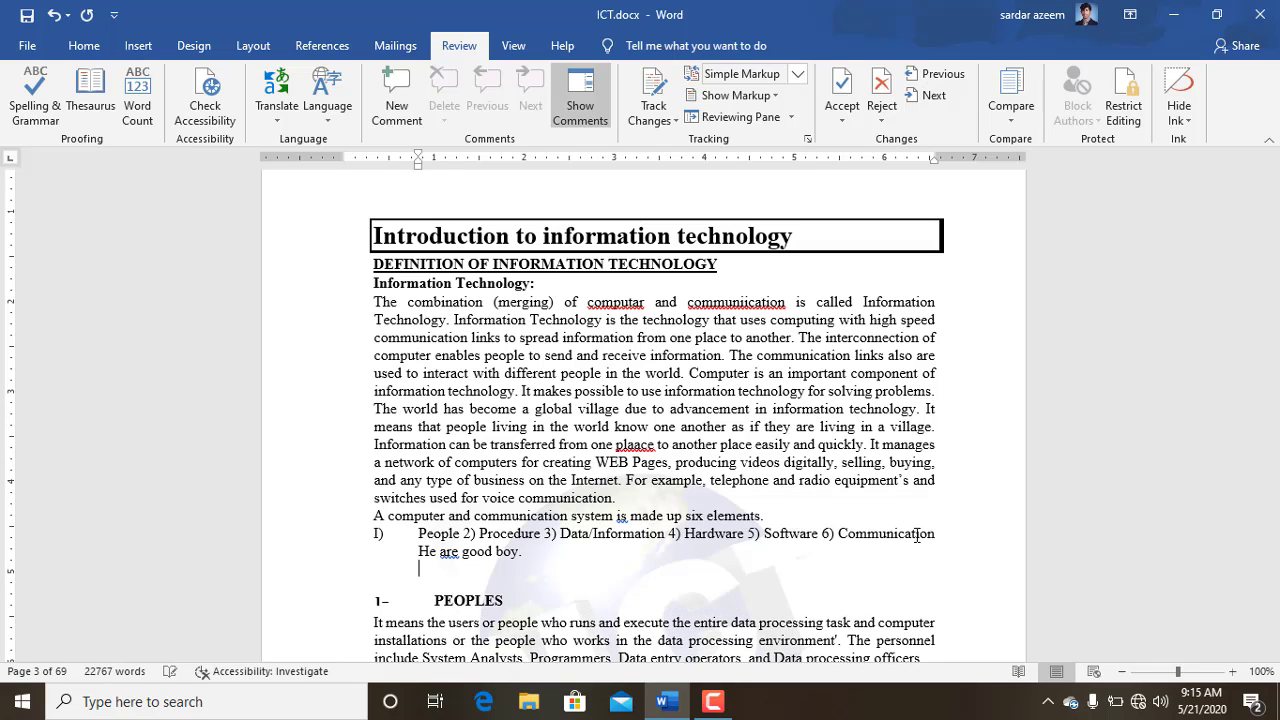
{"action": "type", "text": "They plays football."}
{"action": "key", "text": "Return"}
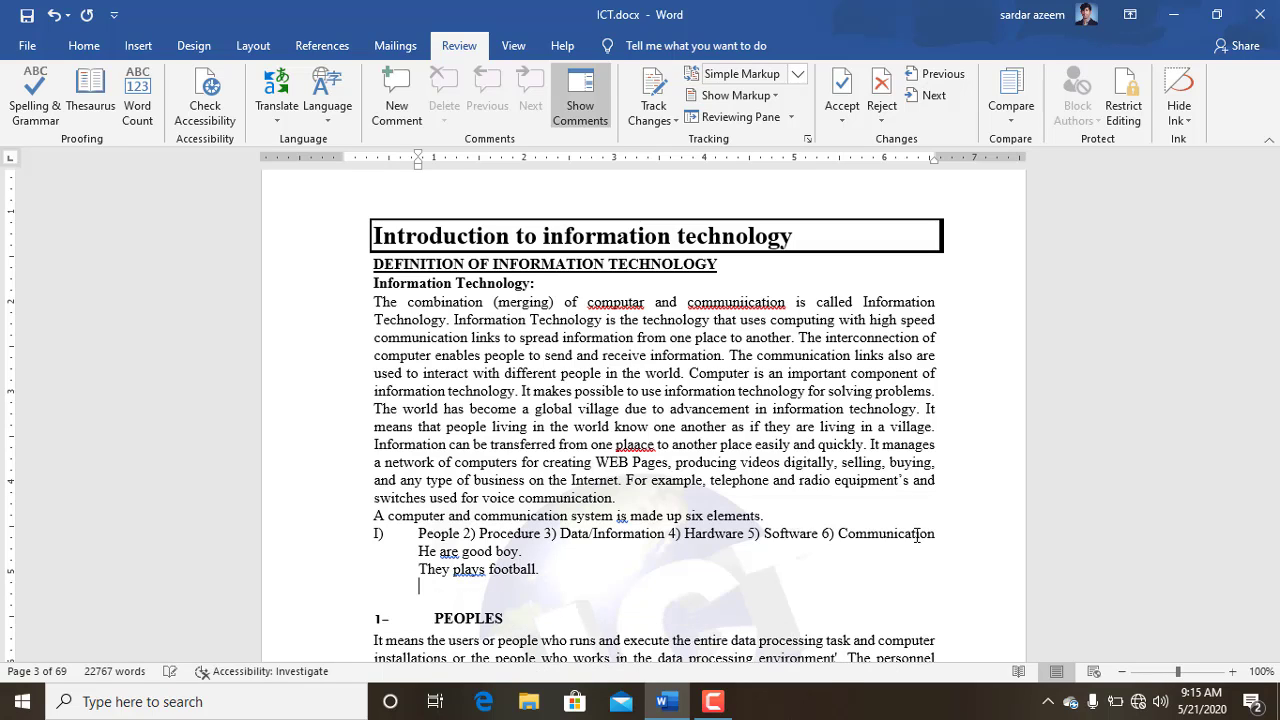
{"action": "type", "text": "frend."}
{"action": "key", "text": "Return"}
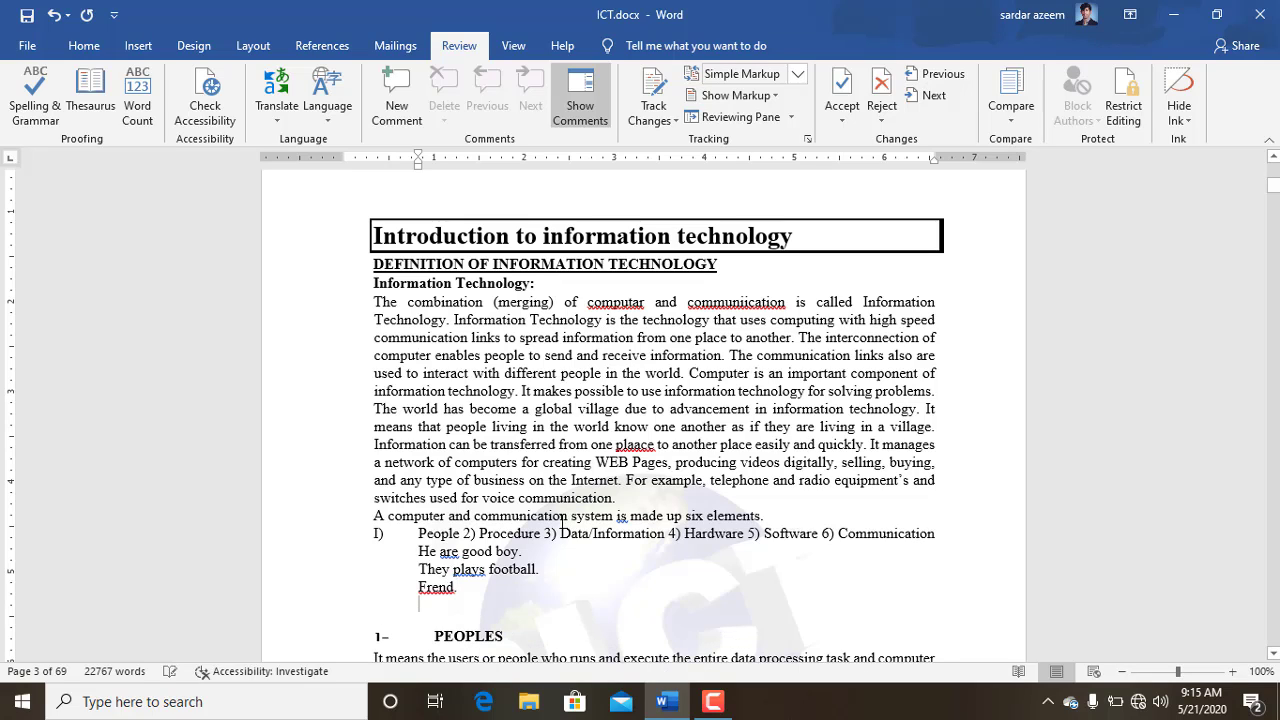
Step: Magnify the document to 300% and show the spelling suggestions for the misspelled word "computar"
{"action": "scroll", "coordinate": [868, 458], "scroll_direction": "up", "scroll_amount": 20, "text": "ctrl"}
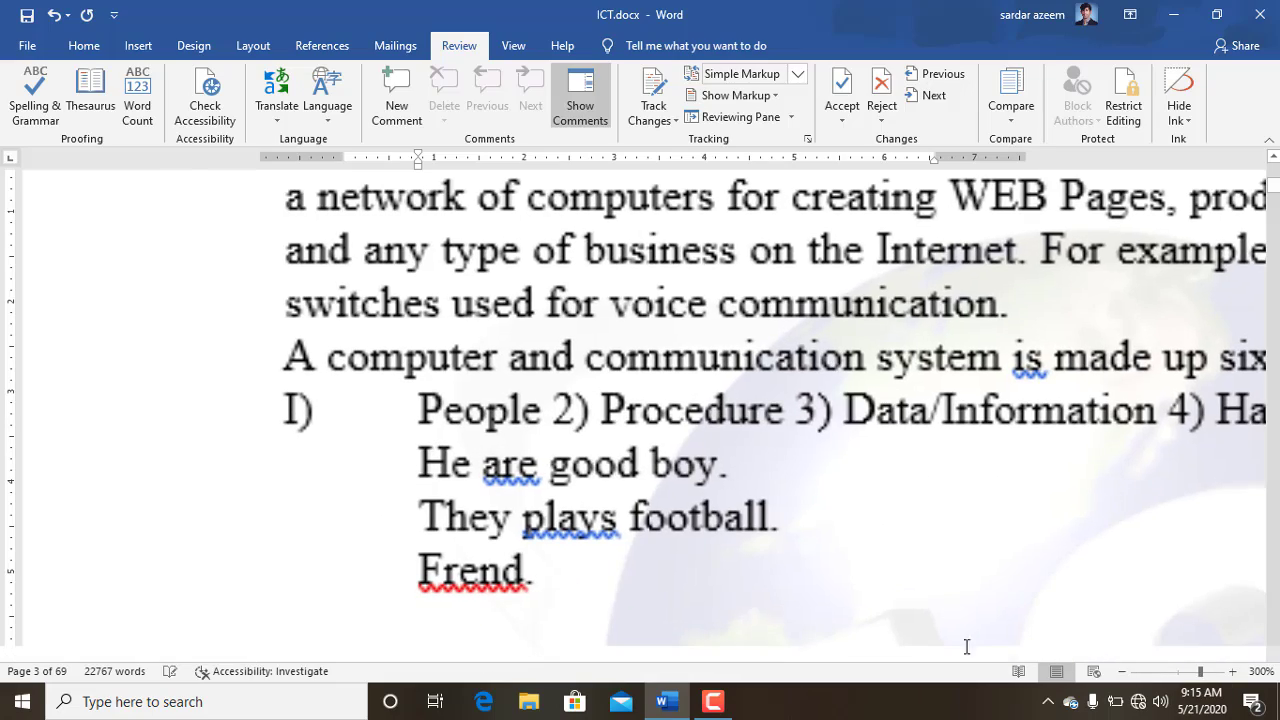
{"action": "scroll", "coordinate": [1088, 320], "scroll_direction": "up", "scroll_amount": 5}
{"action": "scroll", "coordinate": [1080, 395], "scroll_direction": "up", "scroll_amount": 1}
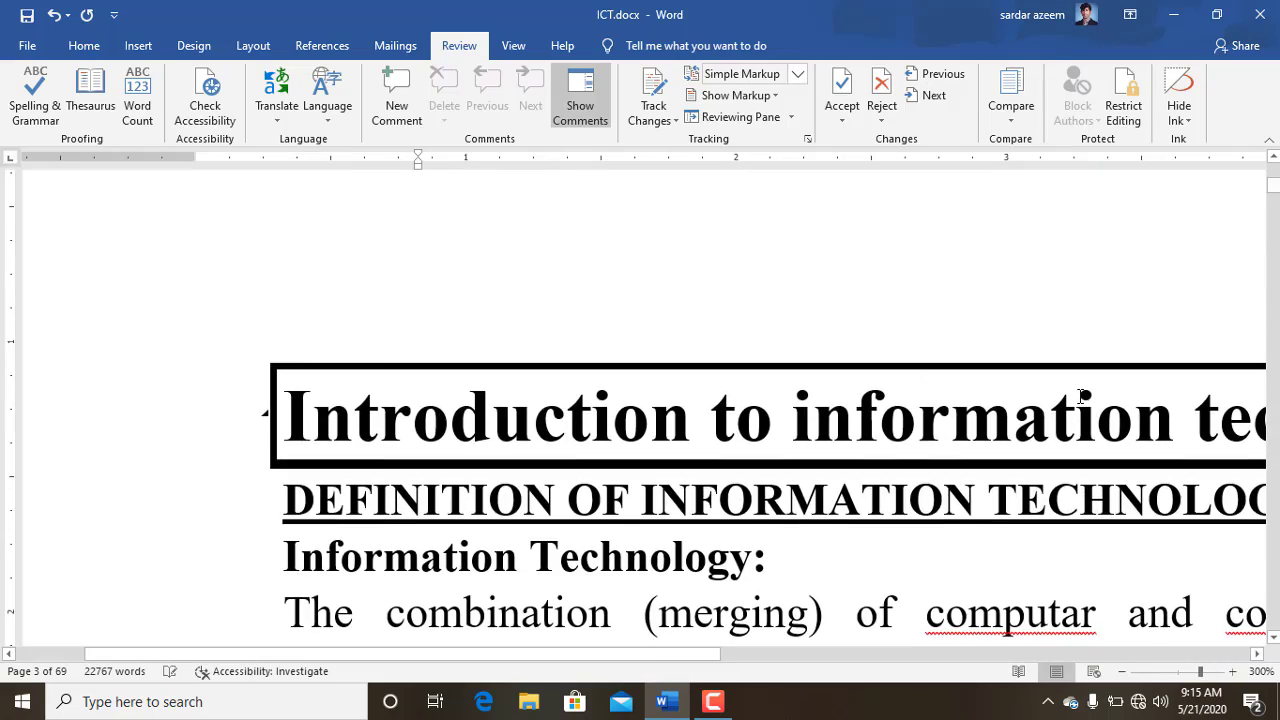
{"action": "scroll", "coordinate": [1070, 385], "scroll_direction": "down", "scroll_amount": 2}
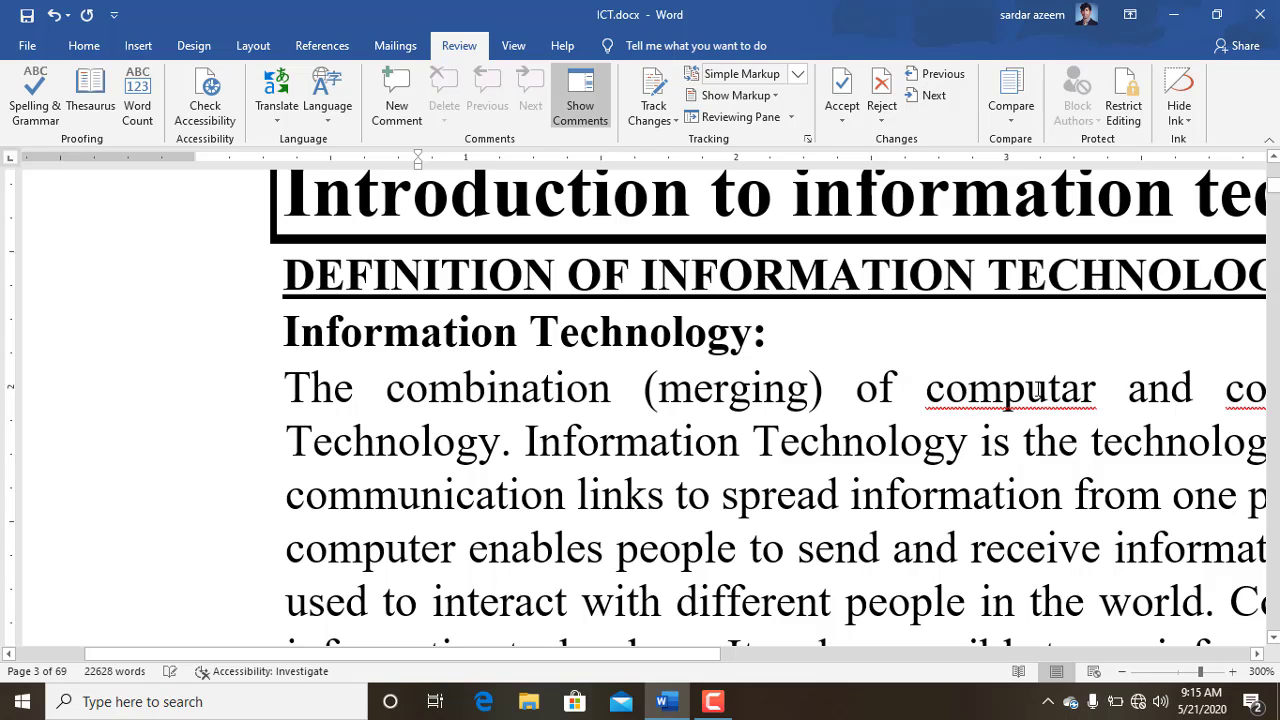
{"action": "left_click_drag", "start_coordinate": [714, 655], "coordinate": [827, 655]}
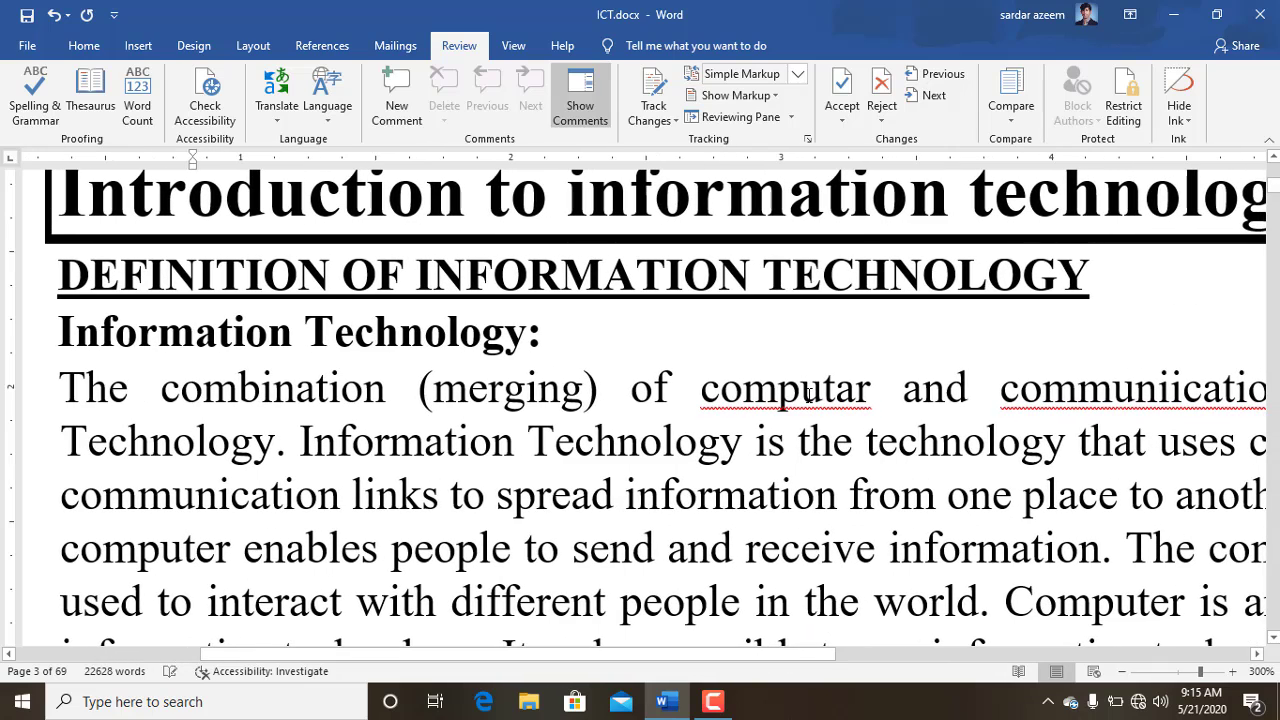
{"action": "right_click", "coordinate": [809, 393]}
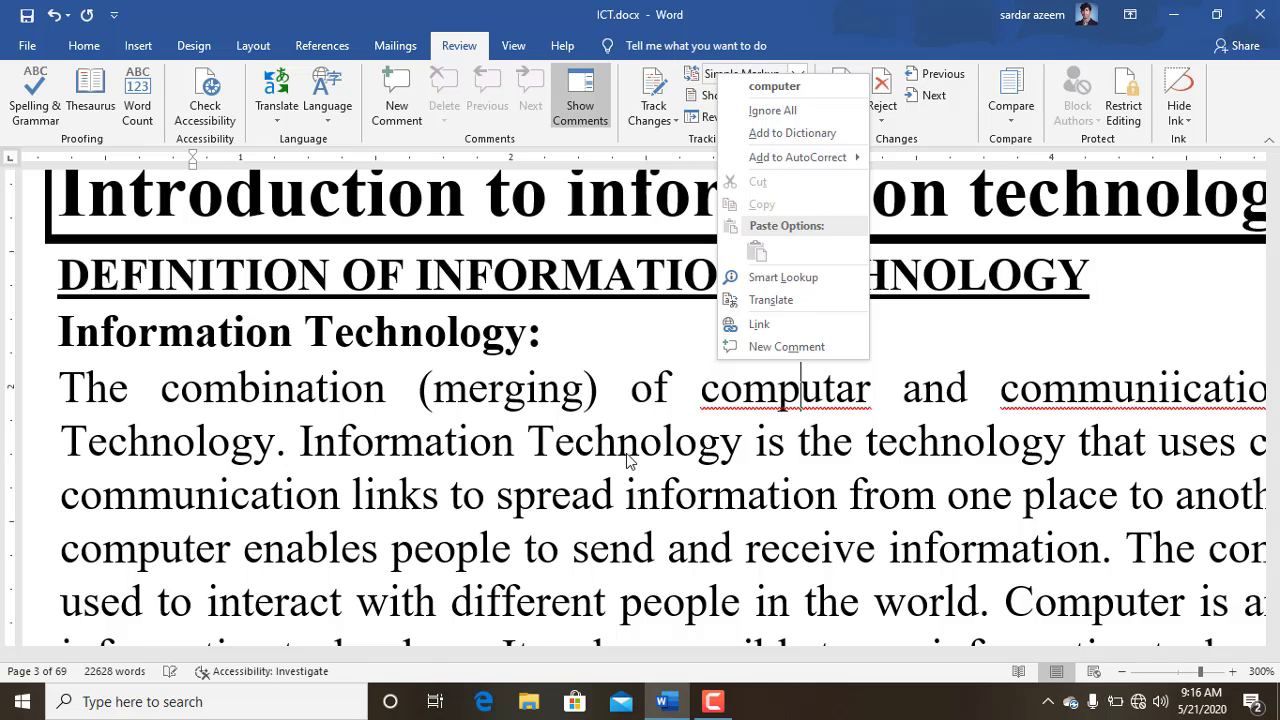
Step: Show the grammar suggestion for "are" in the line "He are good boy.", then dismiss it
{"action": "scroll", "coordinate": [627, 459], "scroll_direction": "down", "scroll_amount": 6}
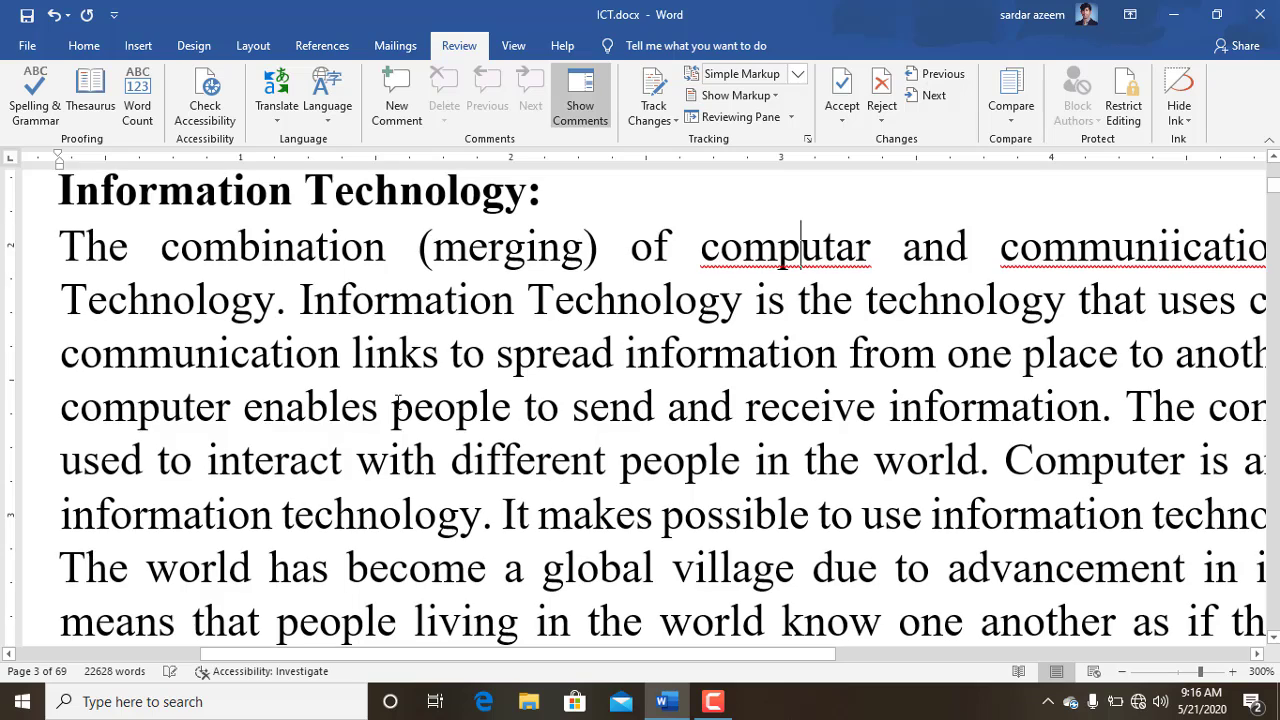
{"action": "scroll", "coordinate": [397, 400], "scroll_direction": "down", "scroll_amount": 6}
{"action": "scroll", "coordinate": [335, 293], "scroll_direction": "up", "scroll_amount": 2}
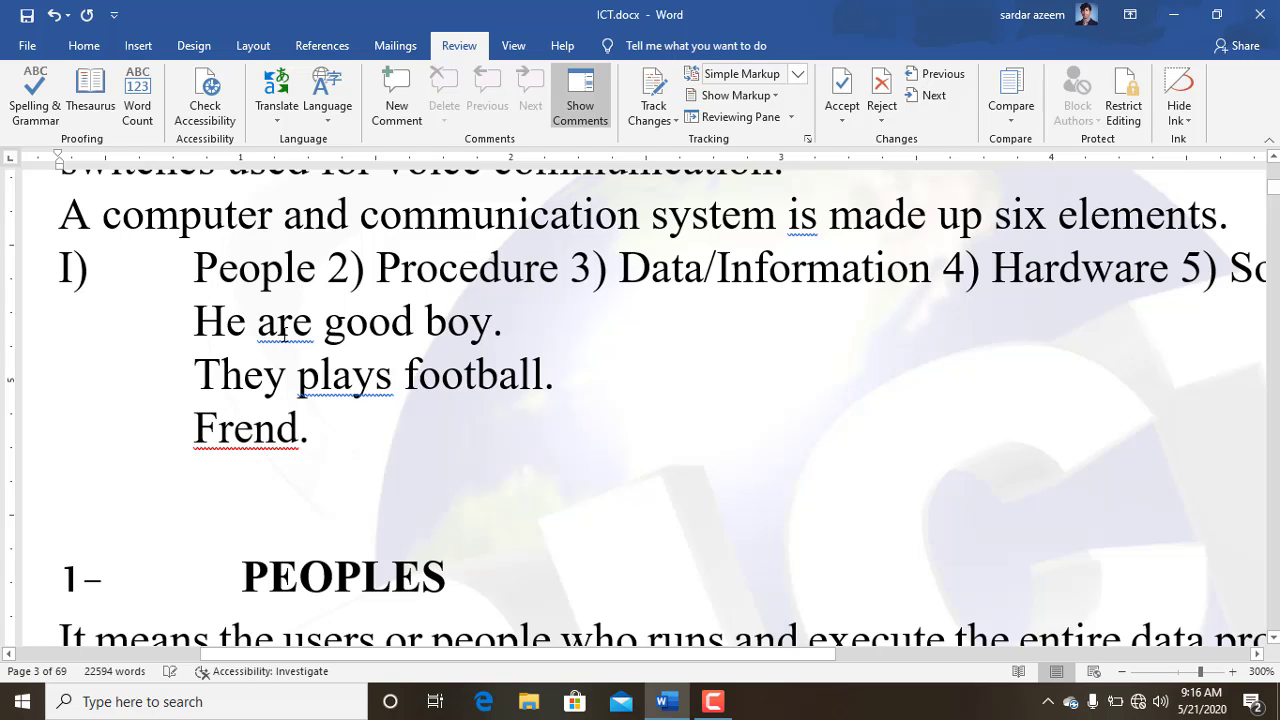
{"action": "right_click", "coordinate": [282, 336]}
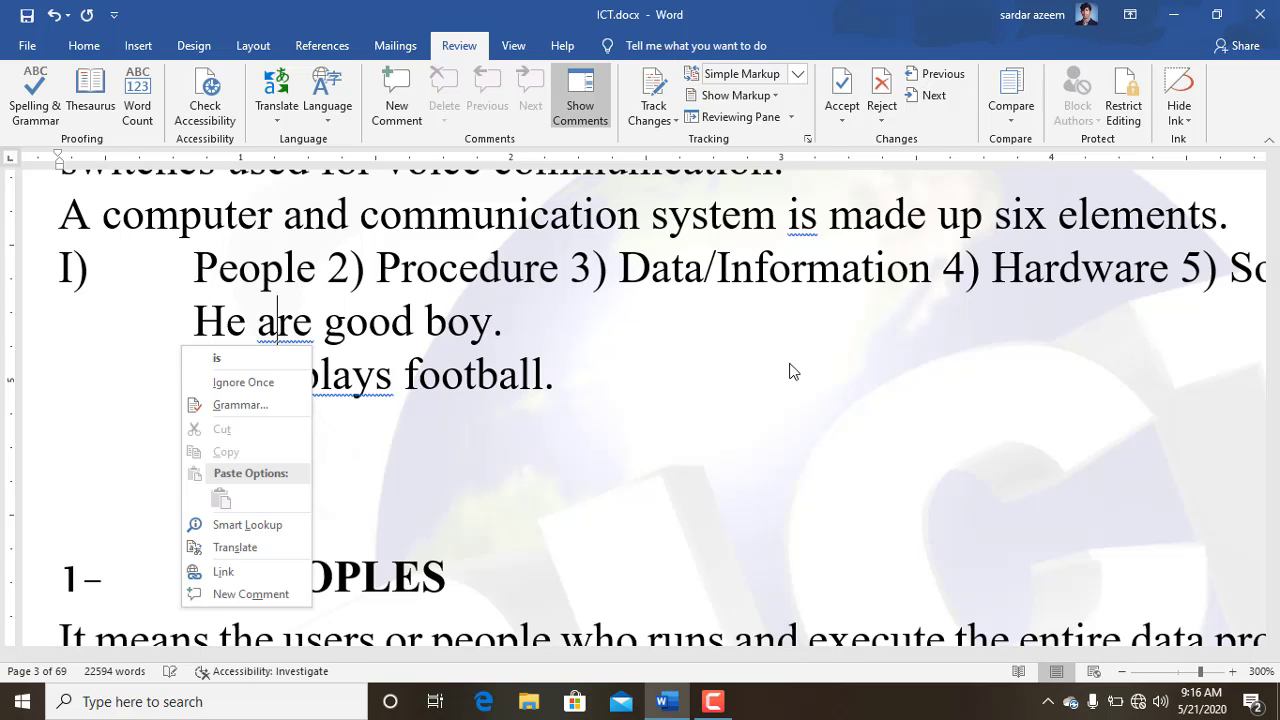
{"action": "left_click", "coordinate": [703, 409]}
Step: Run the spelling and grammar check, correcting "are" to "is", "plays" to "play" and every "Frend" to "Friend"
{"action": "scroll", "coordinate": [703, 409], "scroll_direction": "up", "scroll_amount": 10}
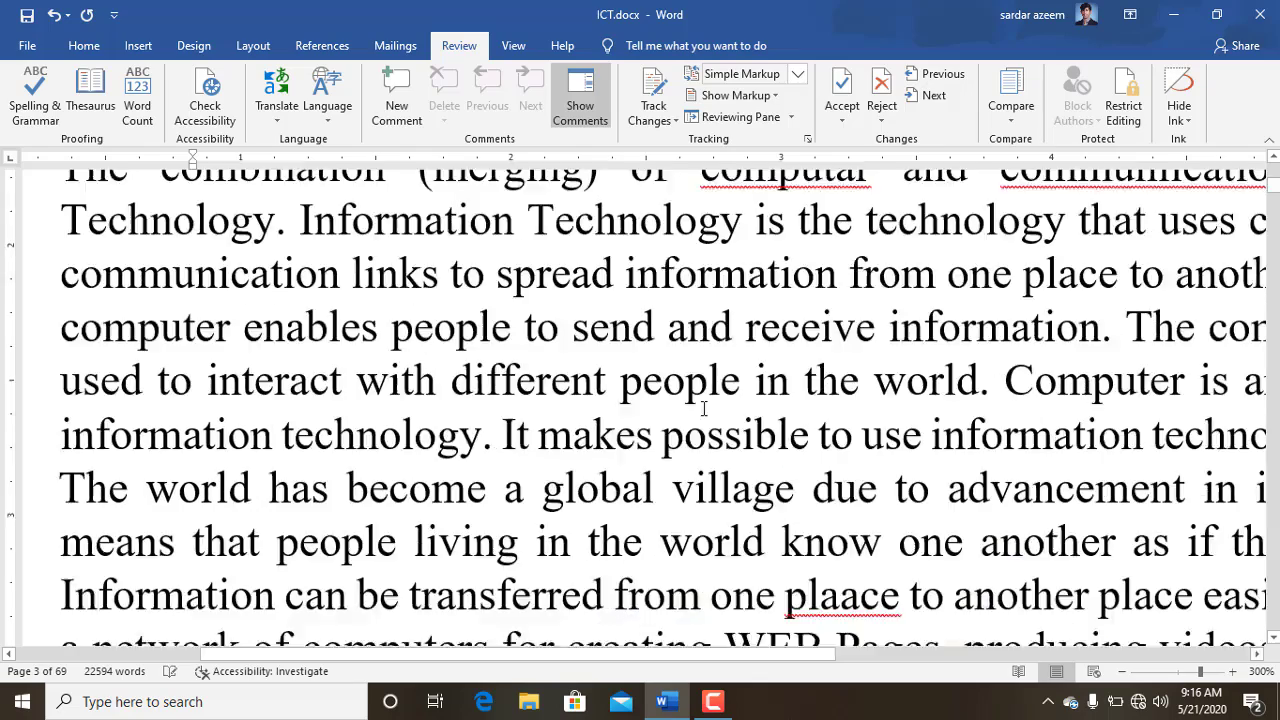
{"action": "scroll", "coordinate": [407, 300], "scroll_direction": "down", "scroll_amount": 19}
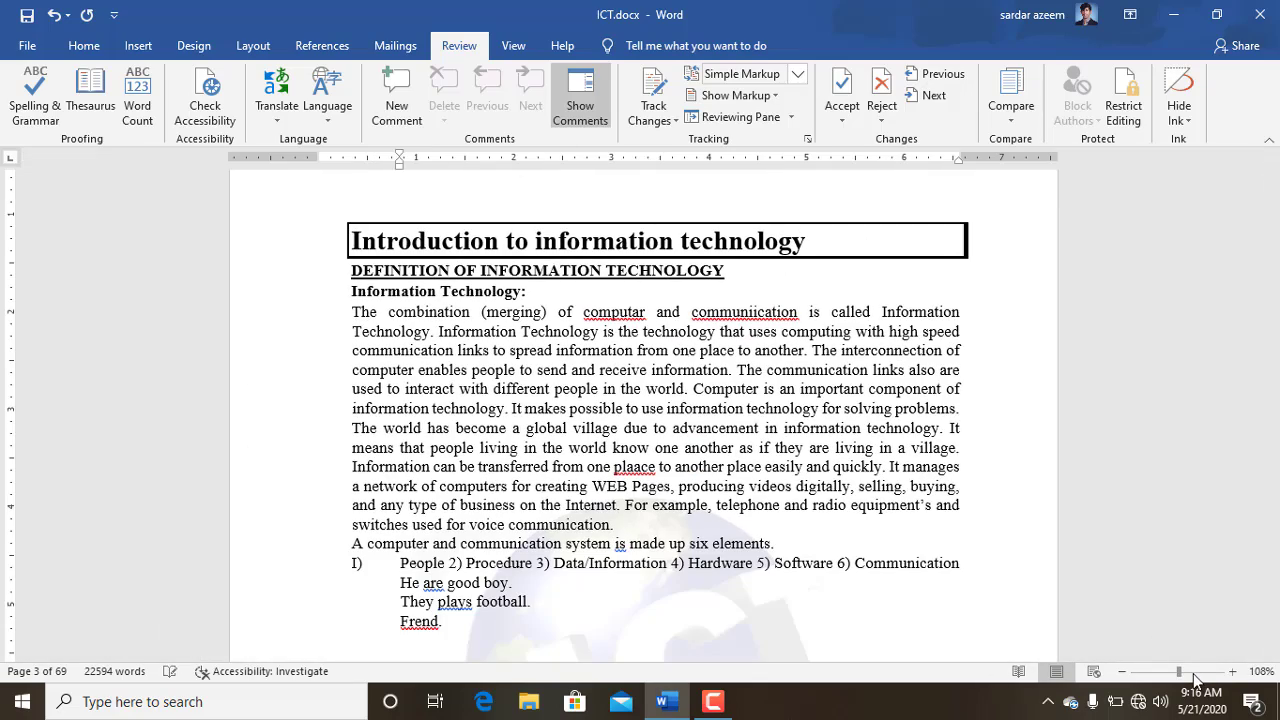
{"action": "left_click", "coordinate": [1191, 679]}
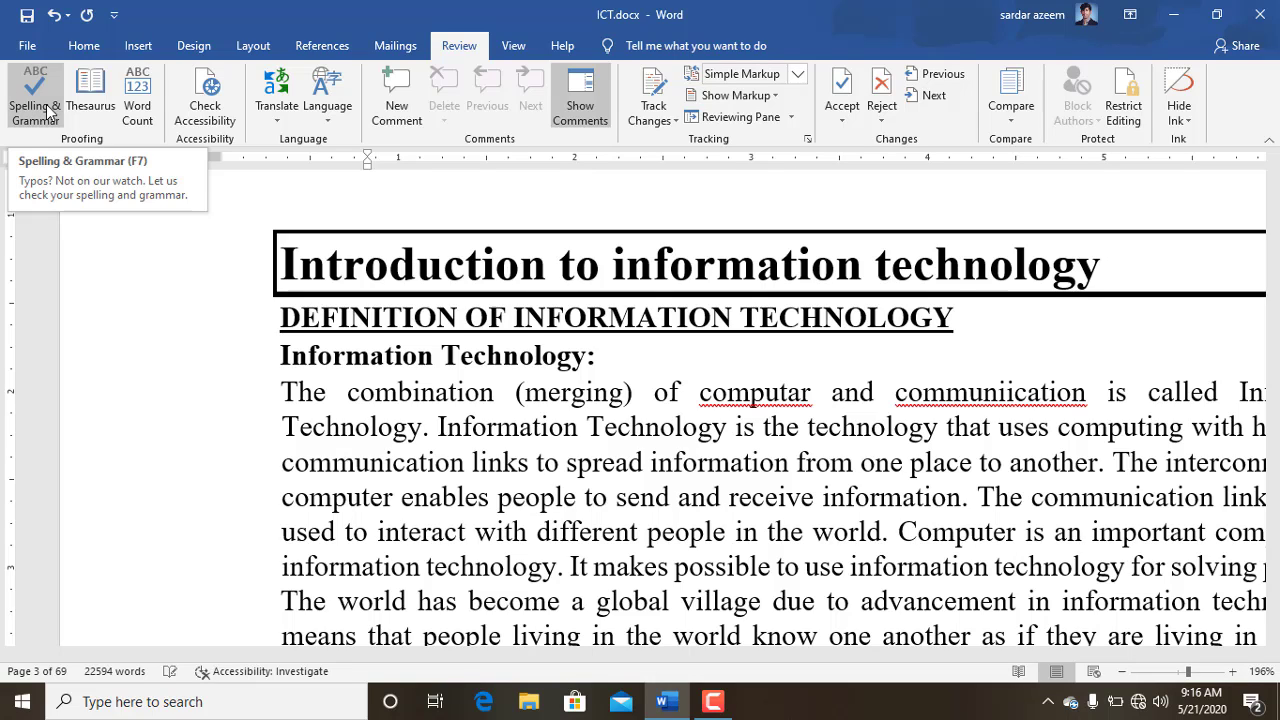
{"action": "left_click", "coordinate": [47, 108]}
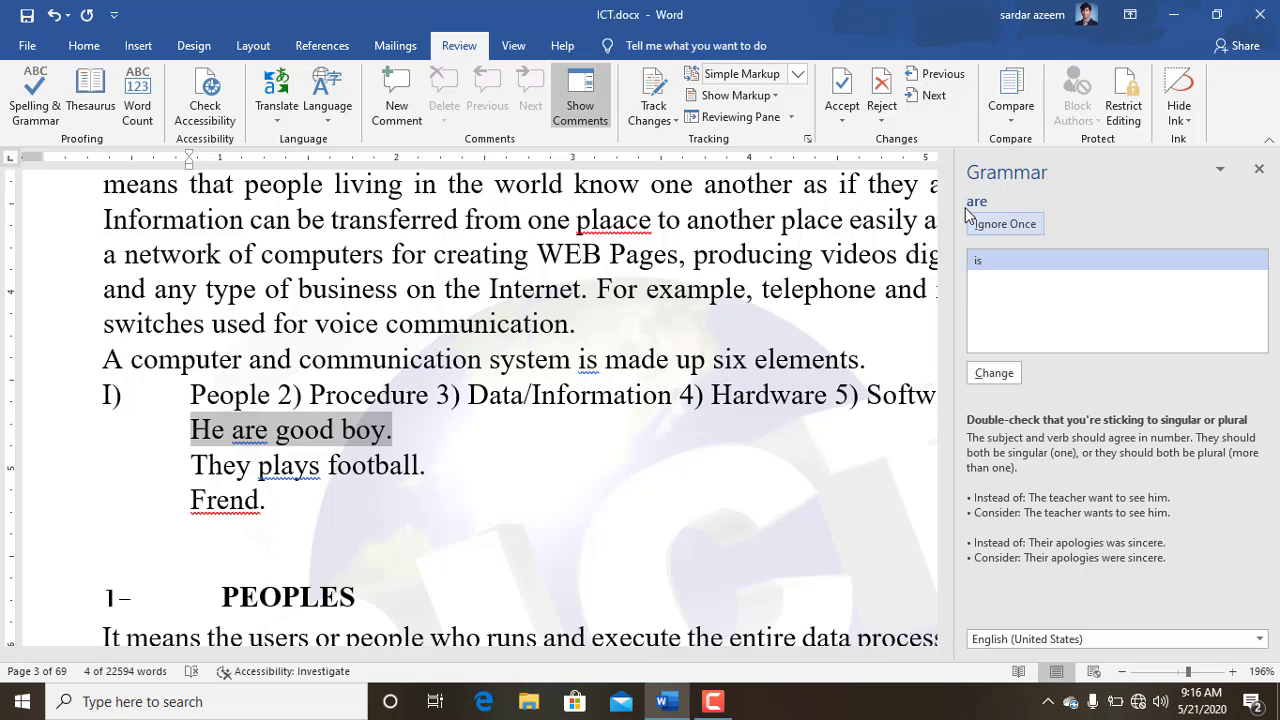
{"action": "left_click", "coordinate": [990, 374]}
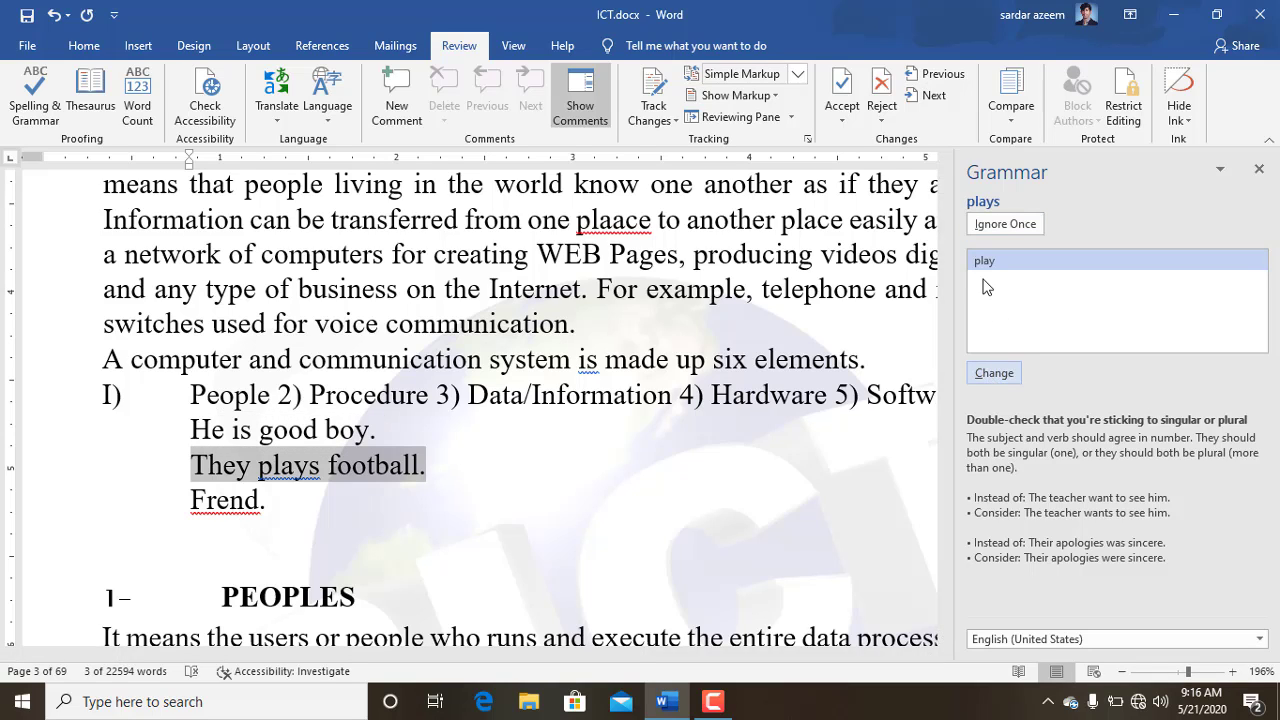
{"action": "left_click", "coordinate": [1003, 376]}
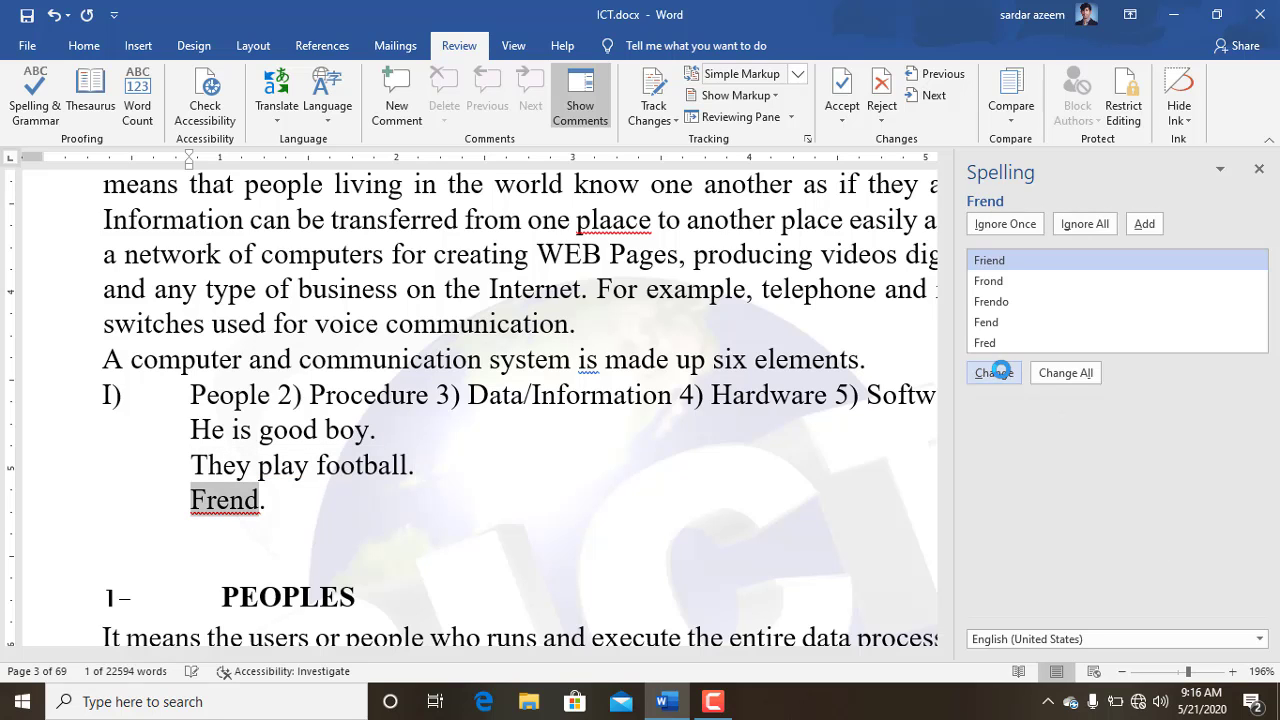
{"action": "left_click", "coordinate": [1065, 378]}
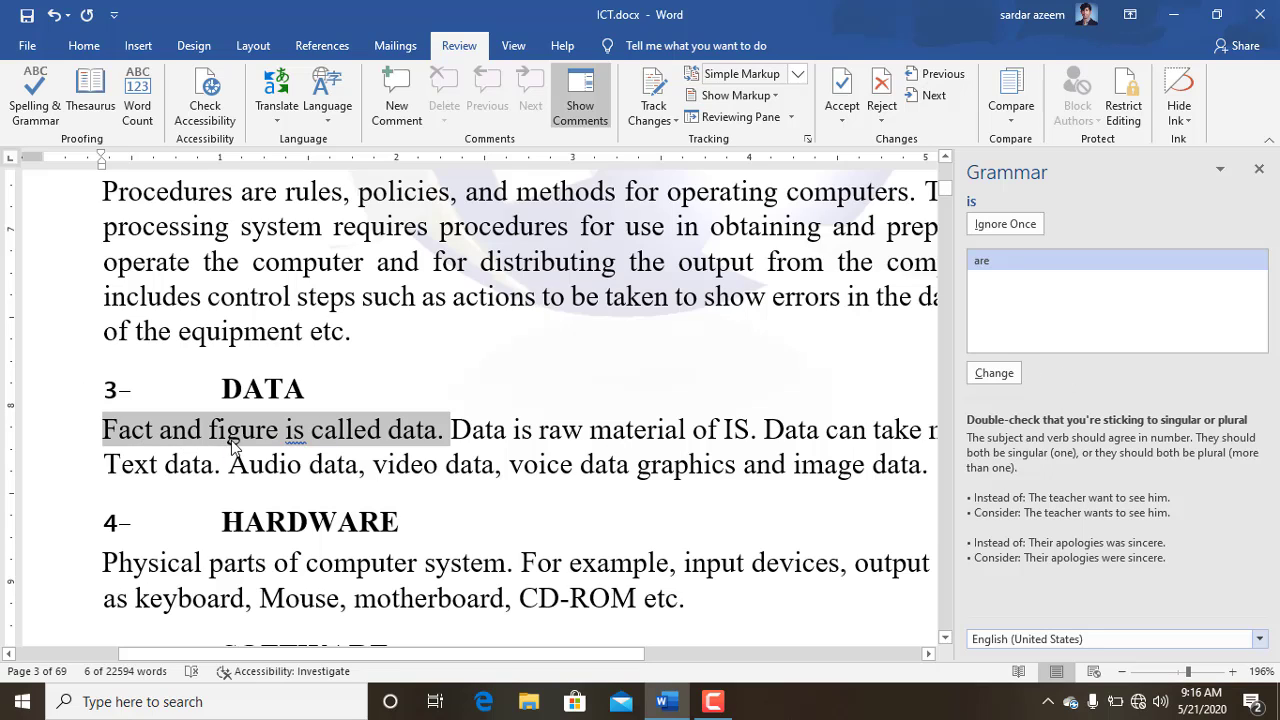
Step: Accept "are" in the data definition, replace all "Dbase" with "dbase" and all "i" with "I", and correct "type:-" to "type: -"
{"action": "left_click", "coordinate": [997, 374]}
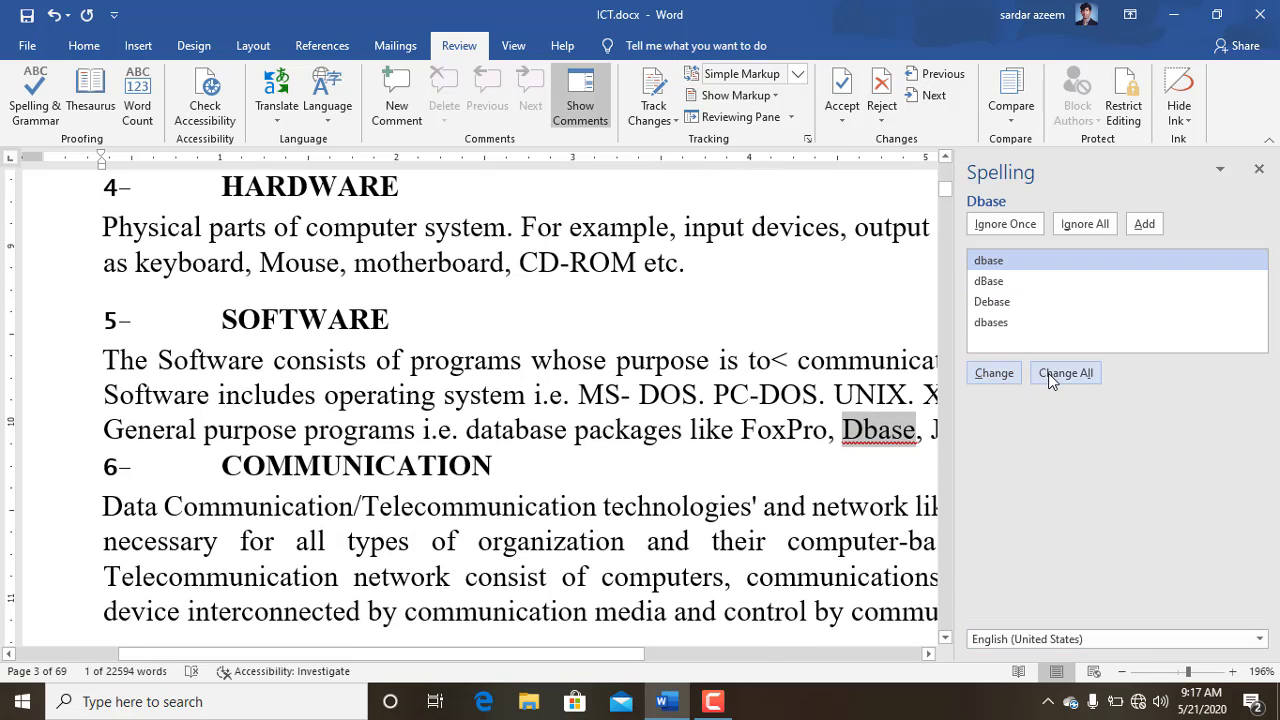
{"action": "left_click", "coordinate": [1049, 375]}
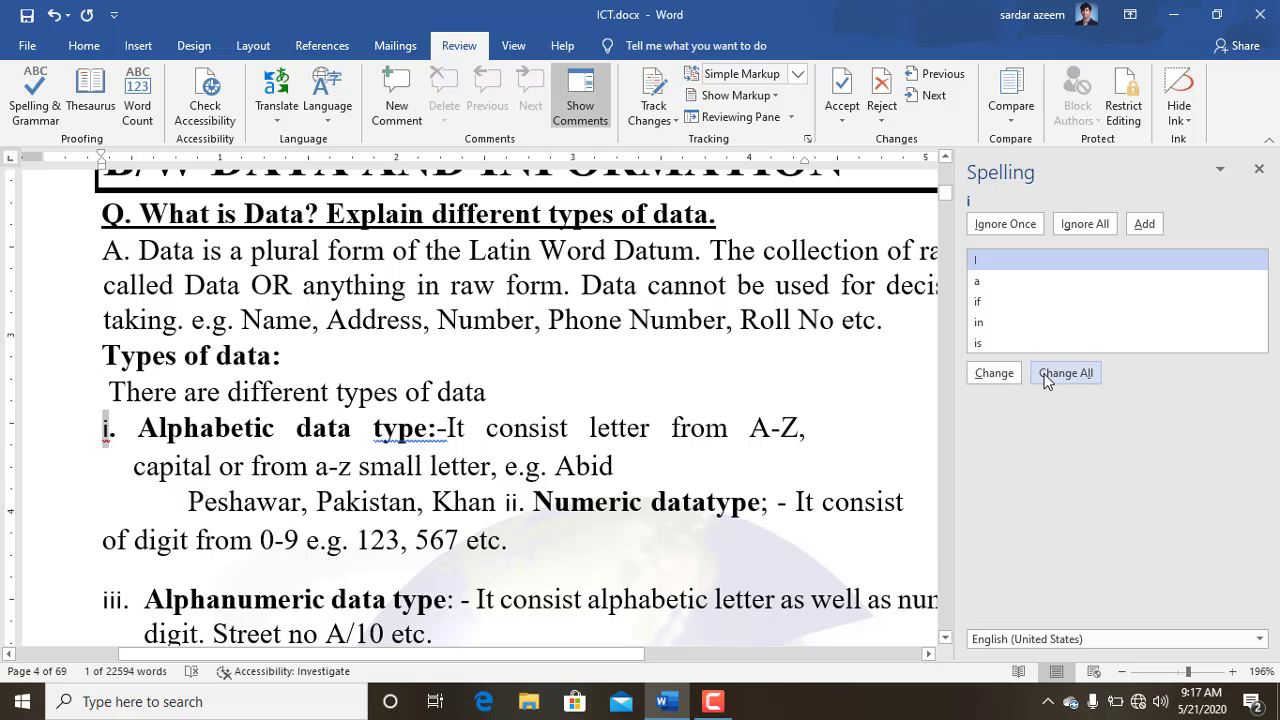
{"action": "left_click", "coordinate": [1050, 379]}
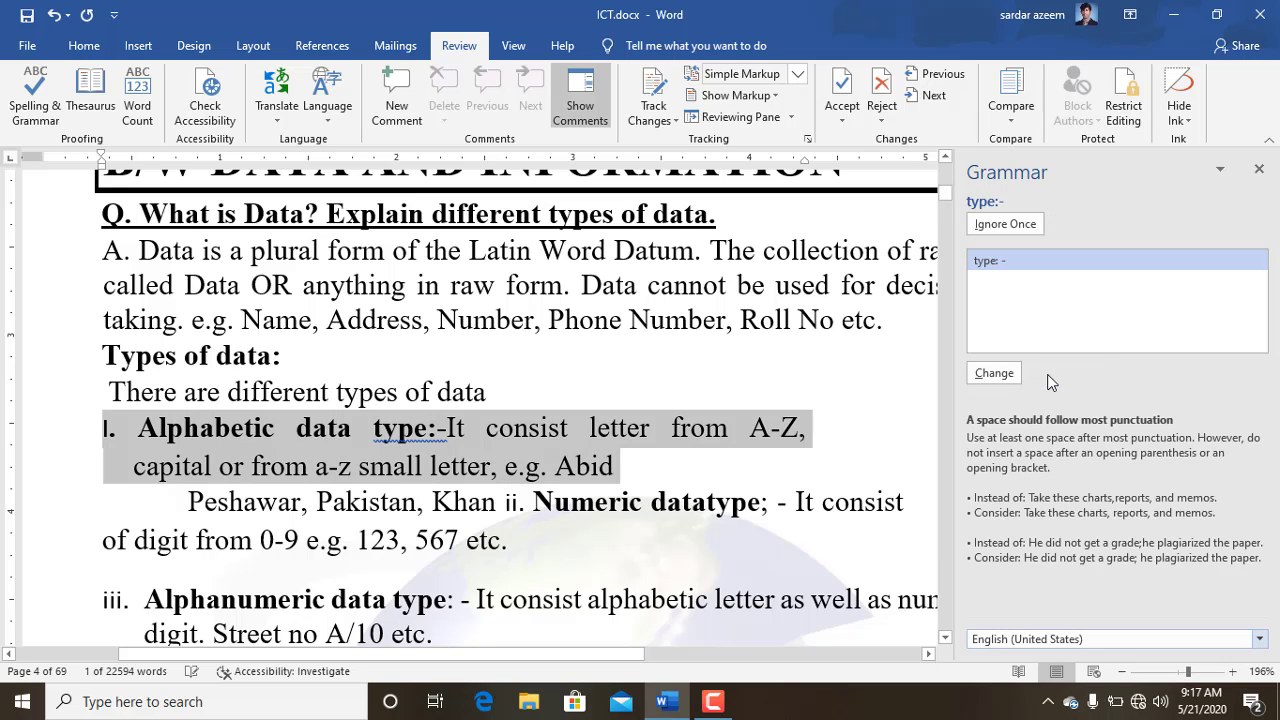
{"action": "left_click", "coordinate": [995, 374]}
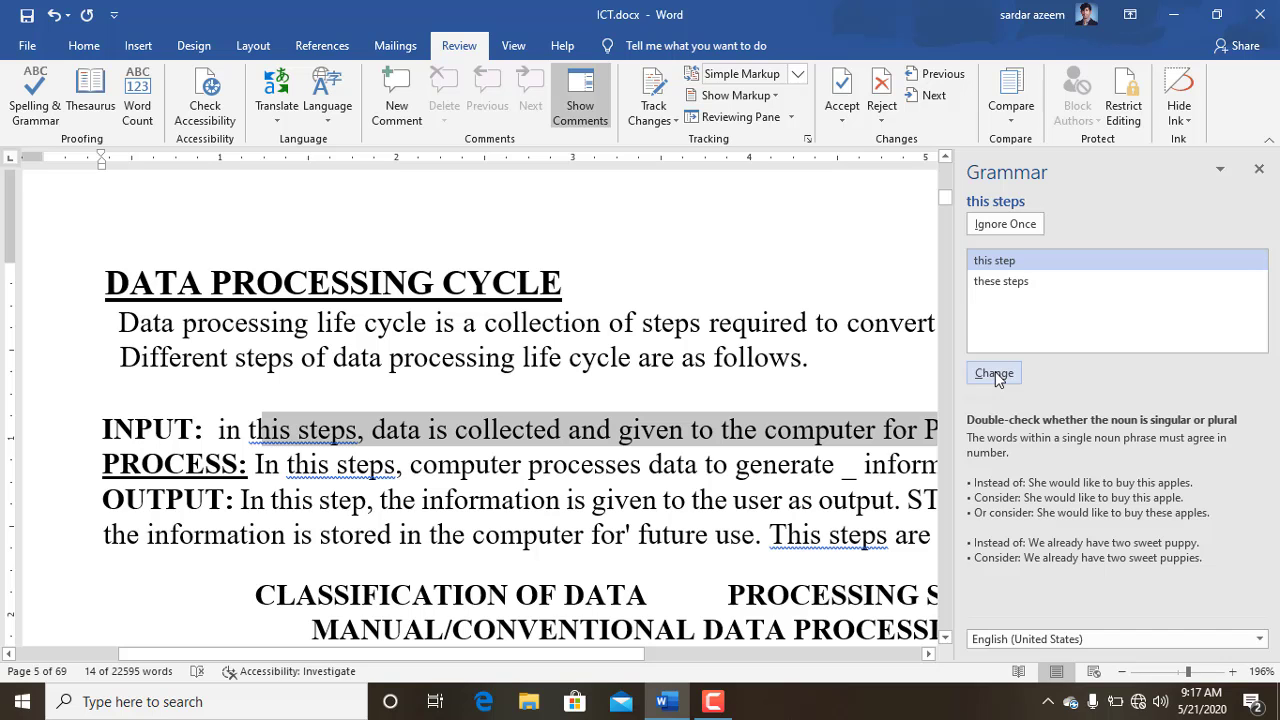
Step: Correct the flagged "this steps" phrases in the Data Processing Cycle section to "this step"
{"action": "left_click", "coordinate": [995, 372]}
{"action": "left_click", "coordinate": [995, 372]}
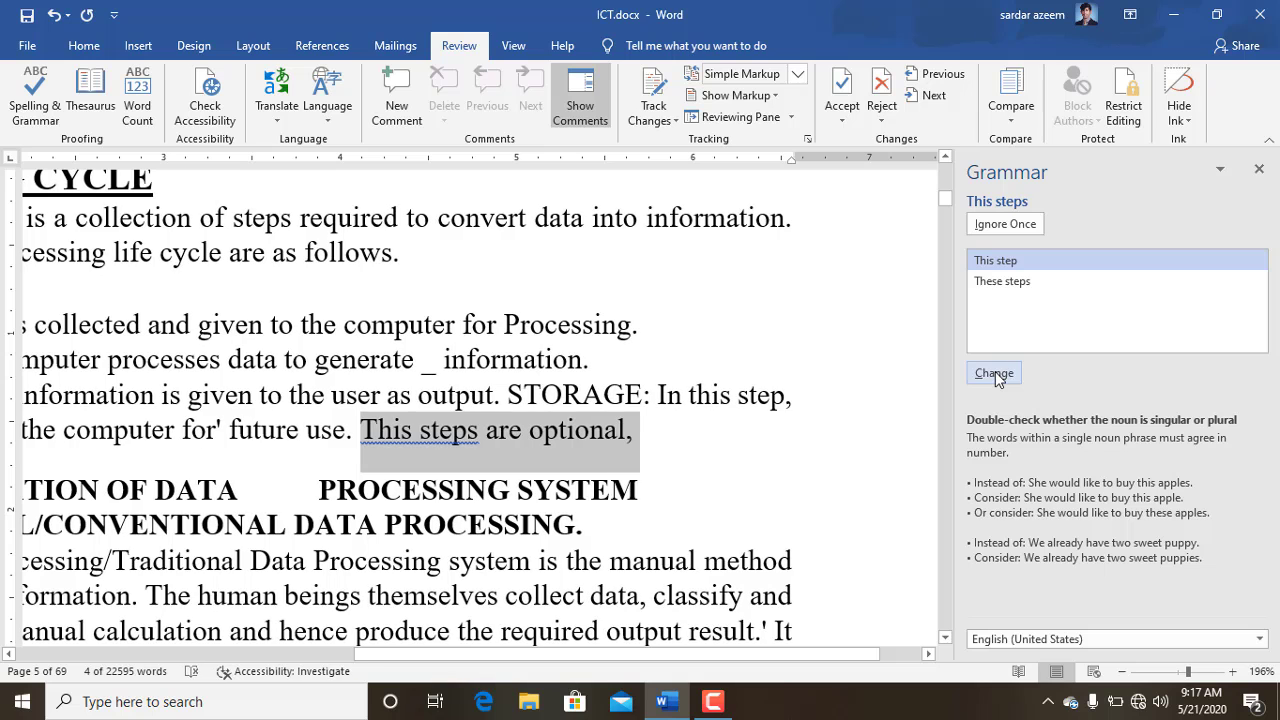
{"action": "left_click", "coordinate": [995, 372]}
{"action": "left_click", "coordinate": [995, 372]}
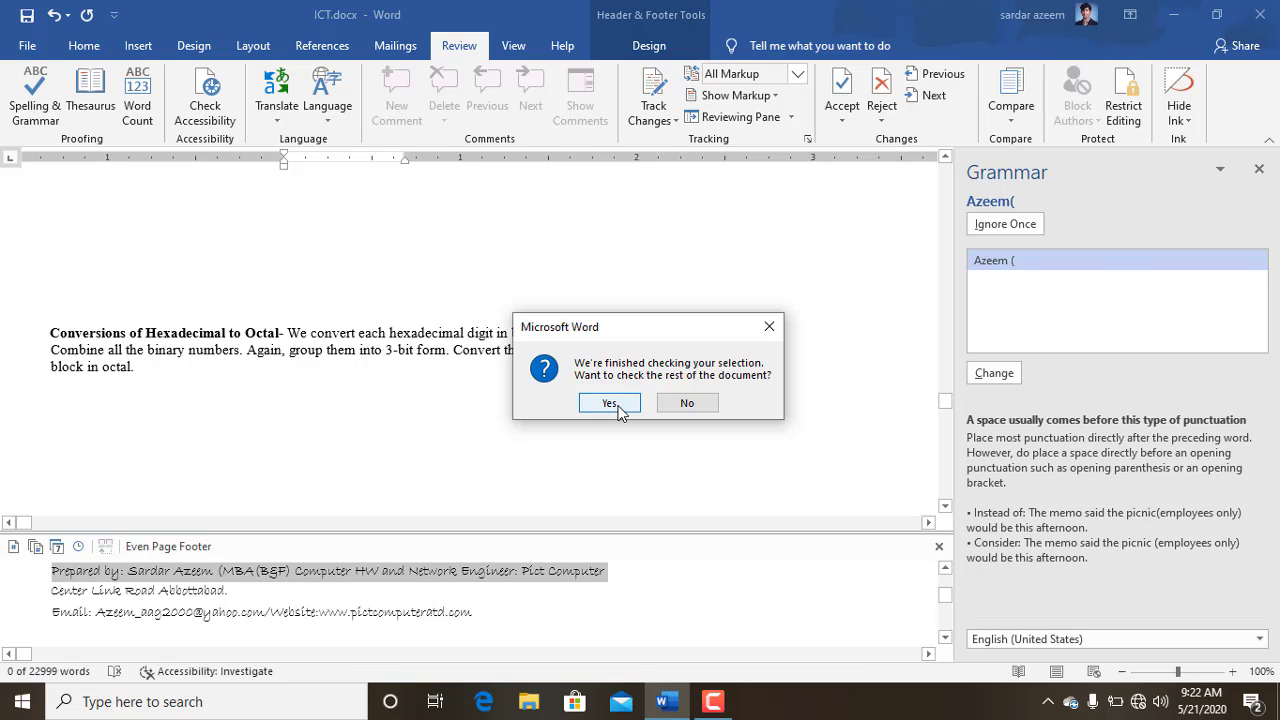
Step: Extend the check to the rest of the document, then end the grammar check and close the even page footer
{"action": "left_click", "coordinate": [610, 403]}
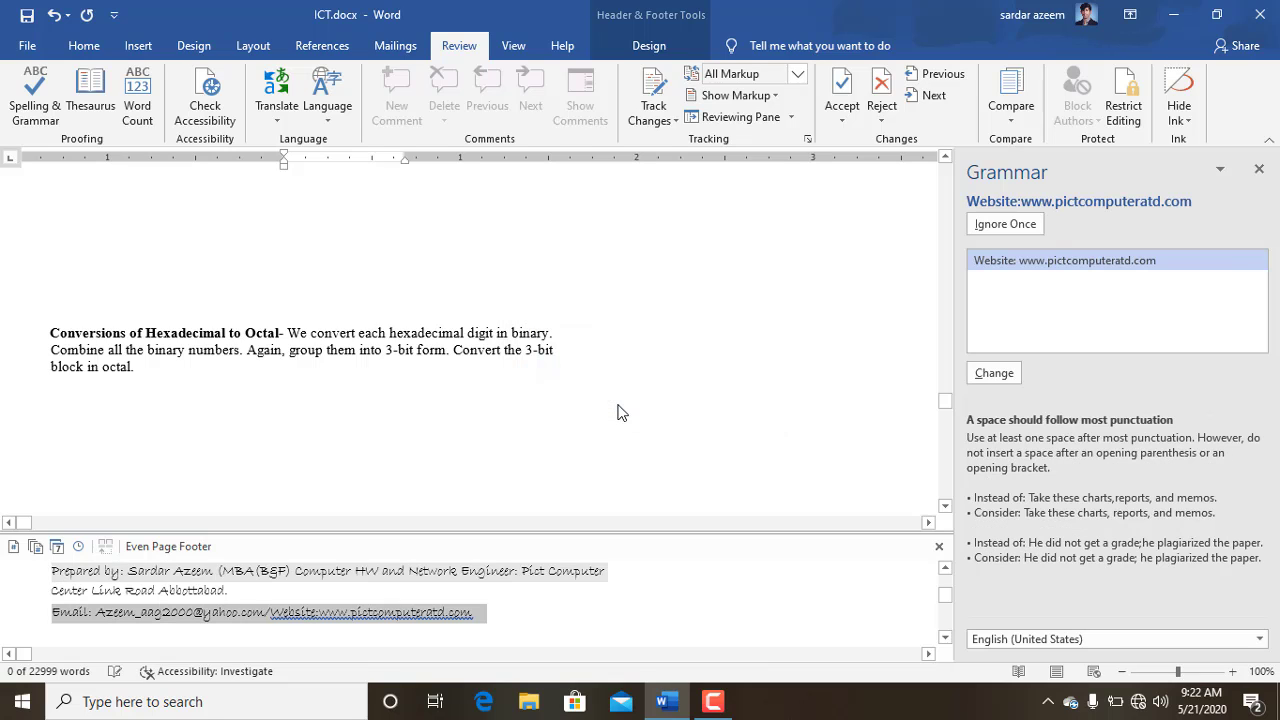
{"action": "left_click", "coordinate": [1258, 169]}
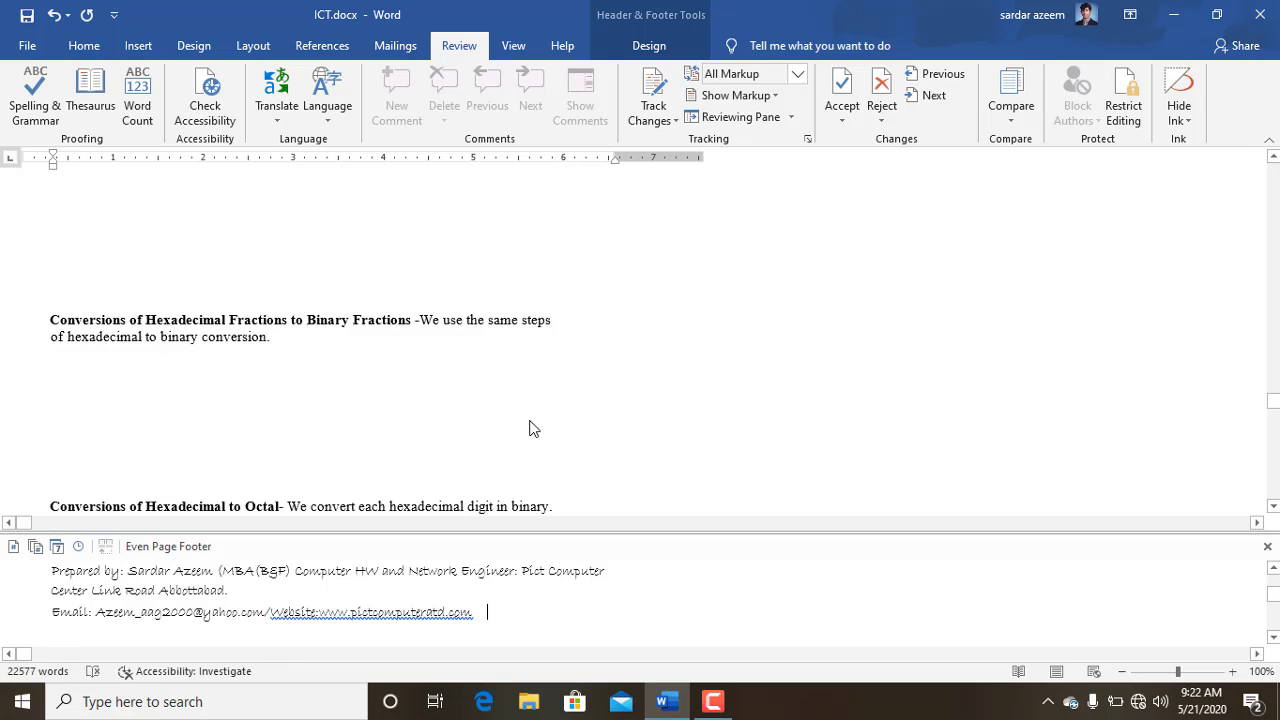
{"action": "scroll", "coordinate": [533, 428], "scroll_direction": "up", "scroll_amount": 10}
{"action": "left_click_drag", "start_coordinate": [1273, 400], "coordinate": [1273, 166]}
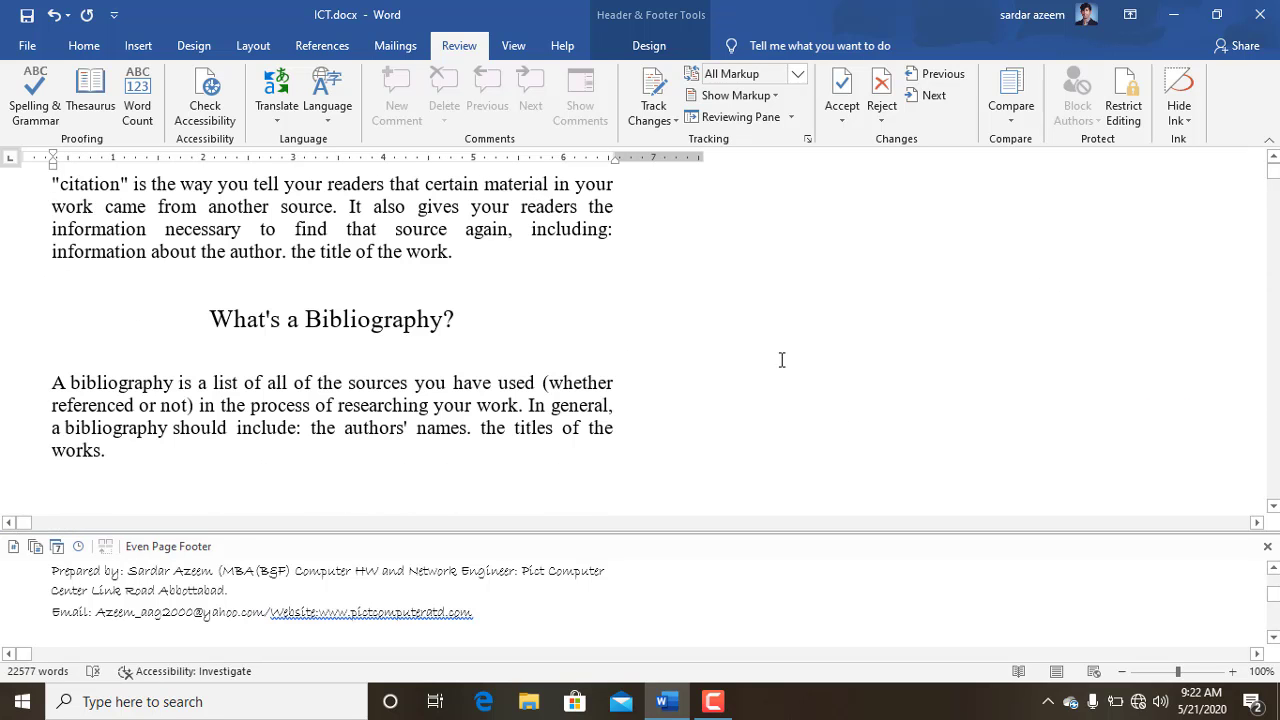
{"action": "left_click", "coordinate": [1267, 546]}
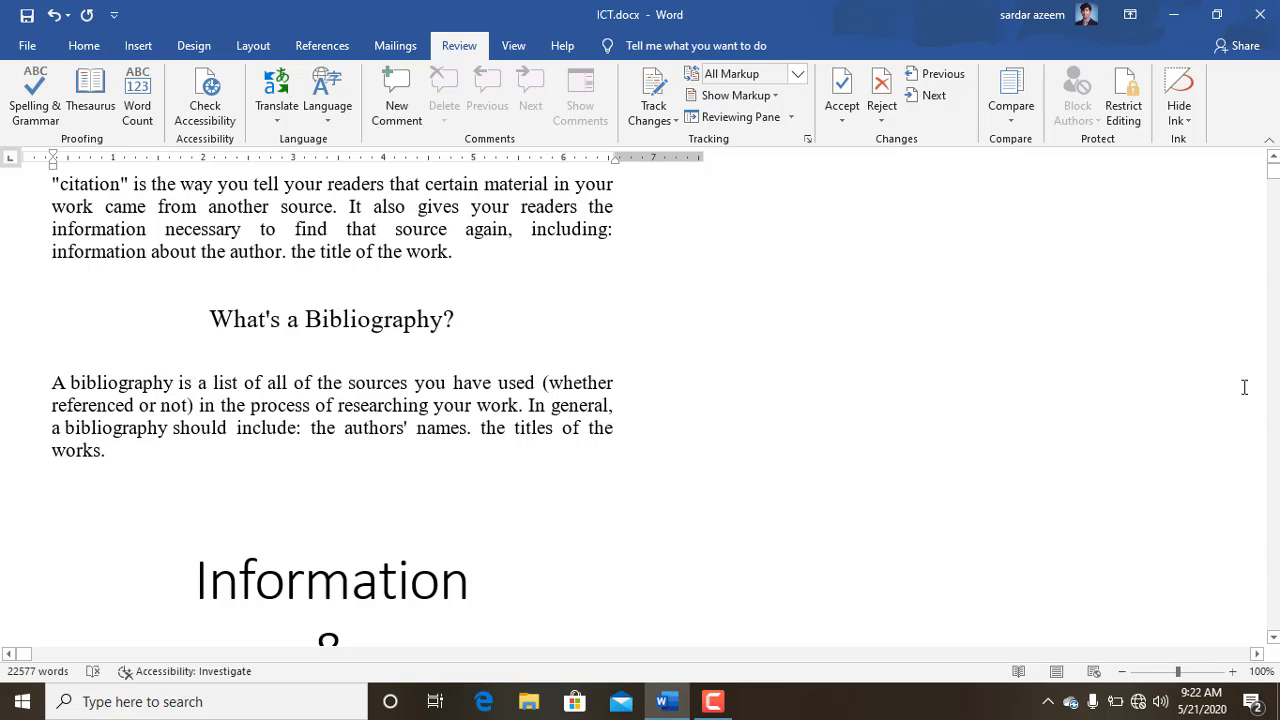
Step: Switch the document back to Print Layout view and return to its first page
{"action": "scroll", "coordinate": [668, 490], "scroll_direction": "up", "scroll_amount": 2}
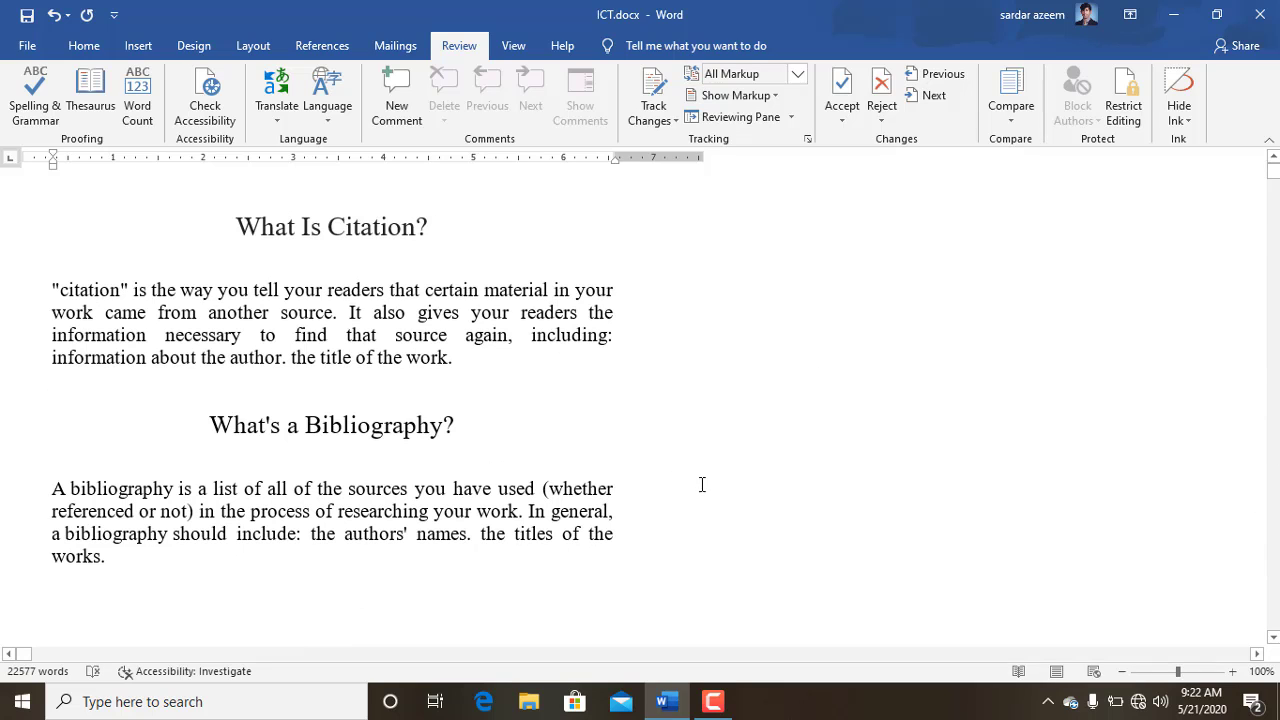
{"action": "left_click", "coordinate": [1056, 671]}
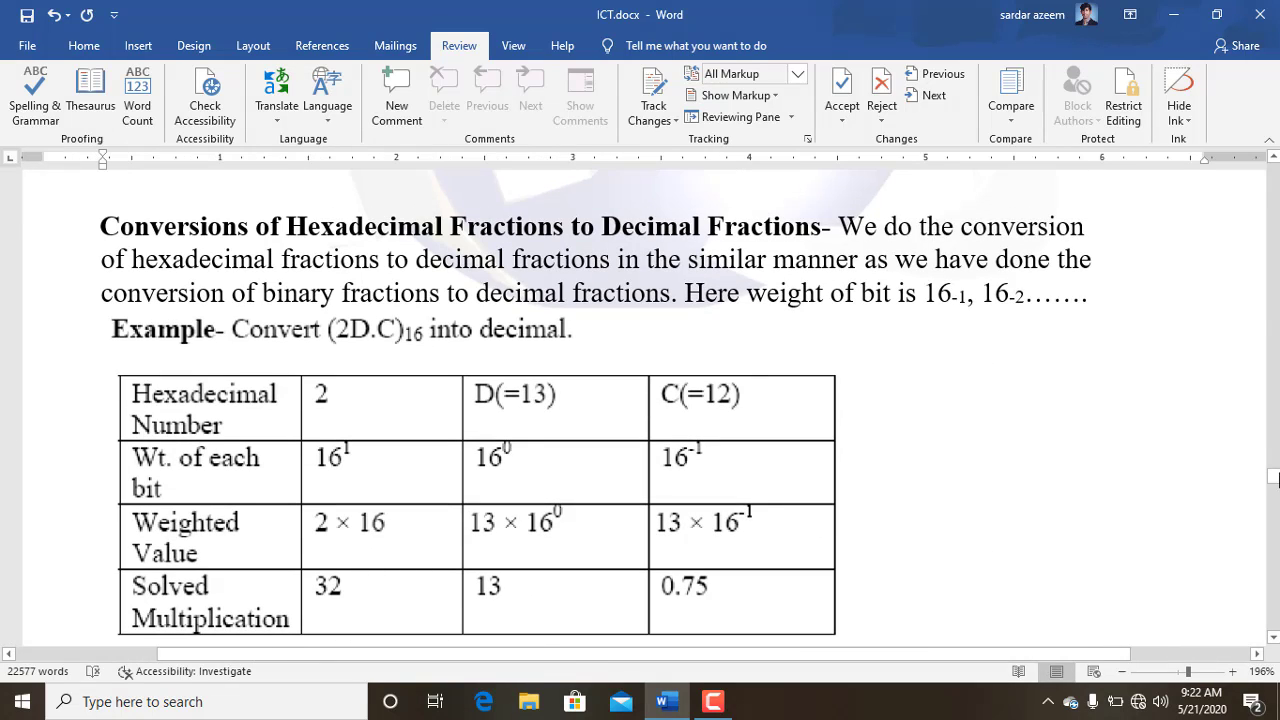
{"action": "left_click_drag", "start_coordinate": [1275, 482], "coordinate": [1275, 163]}
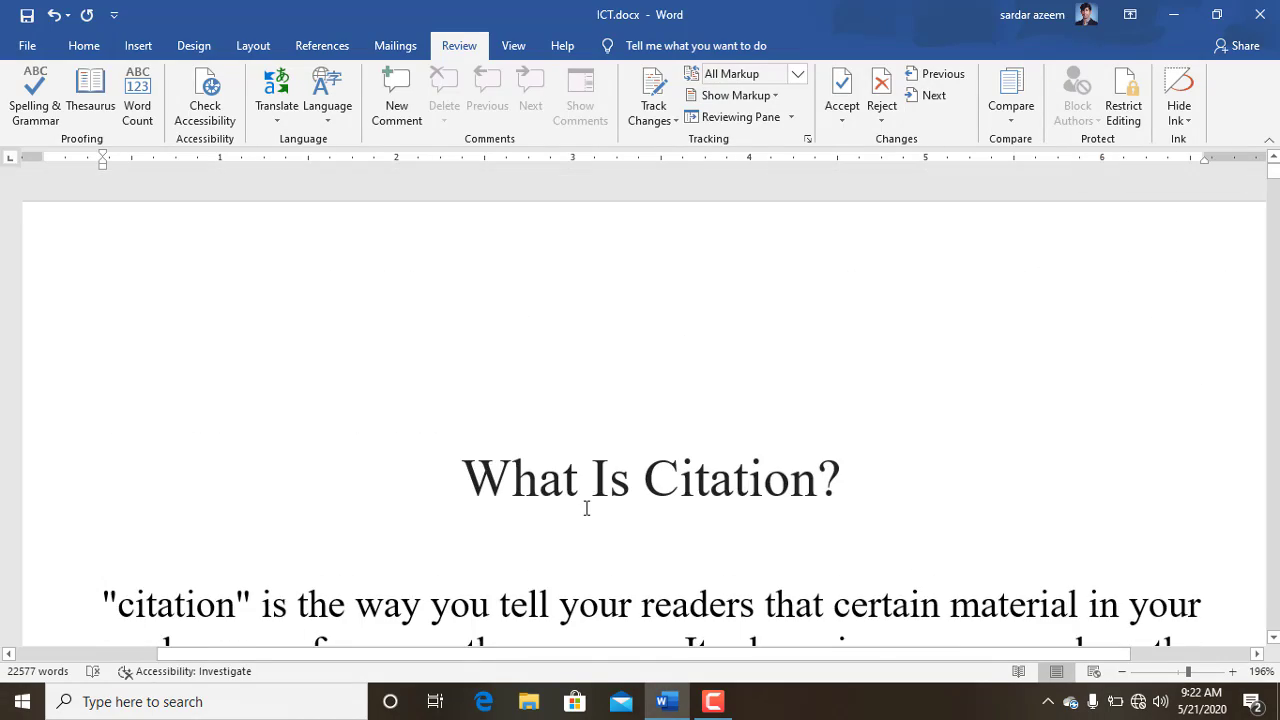
Step: Look up synonyms for "process" in the paragraph under "What's a Bibliography?" with the Thesaurus
{"action": "scroll", "coordinate": [586, 505], "scroll_direction": "down", "scroll_amount": 4}
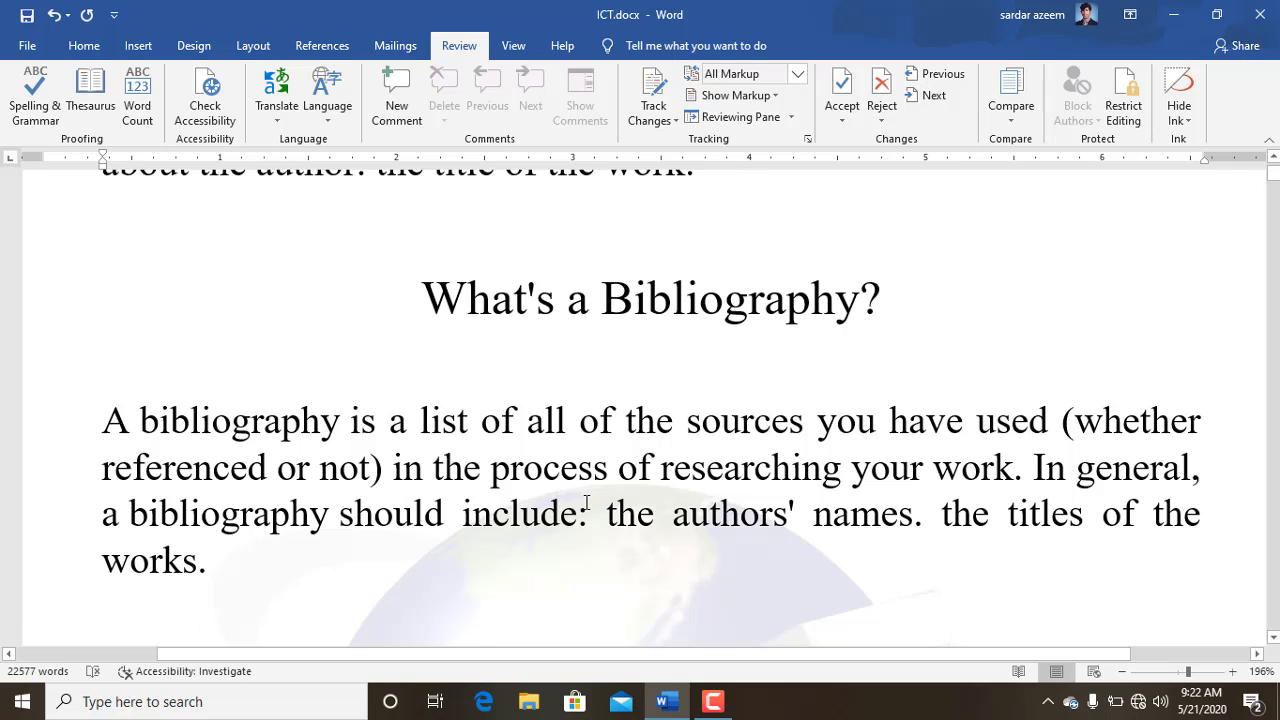
{"action": "scroll", "coordinate": [586, 505], "scroll_direction": "down", "scroll_amount": 3}
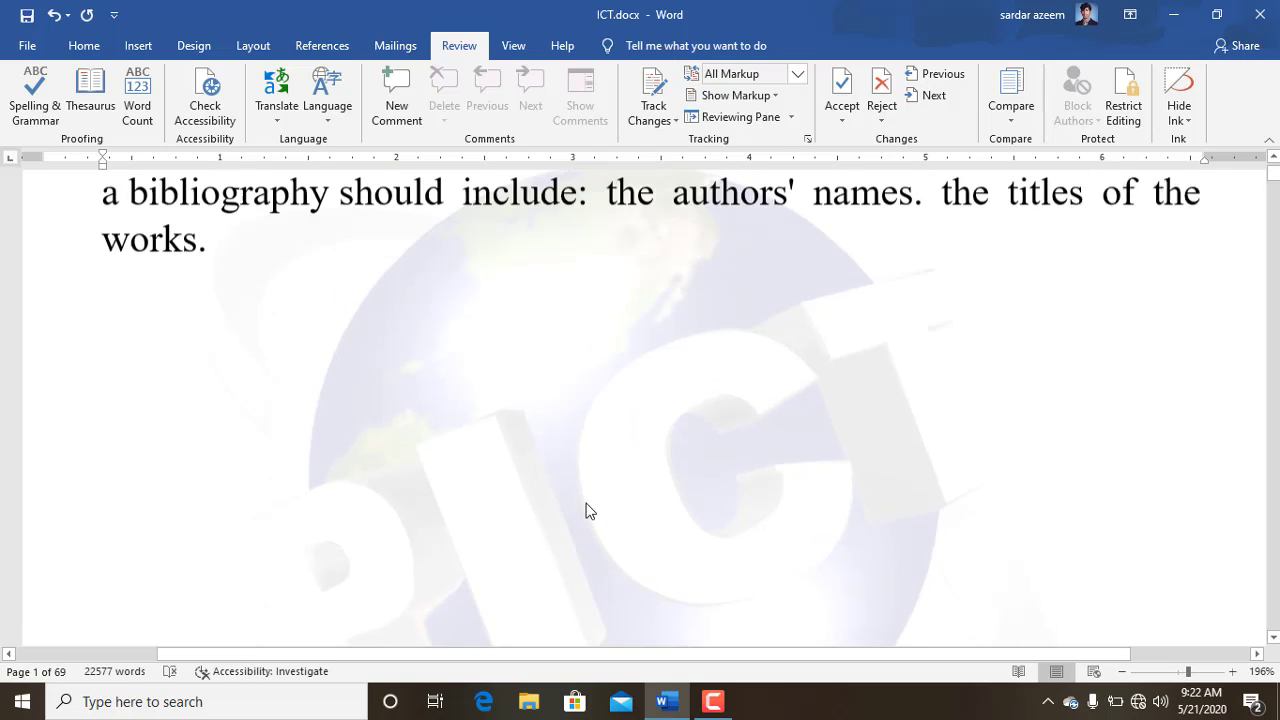
{"action": "scroll", "coordinate": [588, 511], "scroll_direction": "up", "scroll_amount": 1}
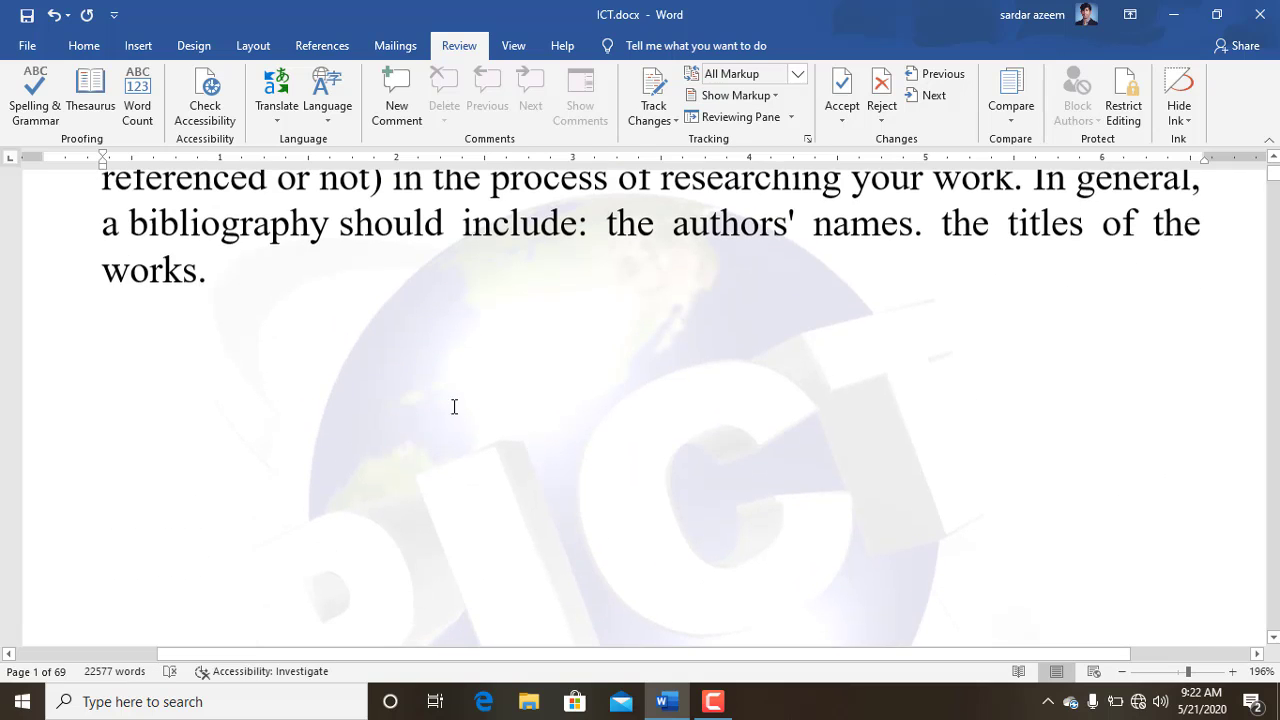
{"action": "scroll", "coordinate": [454, 406], "scroll_direction": "up", "scroll_amount": 3}
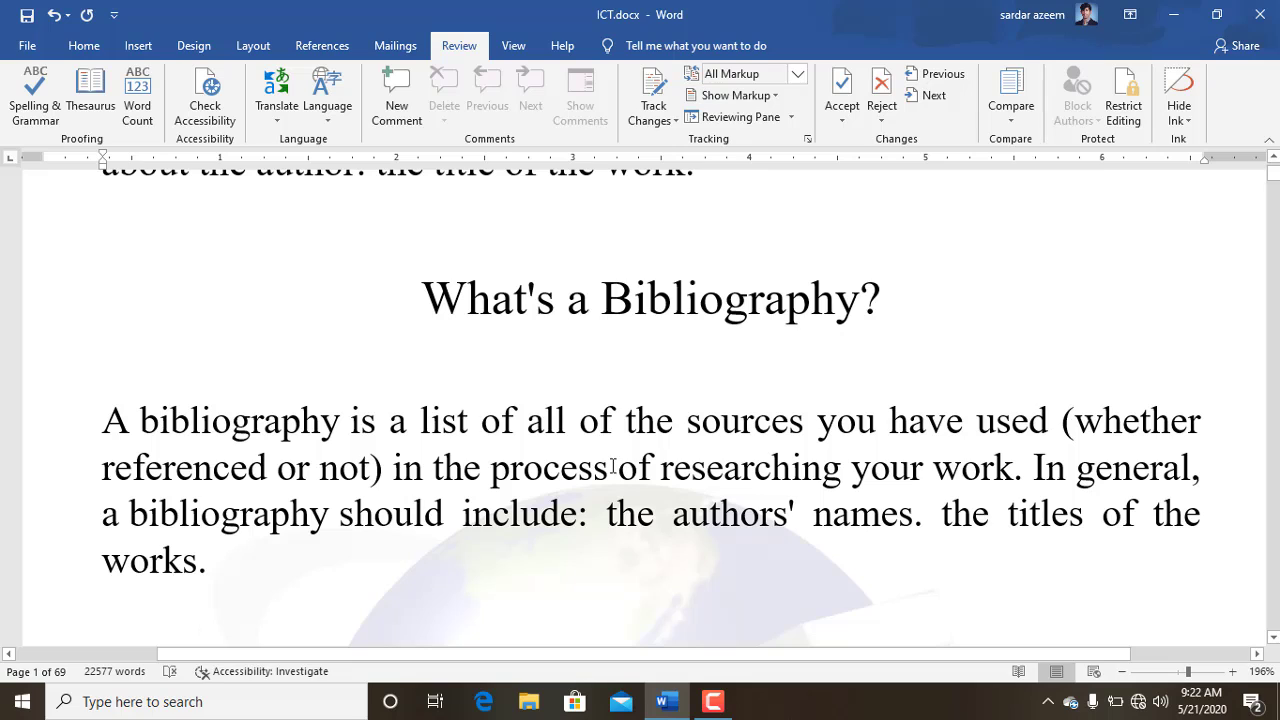
{"action": "left_click_drag", "start_coordinate": [606, 468], "coordinate": [498, 462]}
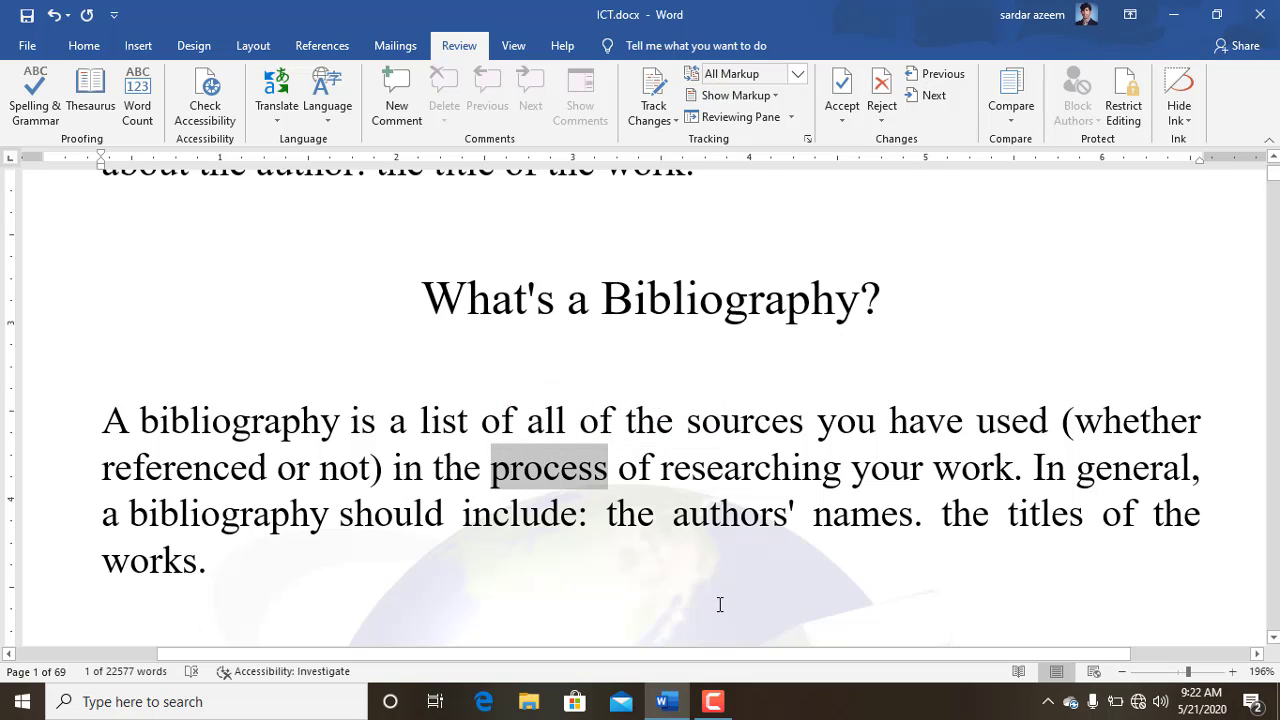
{"action": "left_click", "coordinate": [85, 110]}
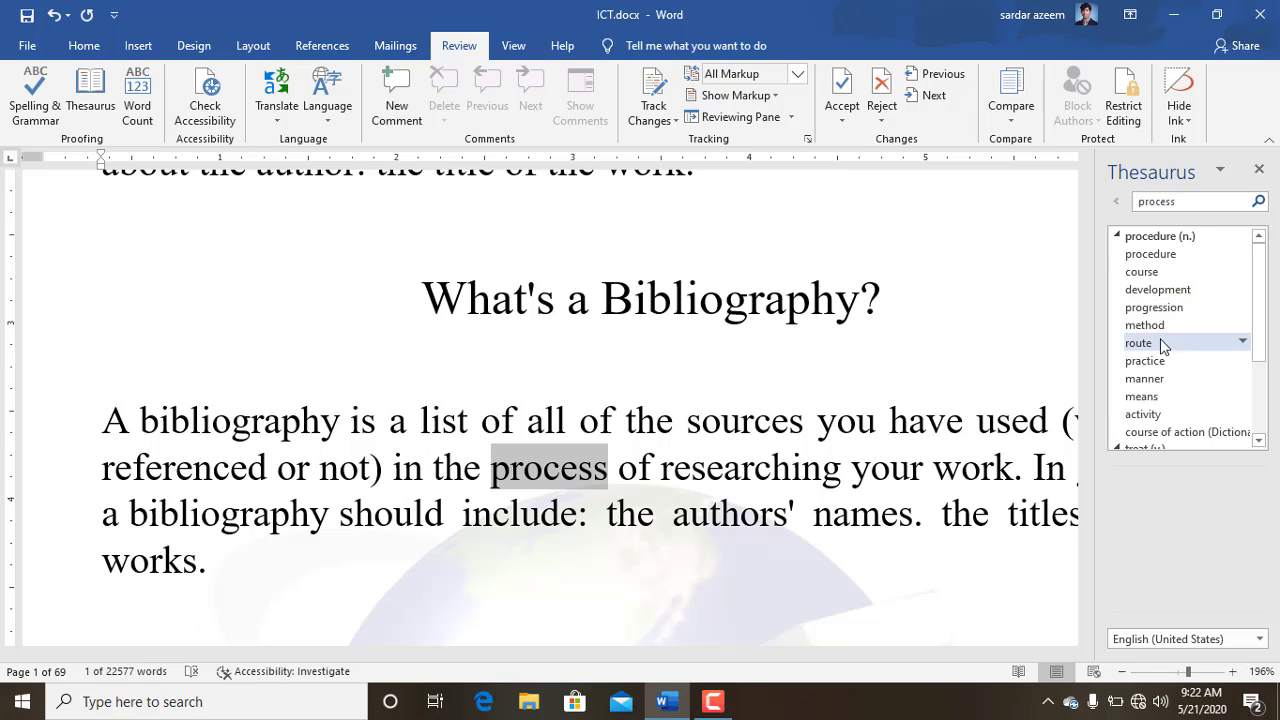
Step: Review the listed synonyms and replace "process" in the bibliography paragraph with "progression"
{"action": "scroll", "coordinate": [1160, 365], "scroll_direction": "down", "scroll_amount": 2}
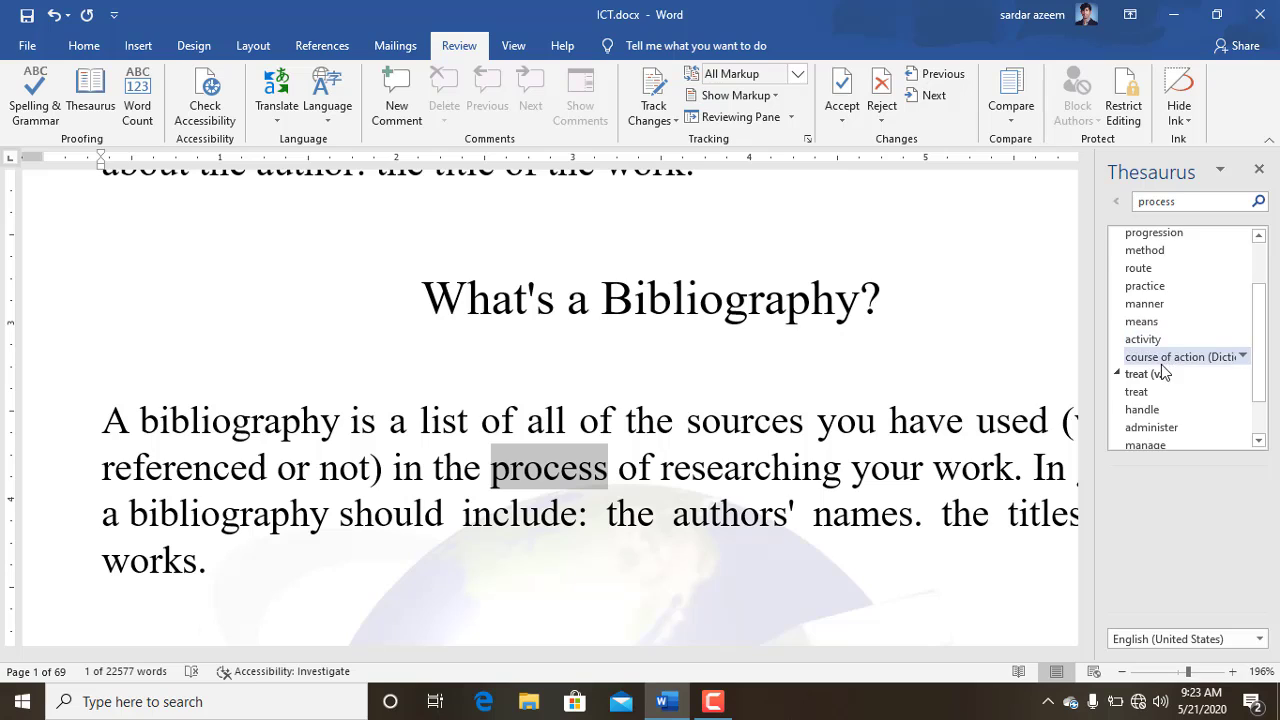
{"action": "scroll", "coordinate": [1165, 350], "scroll_direction": "down", "scroll_amount": 1}
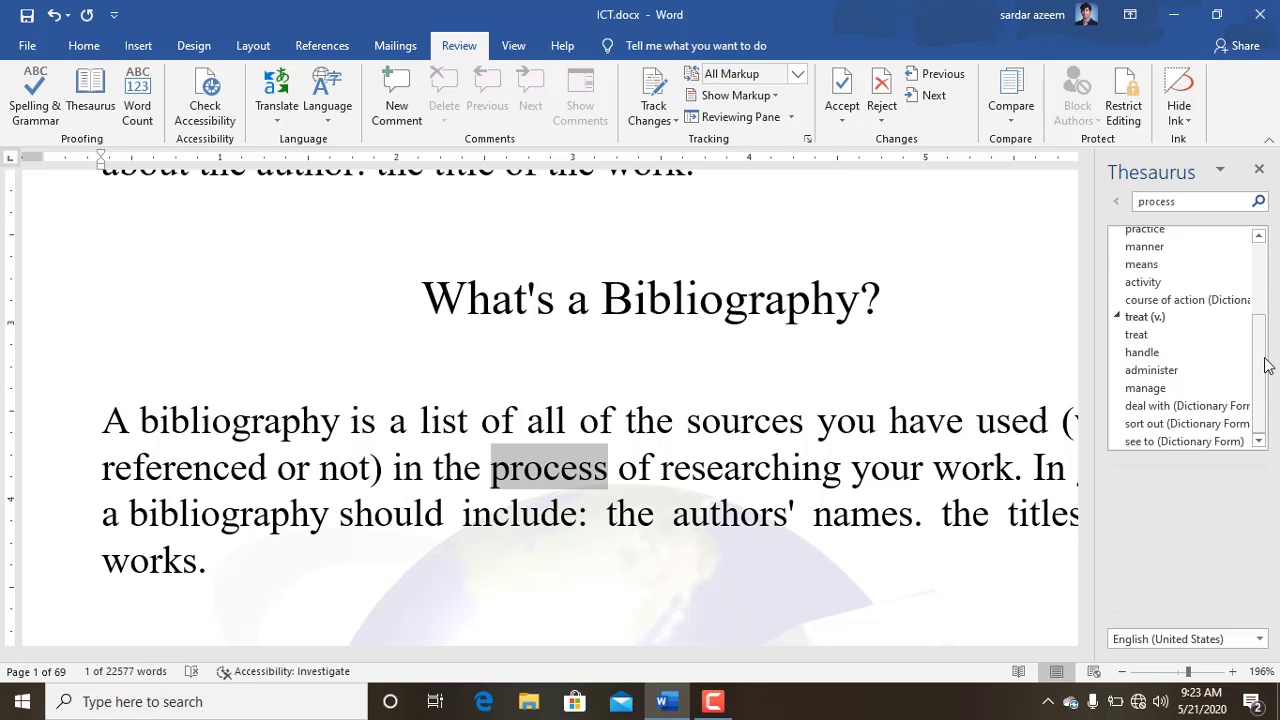
{"action": "scroll", "coordinate": [1265, 365], "scroll_direction": "up", "scroll_amount": 3}
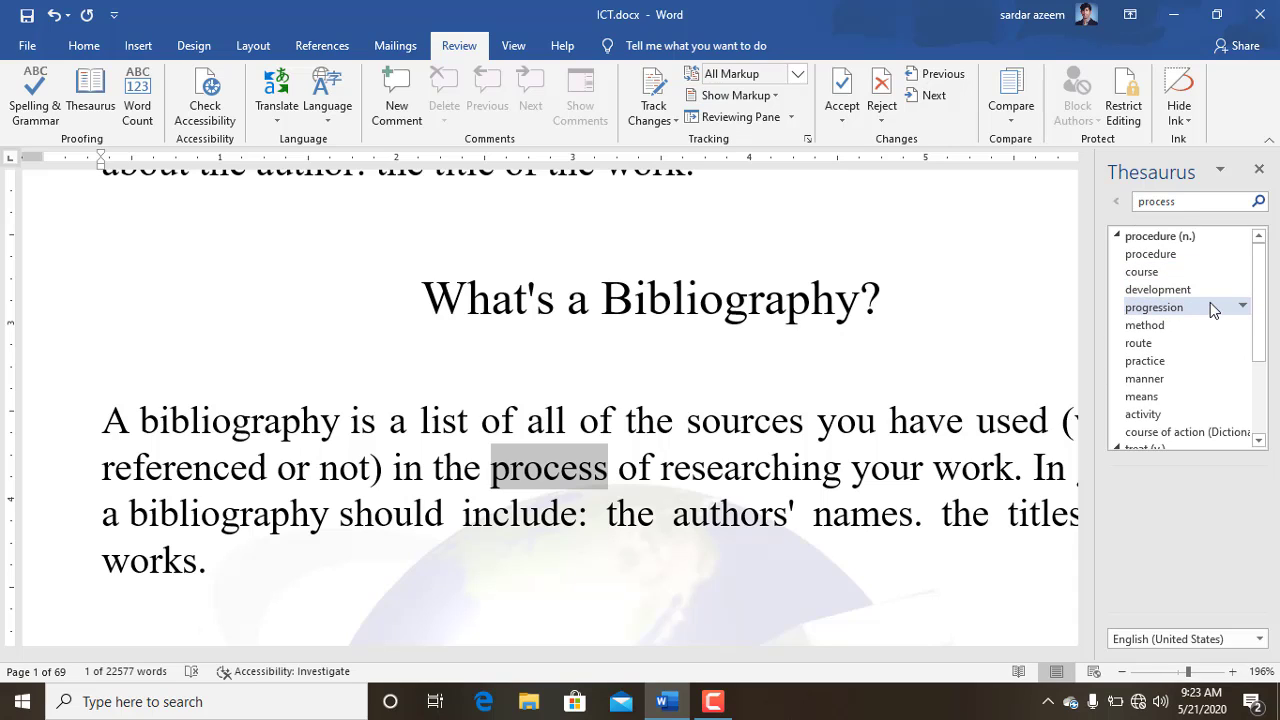
{"action": "left_click", "coordinate": [1242, 312]}
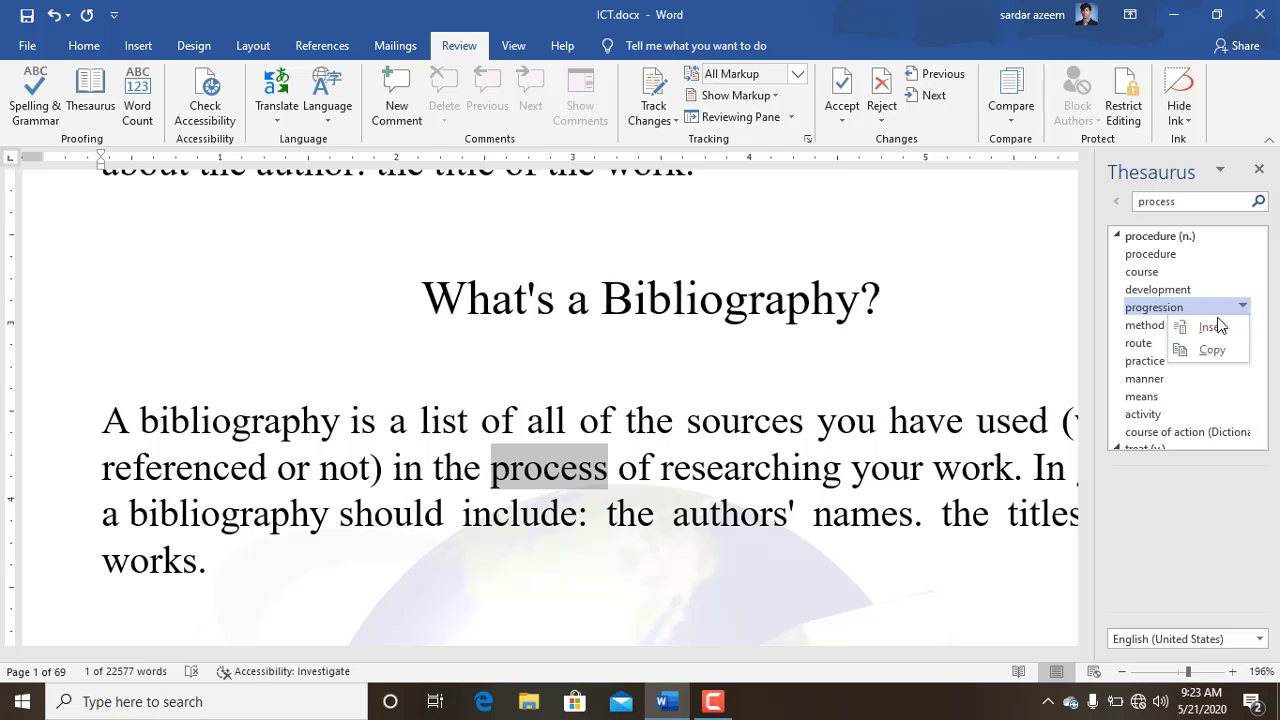
{"action": "left_click", "coordinate": [1212, 326]}
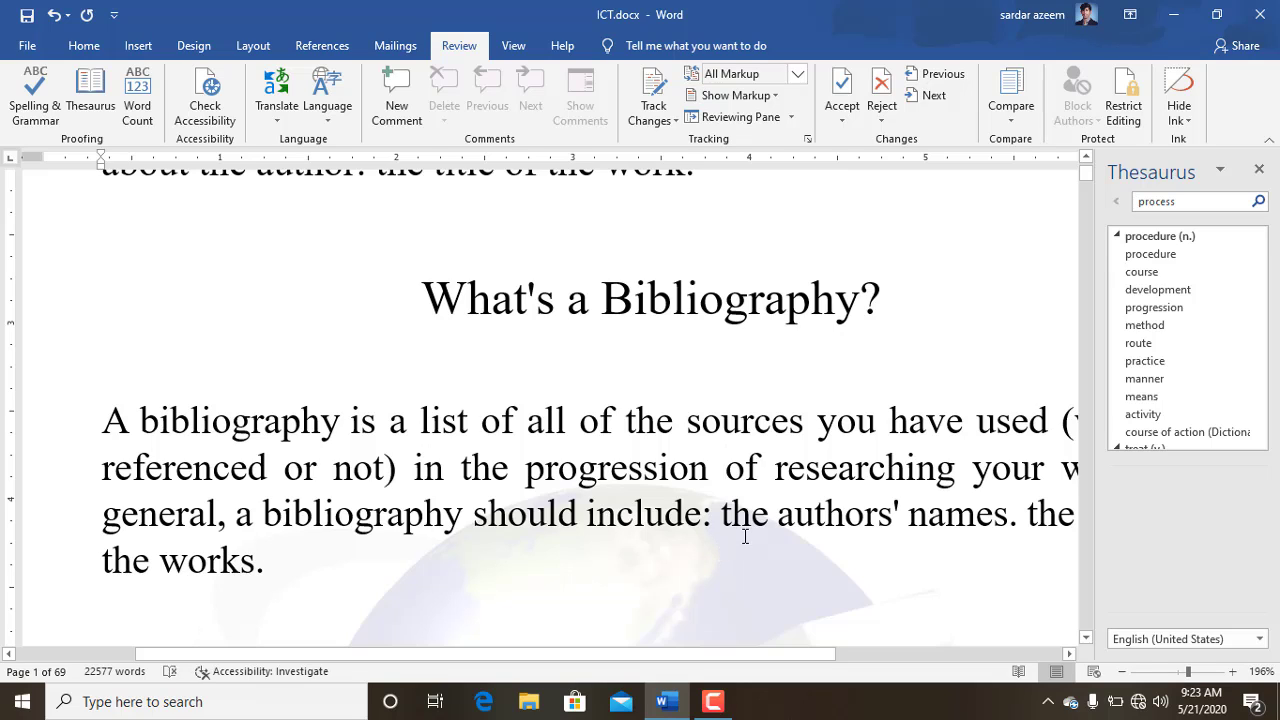
Step: Undo the synonym replacement in the bibliography paragraph and close the Thesaurus
{"action": "key", "text": "ctrl+z"}
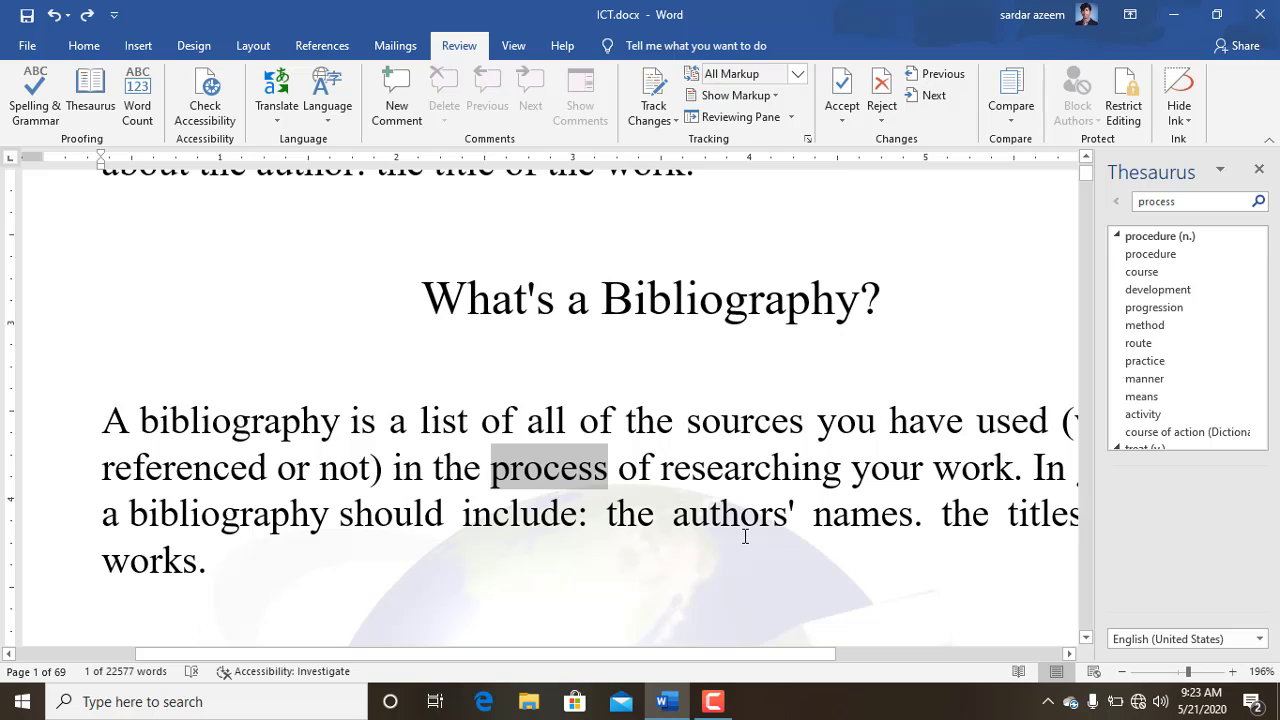
{"action": "left_click", "coordinate": [285, 385]}
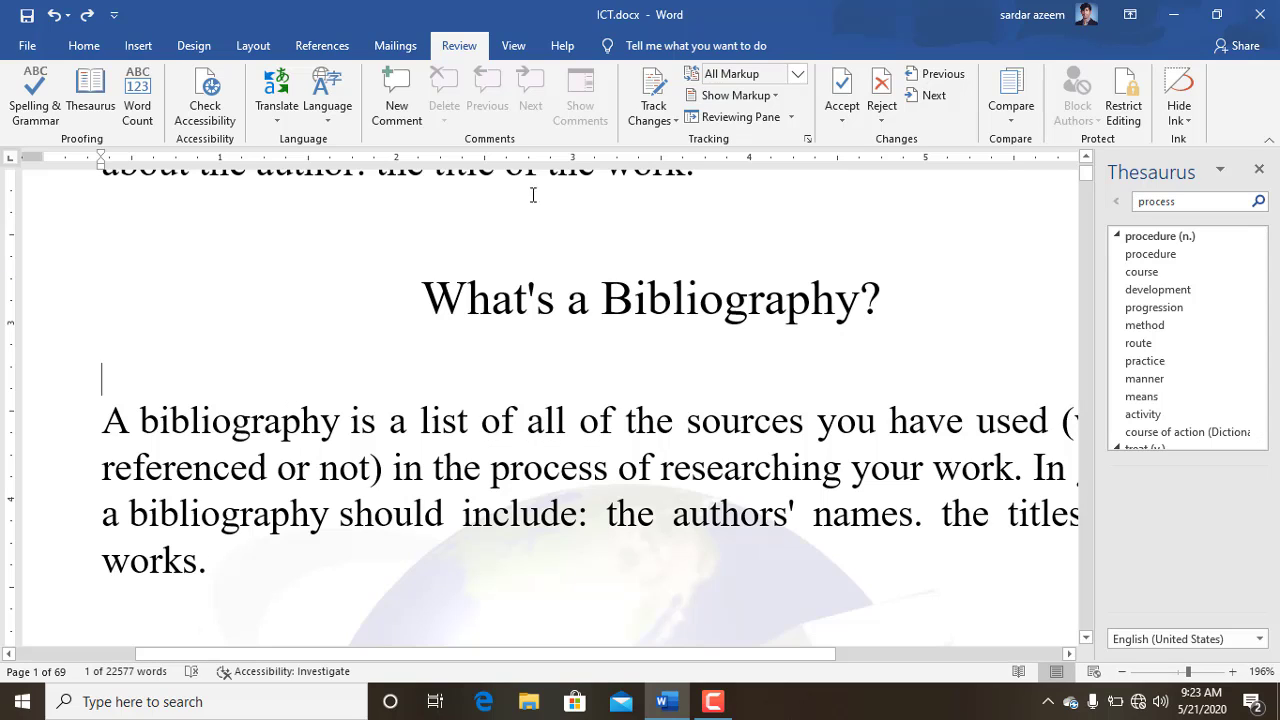
{"action": "left_click", "coordinate": [1259, 169]}
Step: Return to the start of the document, view its word count statistics, and close them
{"action": "scroll", "coordinate": [108, 535], "scroll_direction": "up", "scroll_amount": 6}
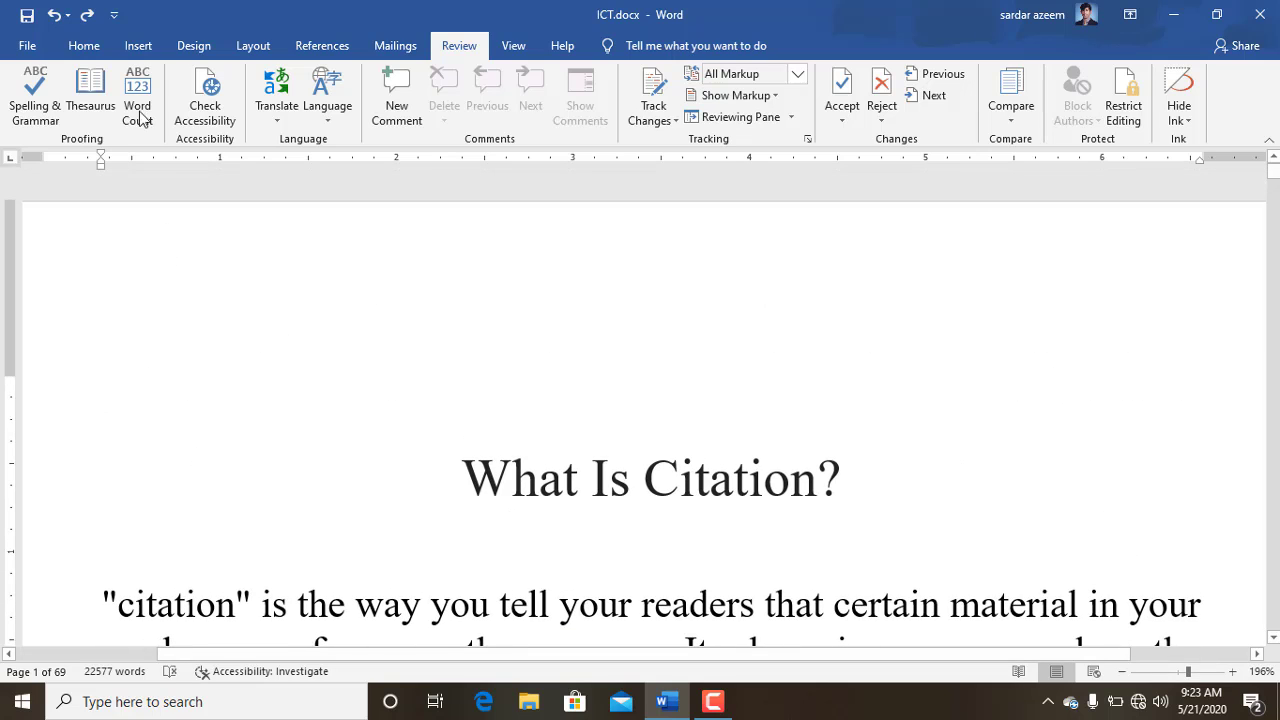
{"action": "left_click", "coordinate": [133, 96]}
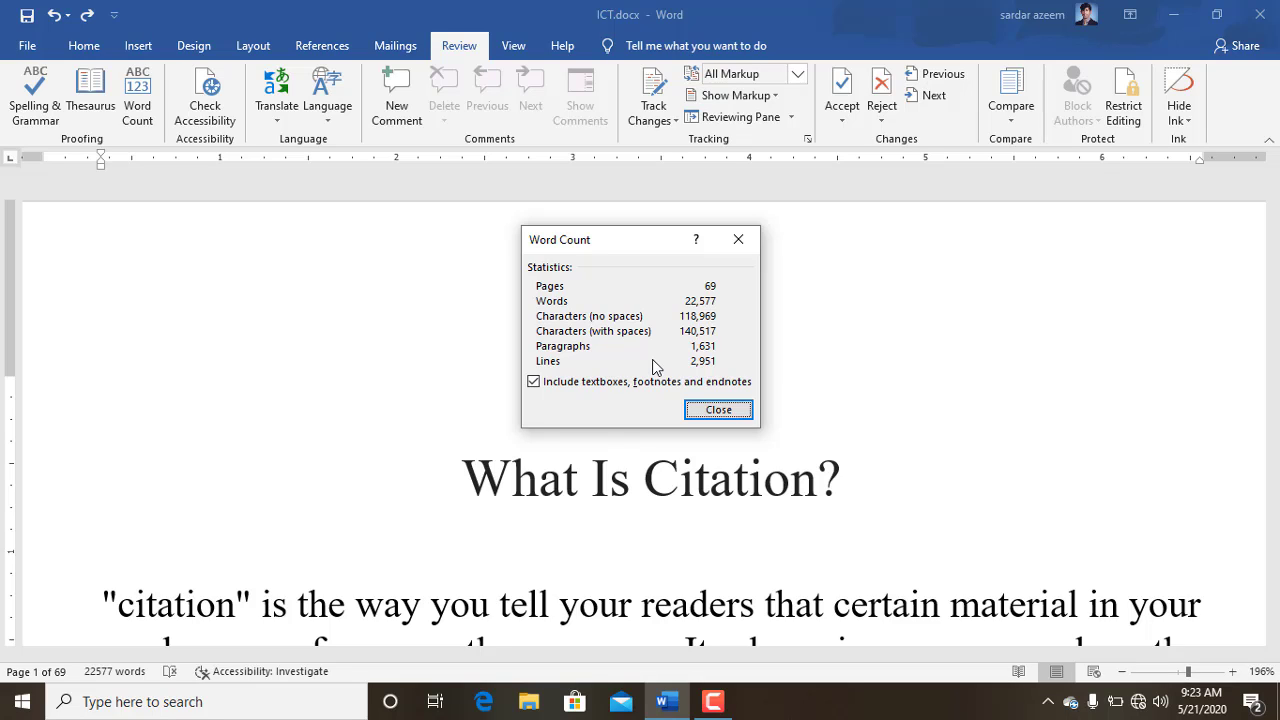
{"action": "left_click", "coordinate": [716, 410]}
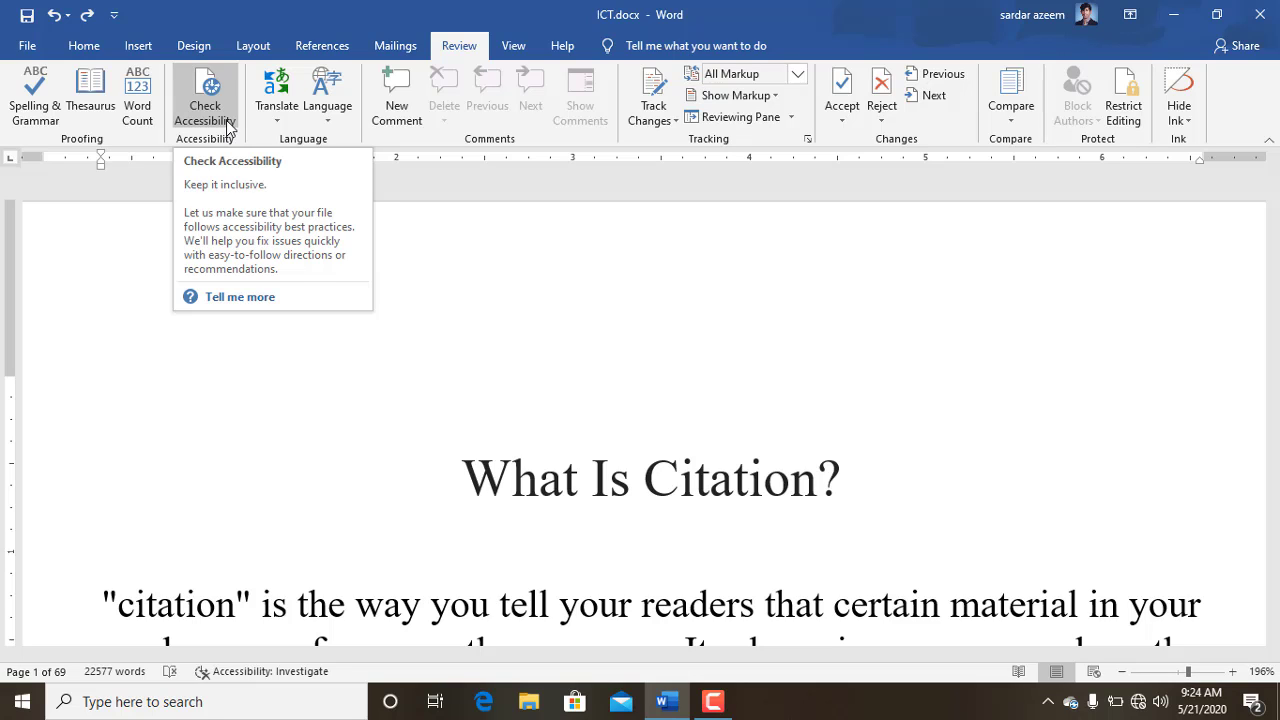
Step: Run the accessibility check, examine the objects listed under Missing alternative text, and close the inspection results
{"action": "left_click", "coordinate": [229, 127]}
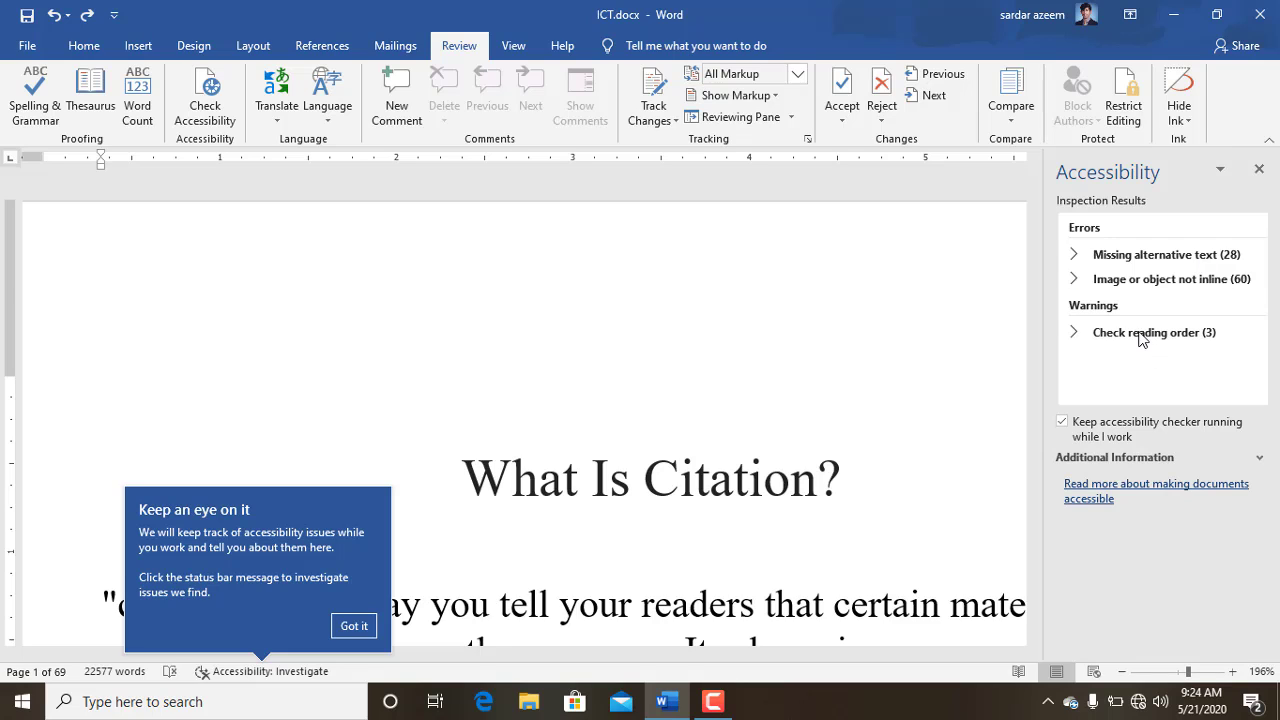
{"action": "left_click", "coordinate": [1166, 262]}
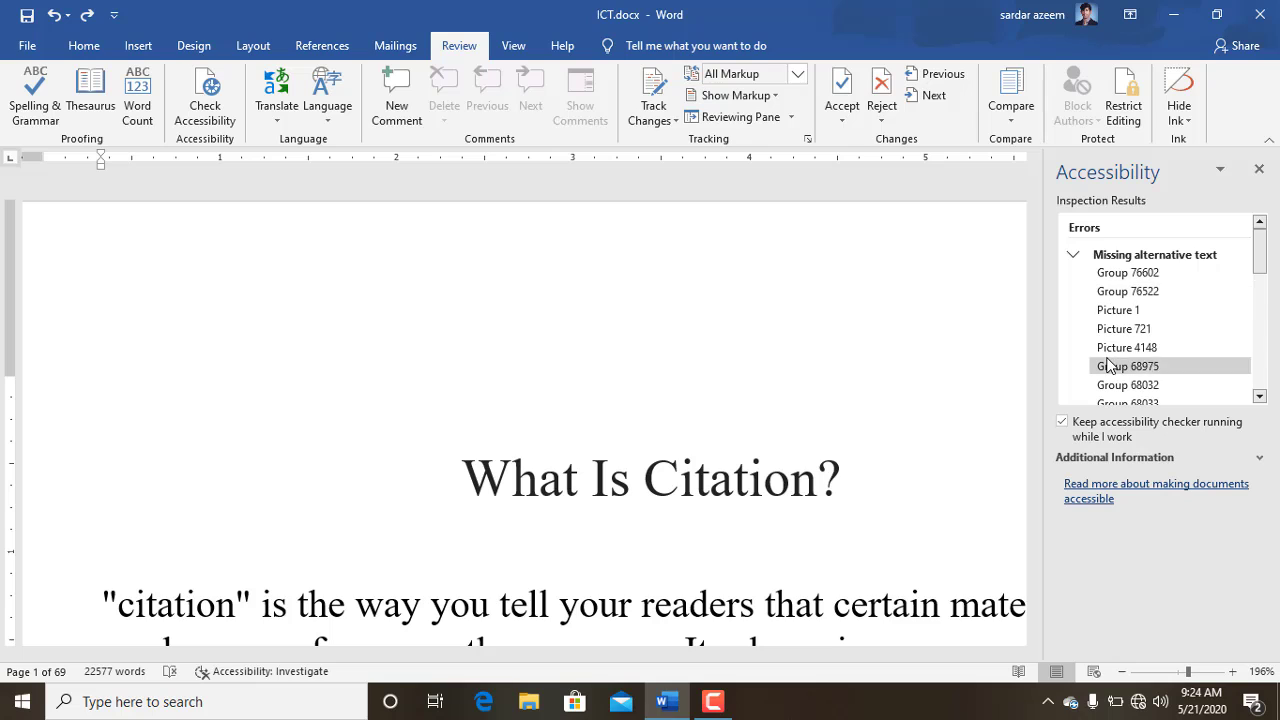
{"action": "scroll", "coordinate": [1108, 366], "scroll_direction": "down", "scroll_amount": 3}
{"action": "scroll", "coordinate": [1108, 366], "scroll_direction": "down", "scroll_amount": 5}
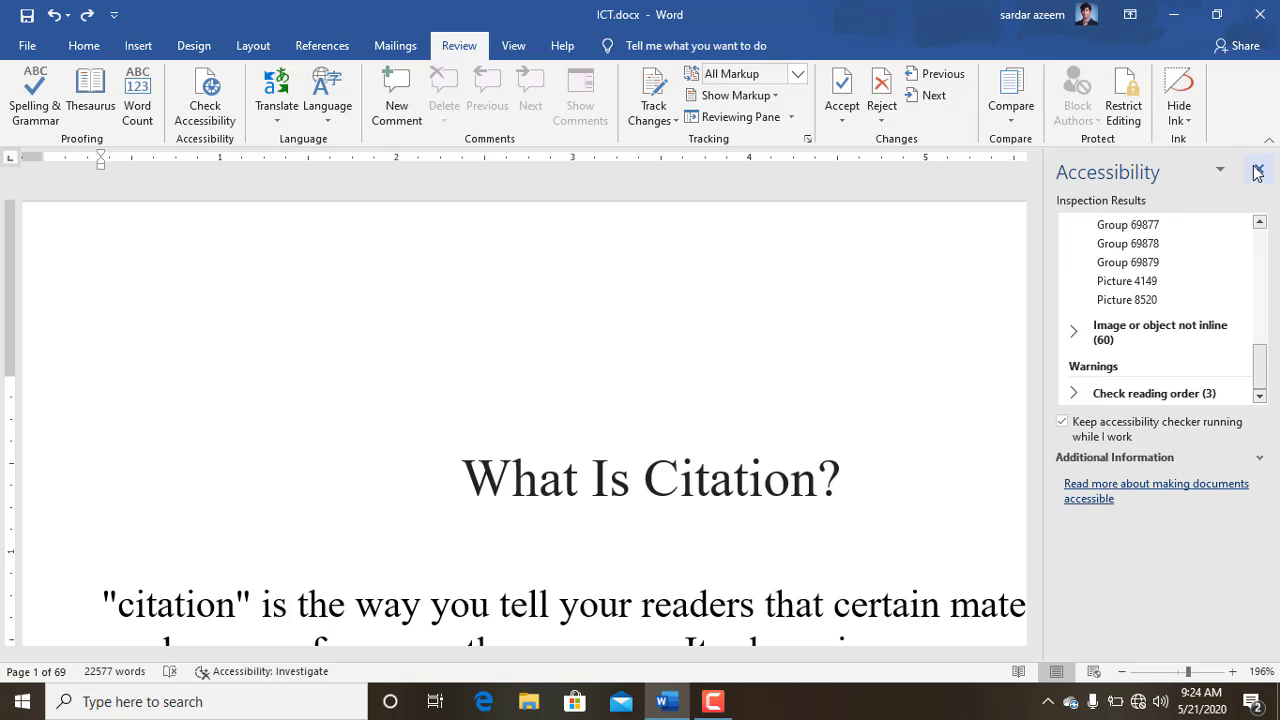
{"action": "scroll", "coordinate": [1160, 331], "scroll_direction": "up", "scroll_amount": 8}
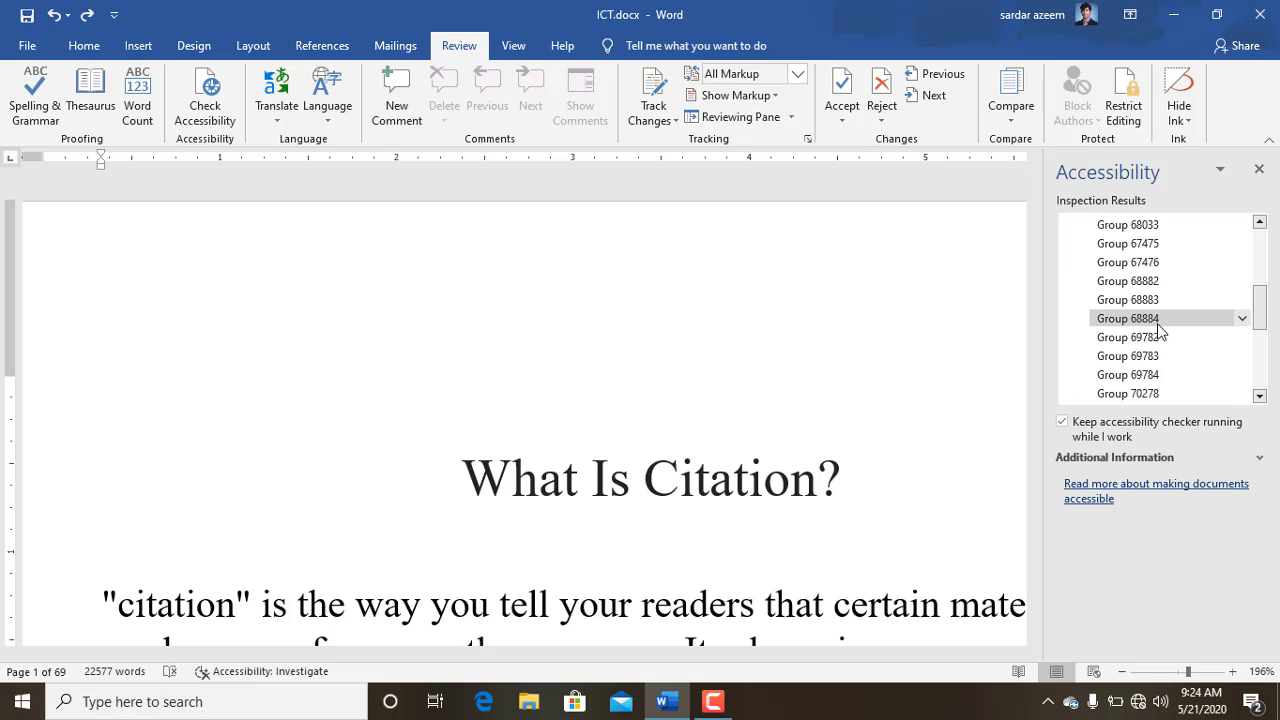
{"action": "scroll", "coordinate": [1160, 334], "scroll_direction": "up", "scroll_amount": 2}
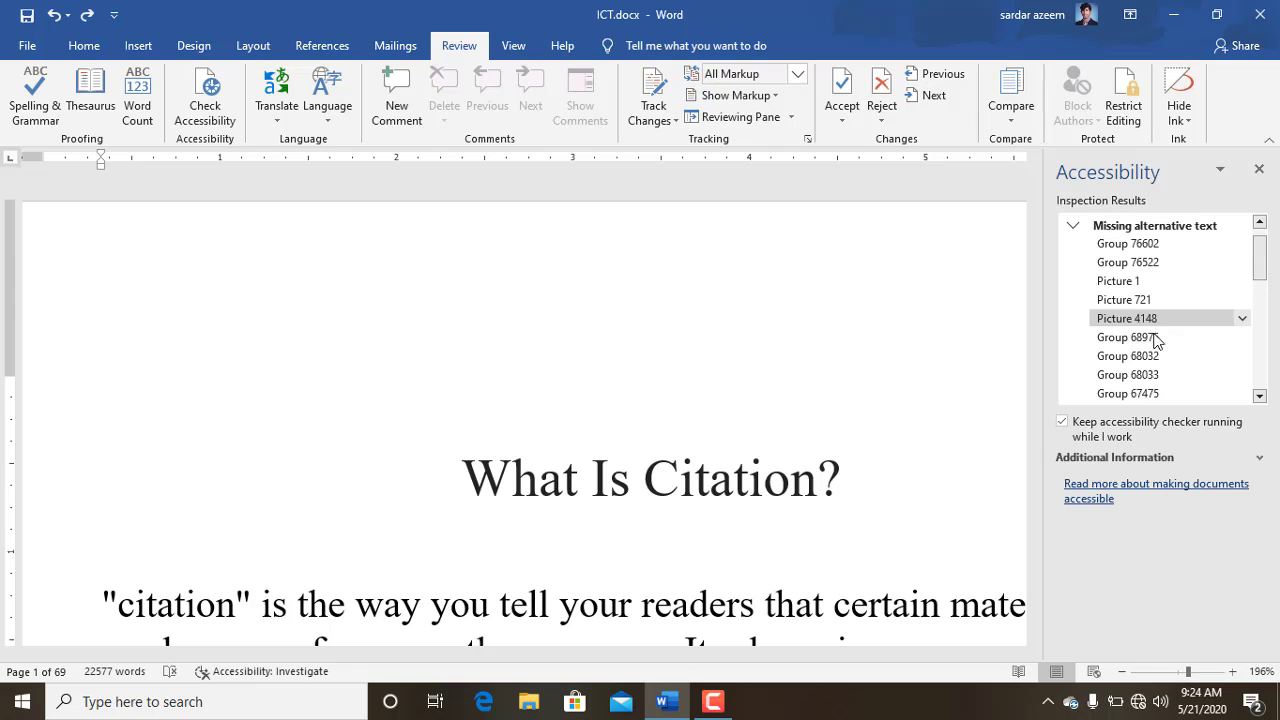
{"action": "left_click", "coordinate": [1258, 172]}
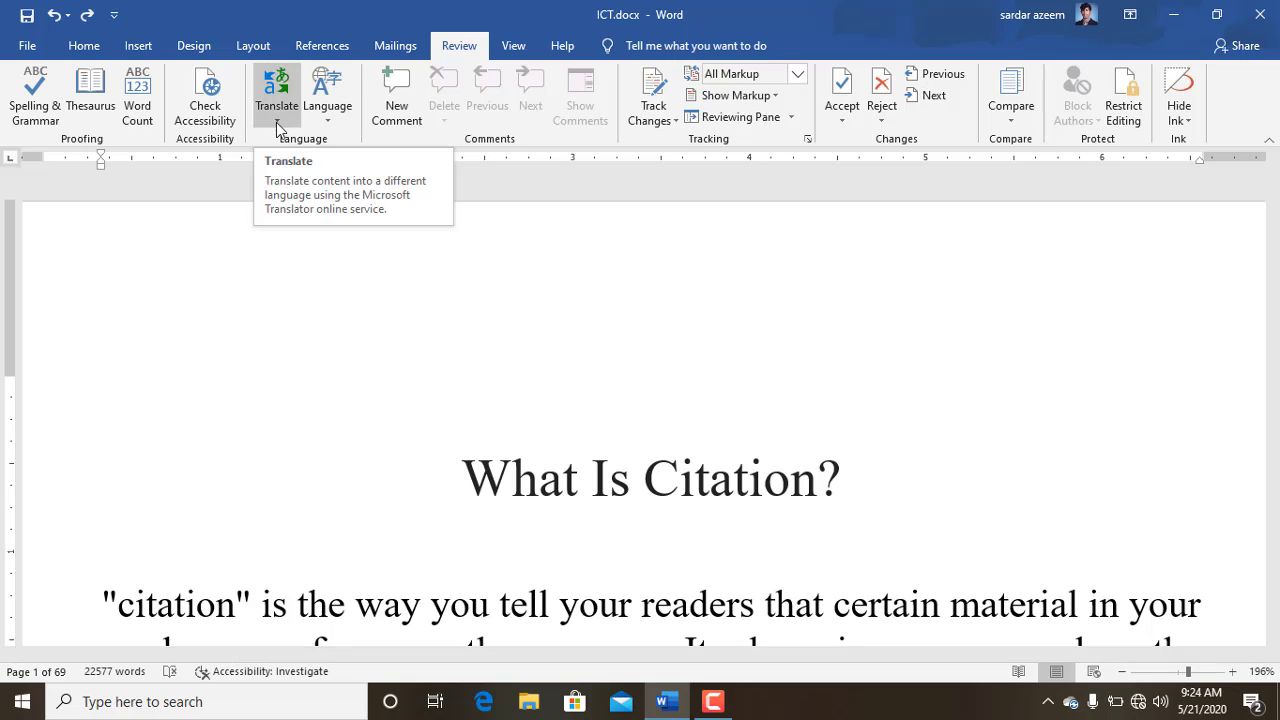
Step: Request a translation of the whole paragraph under "What's a Bibliography?", agreeing to send the text online
{"action": "scroll", "coordinate": [326, 303], "scroll_direction": "down", "scroll_amount": 5}
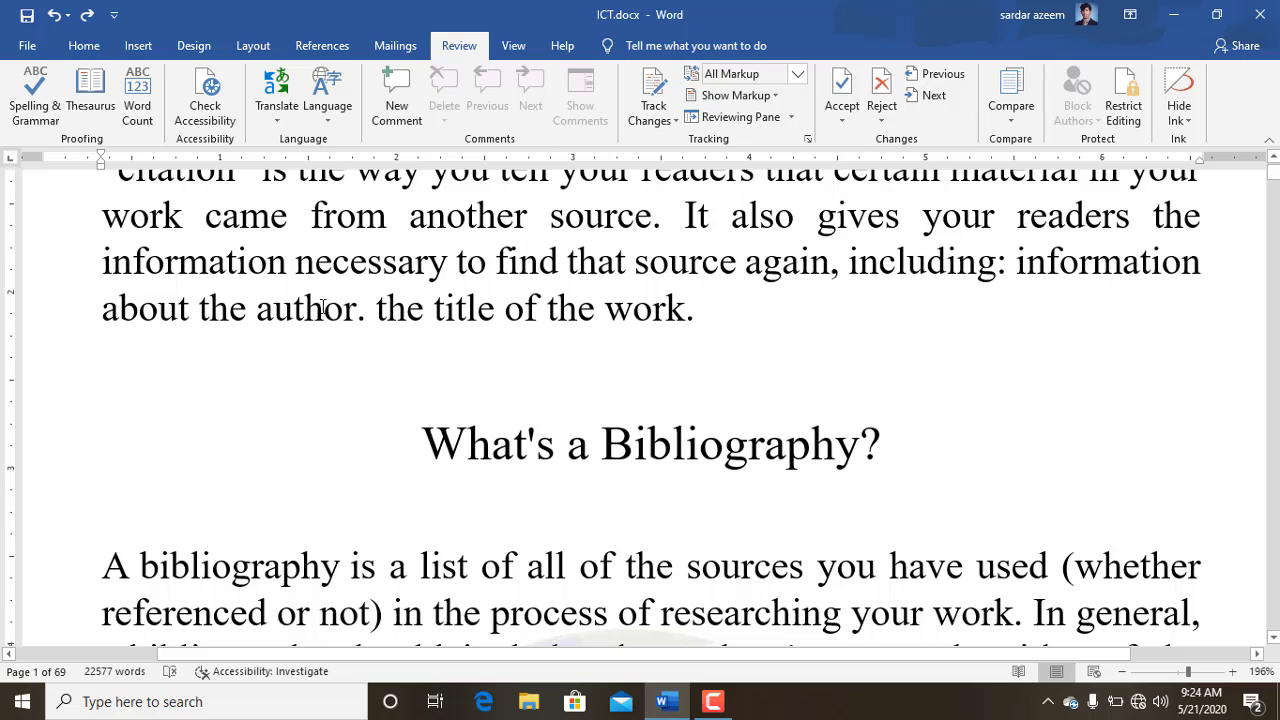
{"action": "scroll", "coordinate": [326, 307], "scroll_direction": "down", "scroll_amount": 2}
{"action": "left_click_drag", "start_coordinate": [98, 429], "coordinate": [212, 563]}
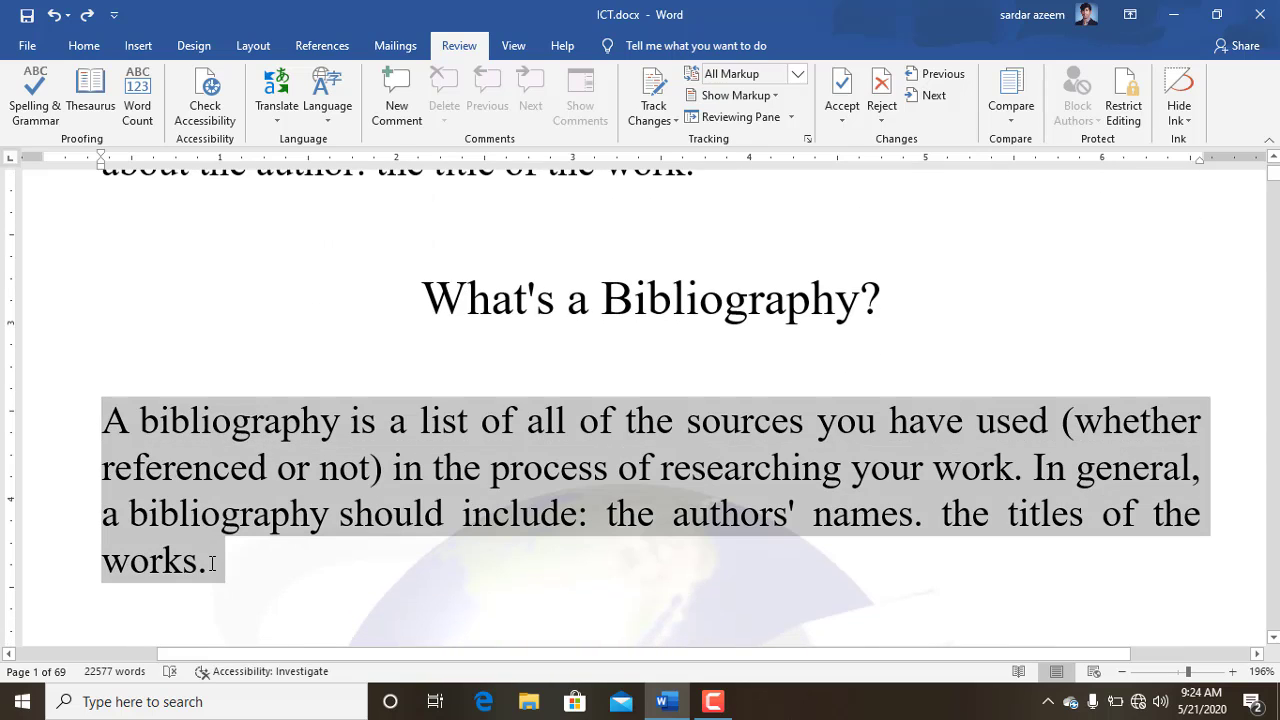
{"action": "left_click", "coordinate": [268, 122]}
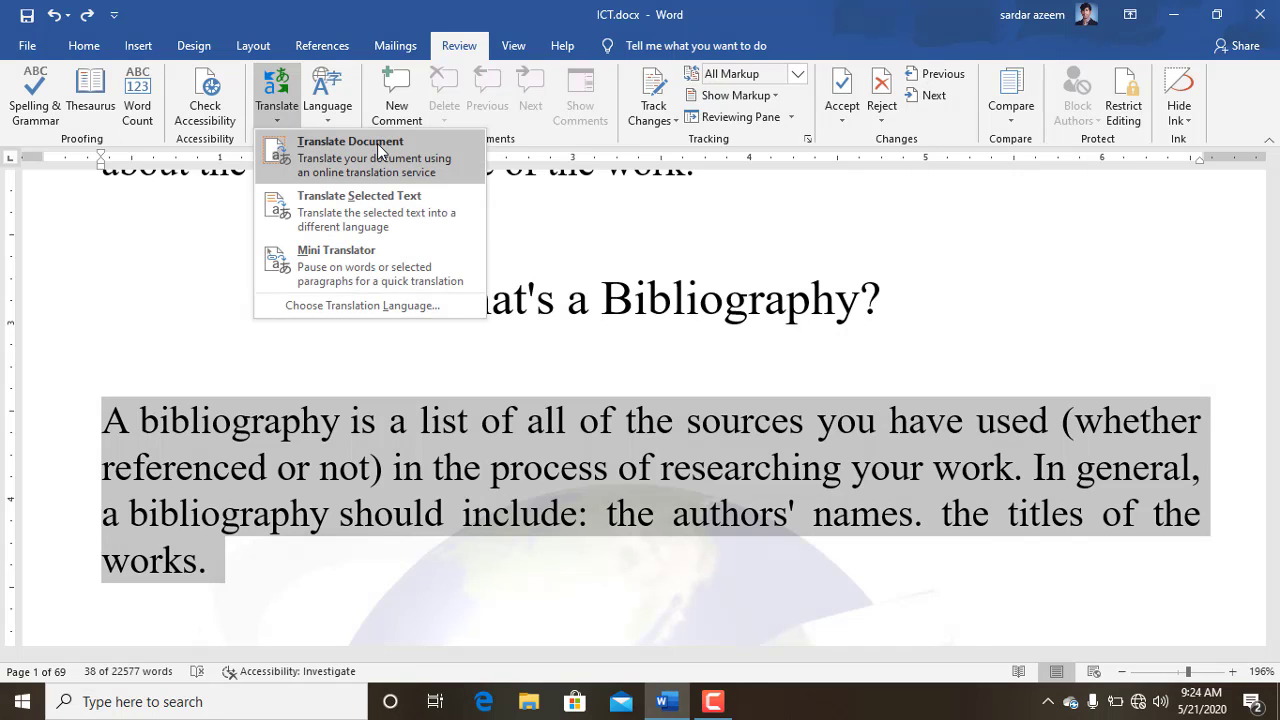
{"action": "left_click", "coordinate": [384, 204]}
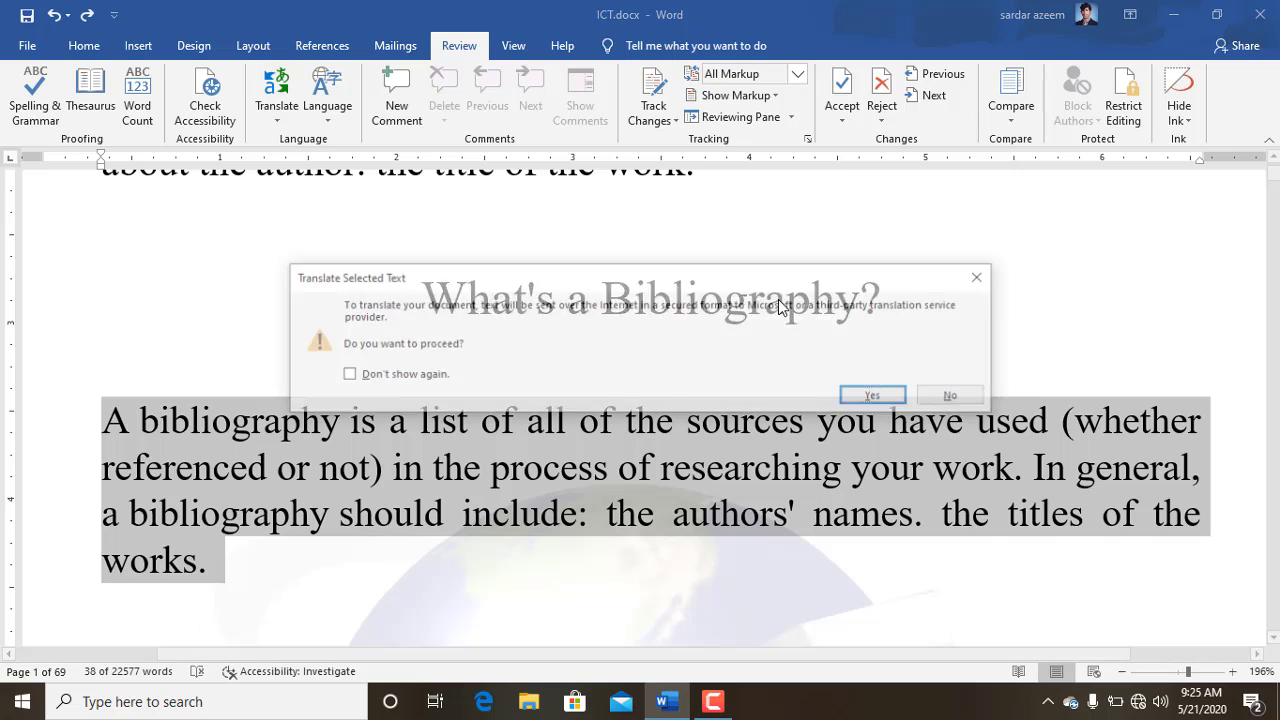
{"action": "left_click", "coordinate": [874, 395]}
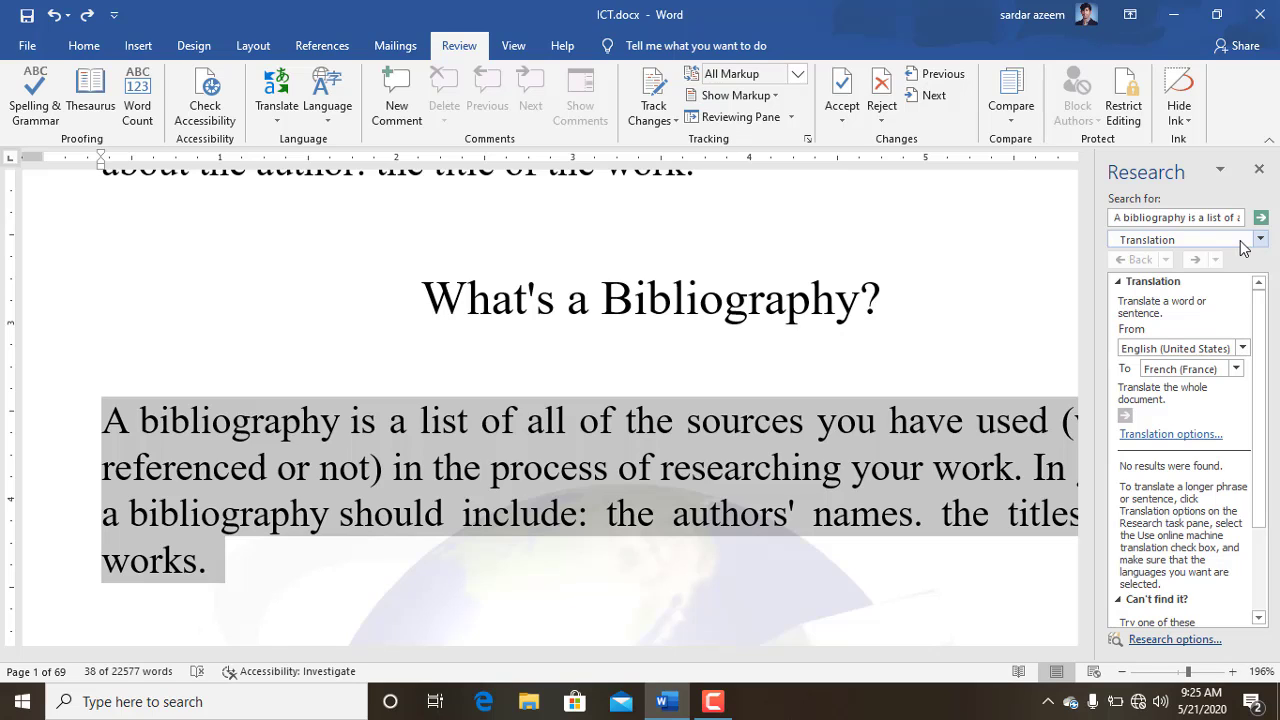
Step: Set the translation target language to Spanish (Spain) and close the Research pane
{"action": "left_click", "coordinate": [1259, 242]}
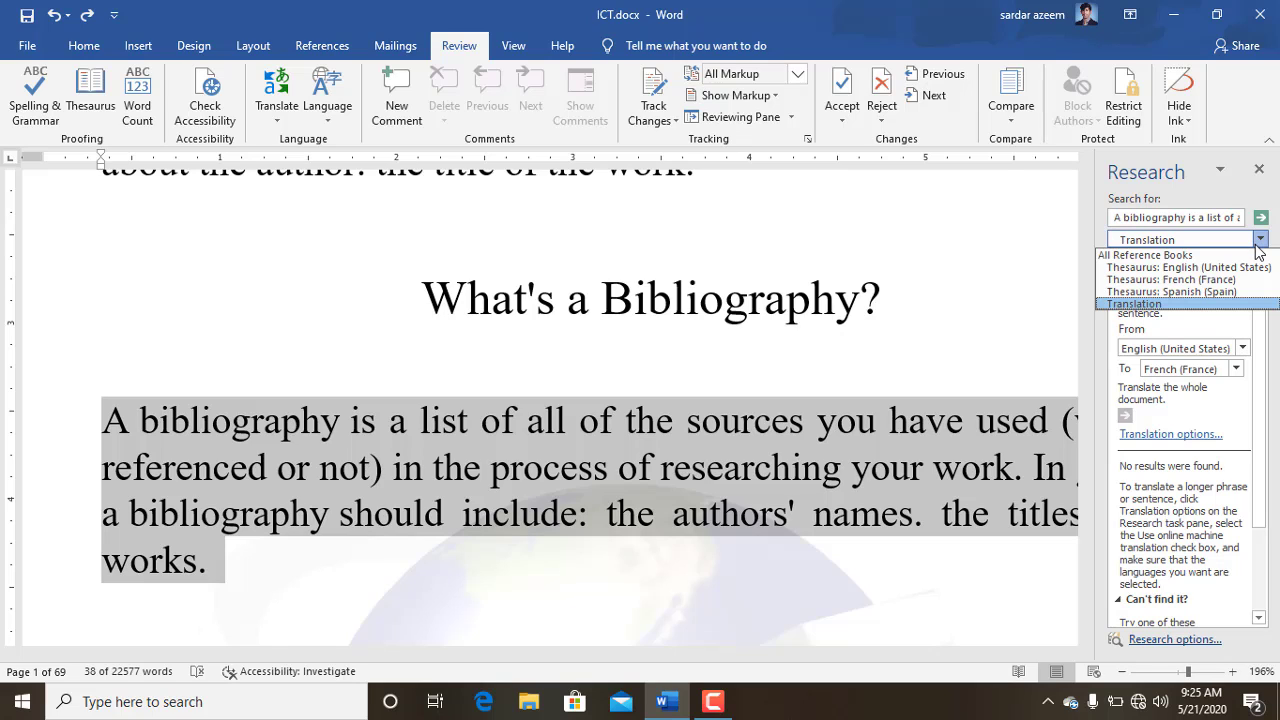
{"action": "left_click", "coordinate": [1259, 244]}
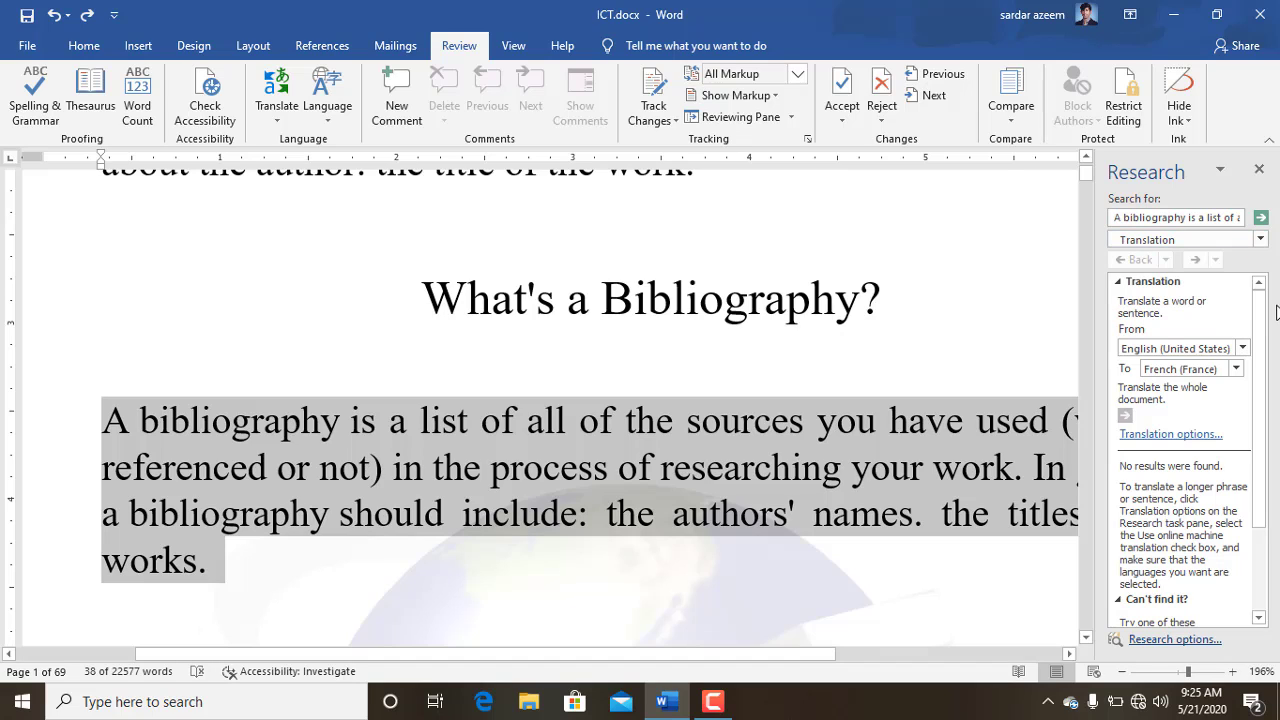
{"action": "left_click", "coordinate": [1236, 370]}
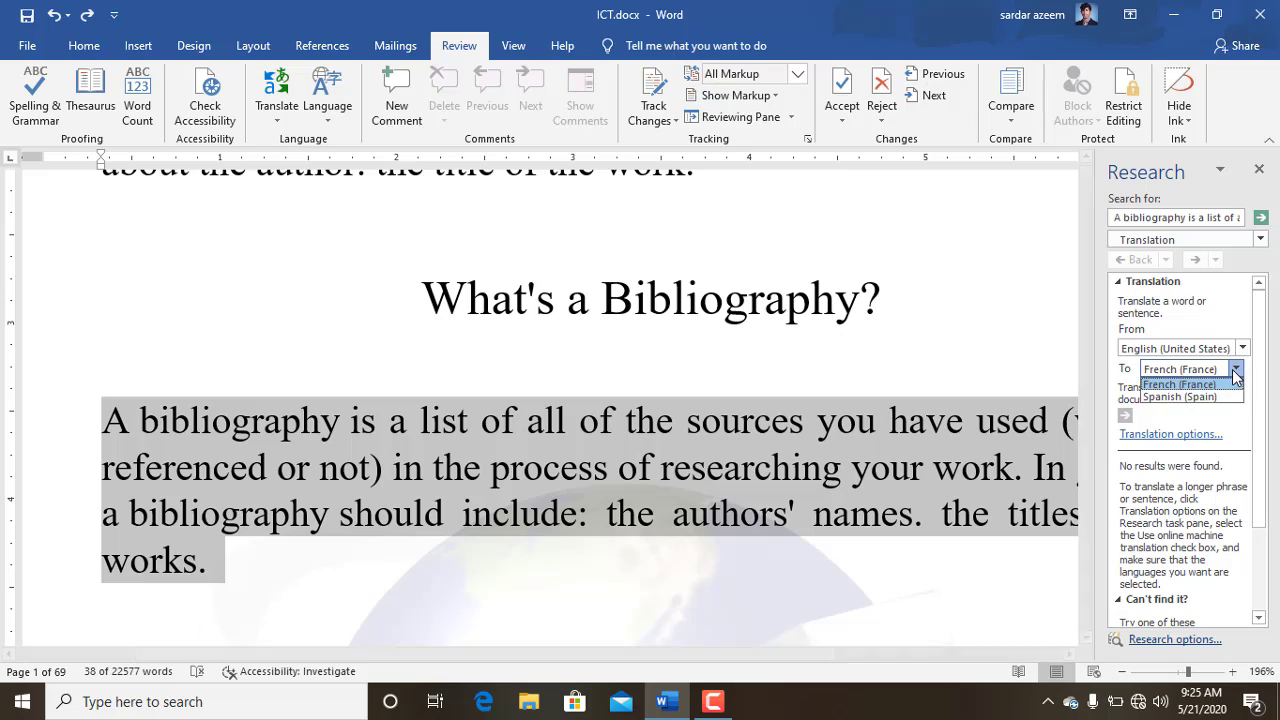
{"action": "left_click", "coordinate": [1180, 397]}
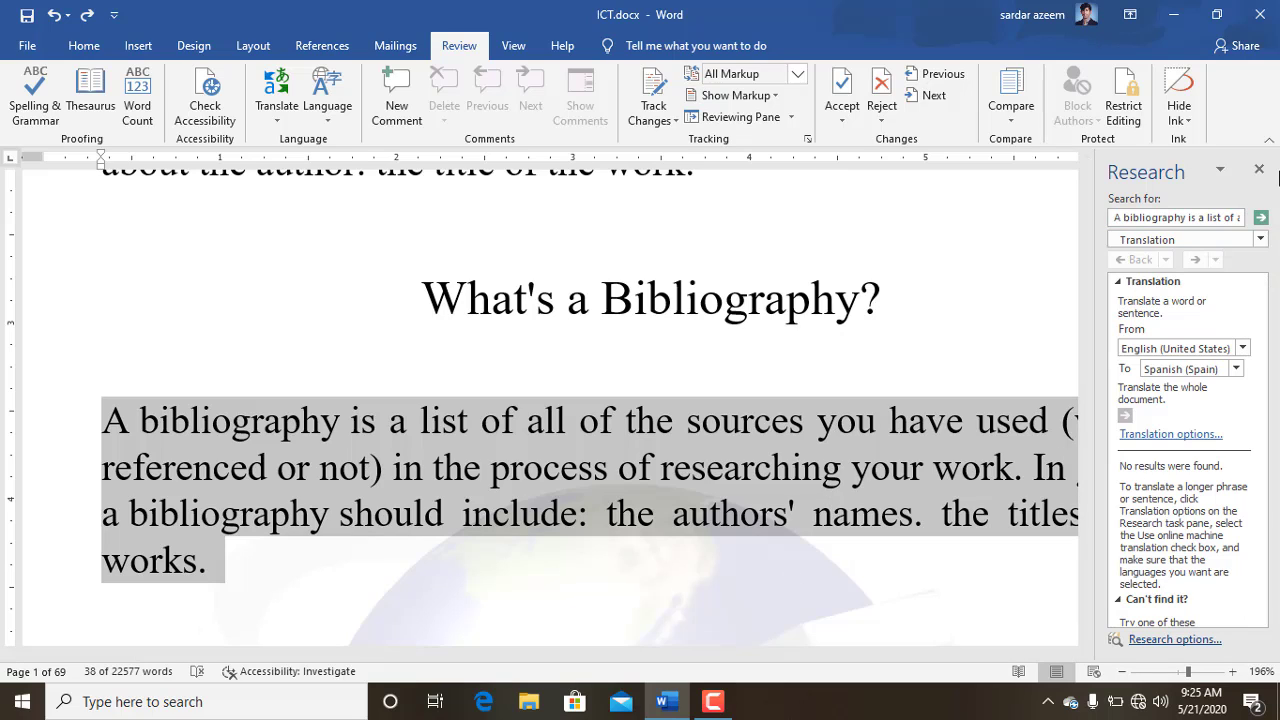
{"action": "left_click", "coordinate": [1259, 169]}
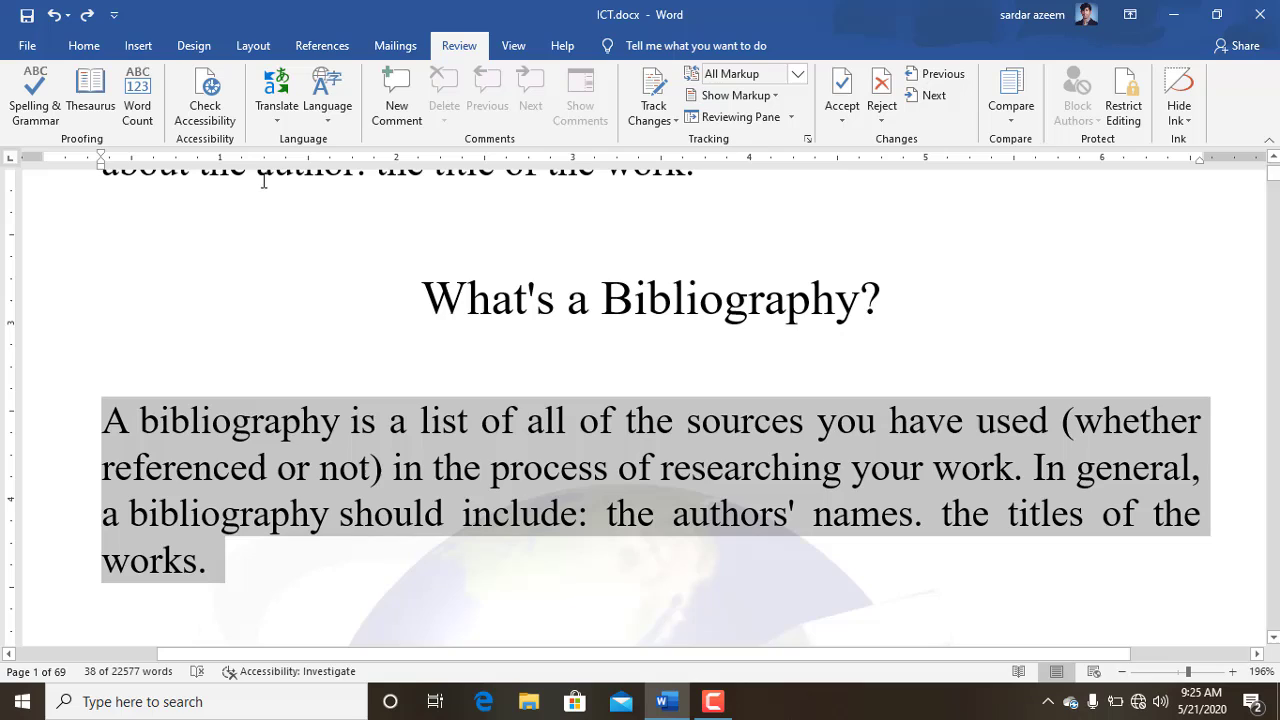
{"action": "left_click", "coordinate": [330, 108]}
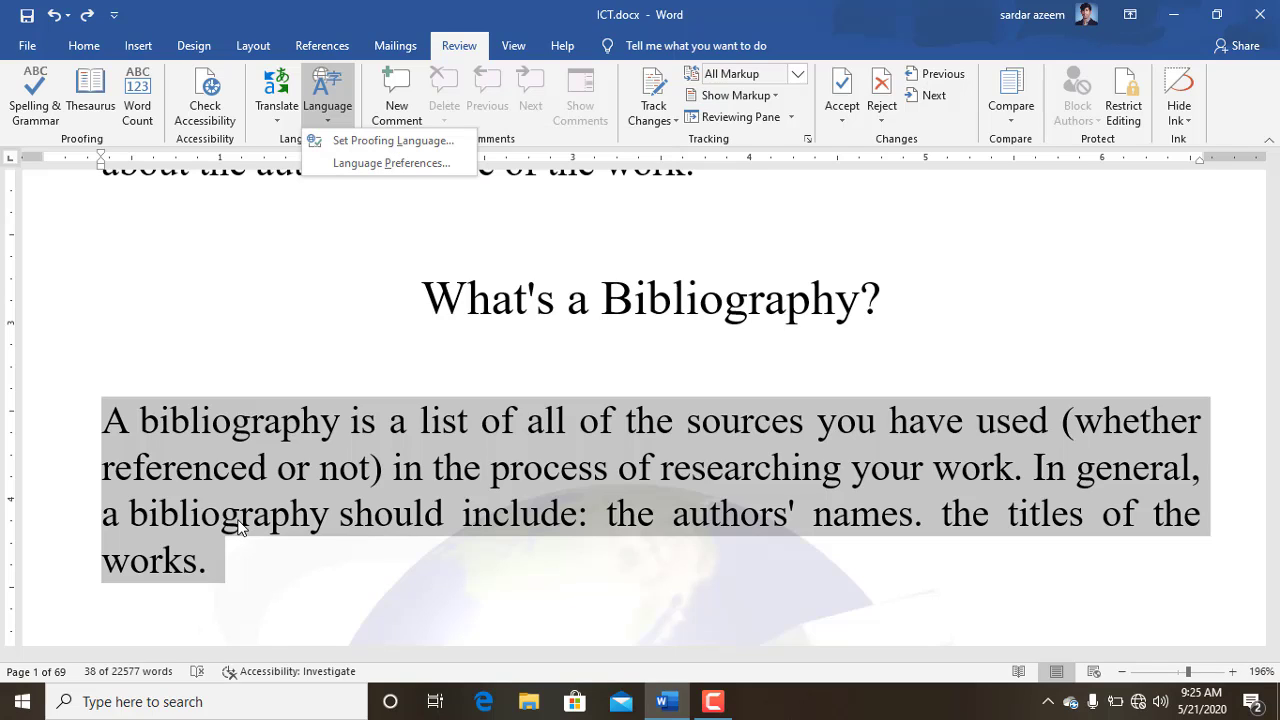
{"action": "left_click", "coordinate": [291, 517]}
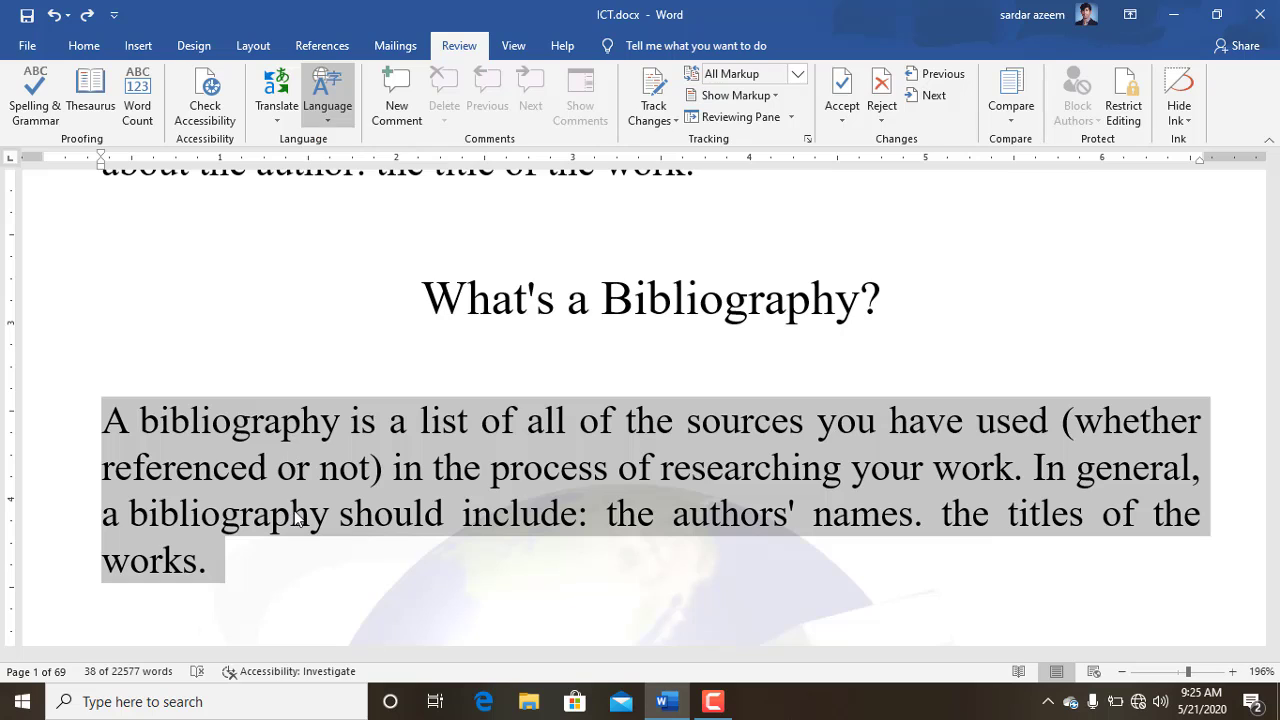
{"action": "left_click", "coordinate": [275, 558]}
{"action": "scroll", "coordinate": [275, 558], "scroll_direction": "down", "scroll_amount": 2}
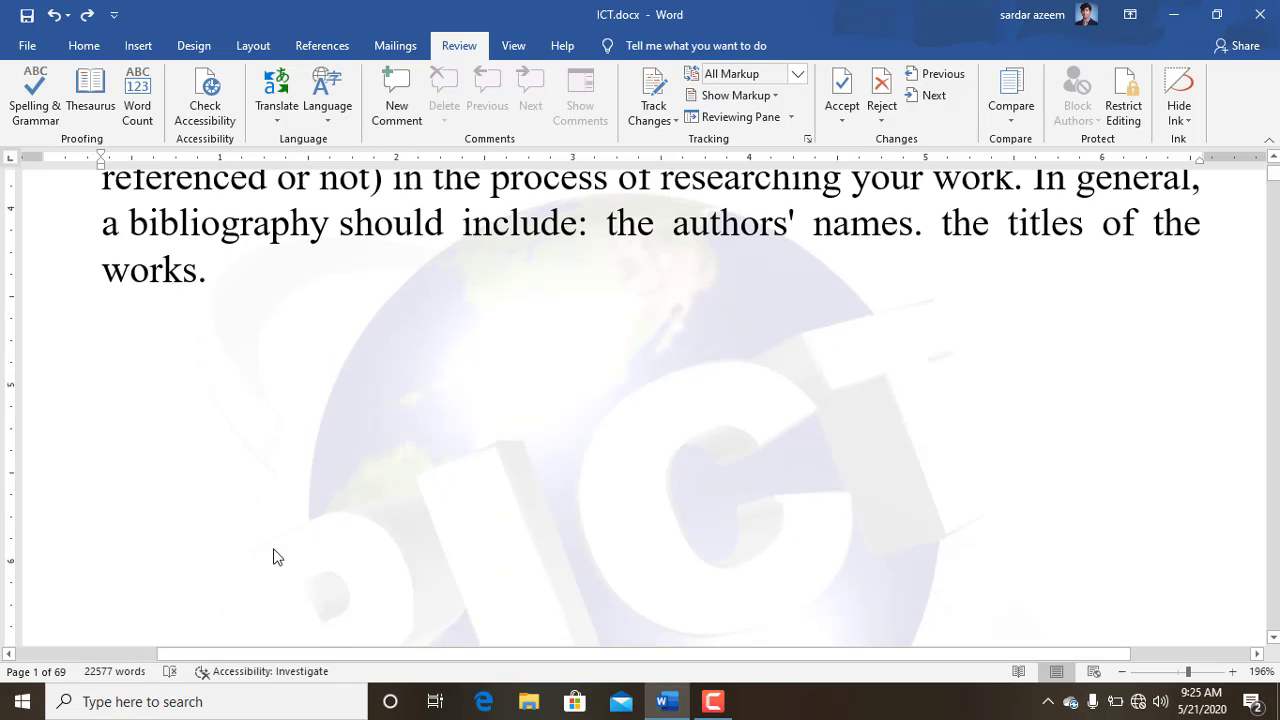
Step: Add three lines reading "B/w", "e.g." and "atd" below the bibliography paragraph, leaving blank space above them
{"action": "key", "text": "Return"}
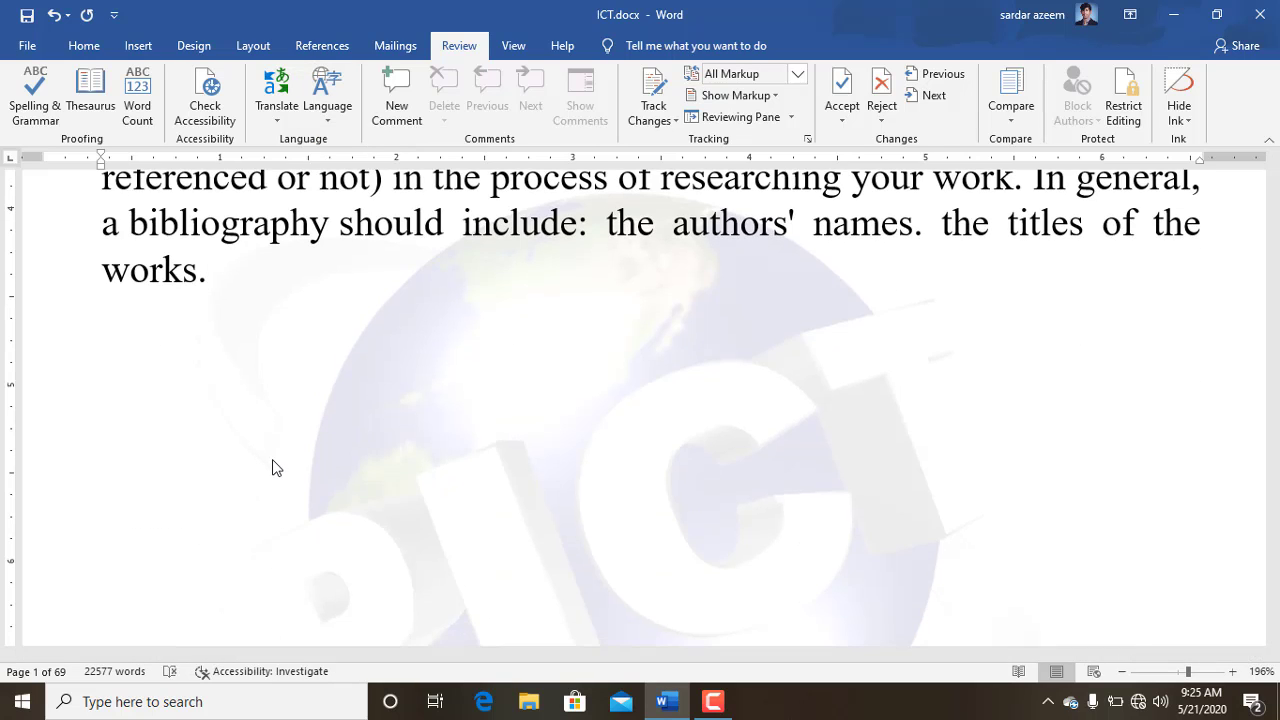
{"action": "key", "text": "Return"}
{"action": "type", "text": "B/w"}
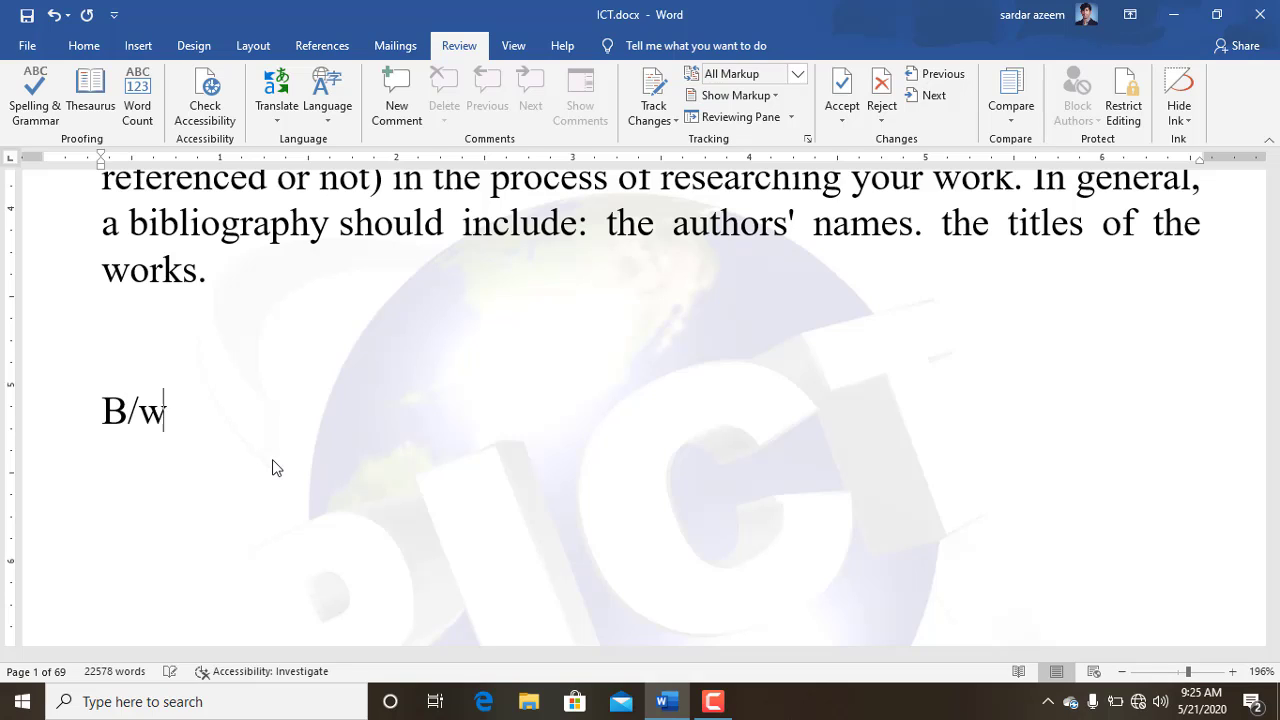
{"action": "key", "text": "Return"}
{"action": "type", "text": "e.g."}
{"action": "key", "text": "Return"}
{"action": "type", "text": "atd"}
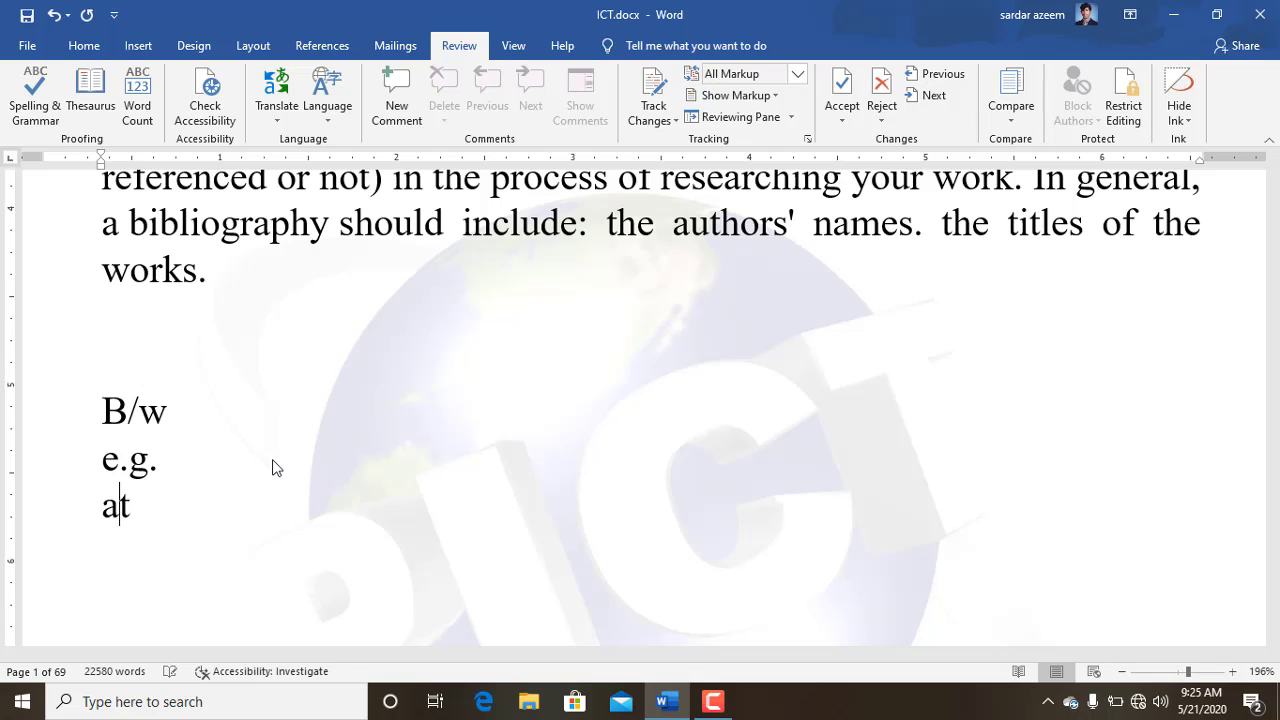
Step: Attach a comment reading "Between" to the "B/w" line and return to the document text
{"action": "left_click", "coordinate": [53, 410]}
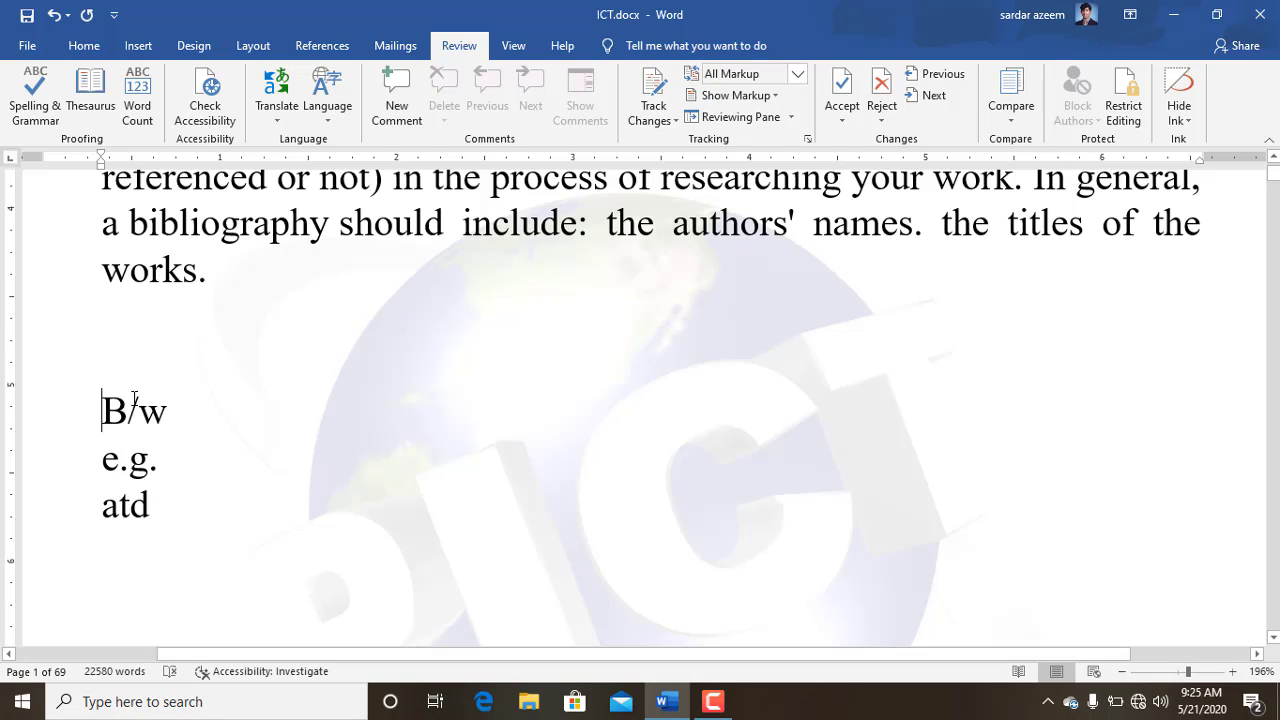
{"action": "left_click", "coordinate": [397, 98]}
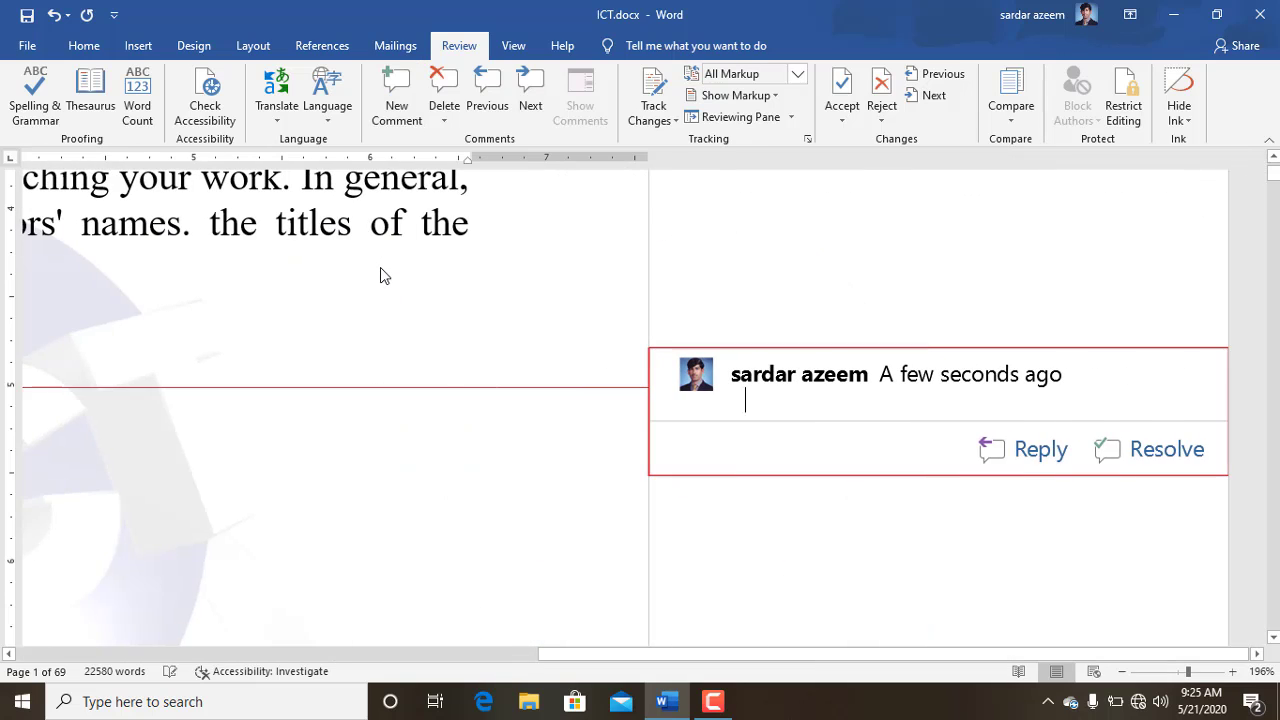
{"action": "type", "text": "Between"}
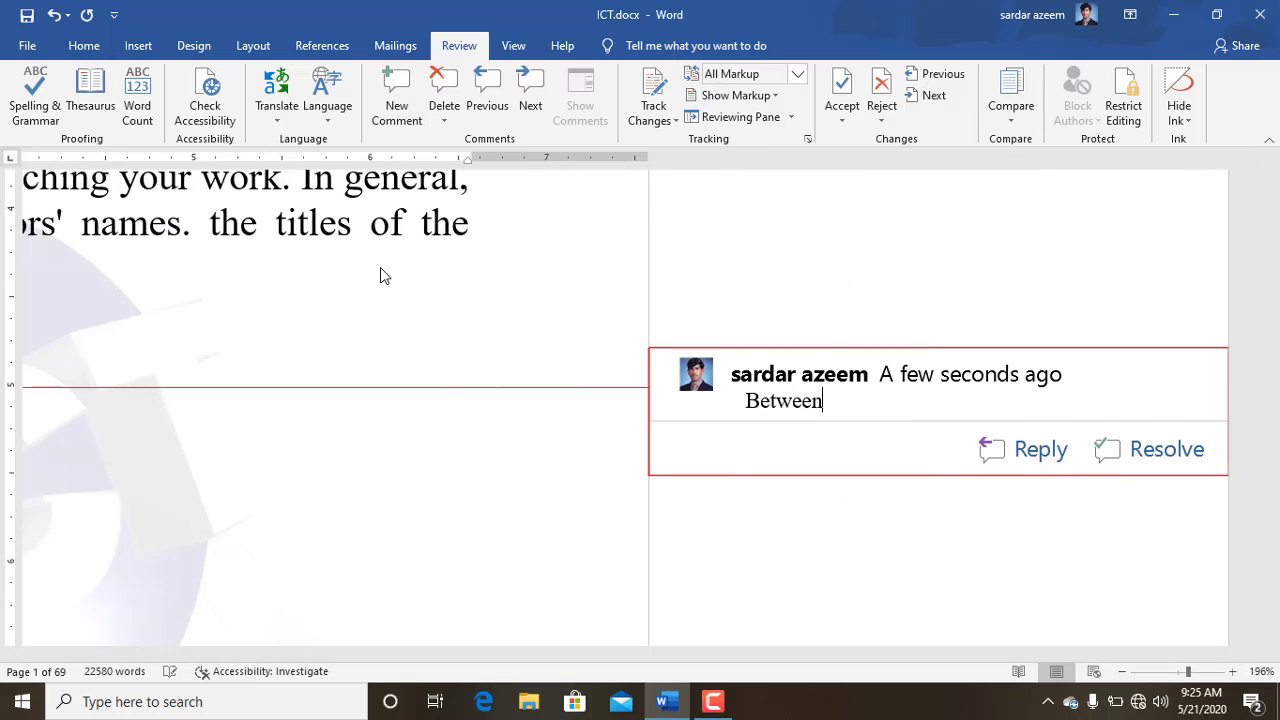
{"action": "left_click", "coordinate": [260, 510]}
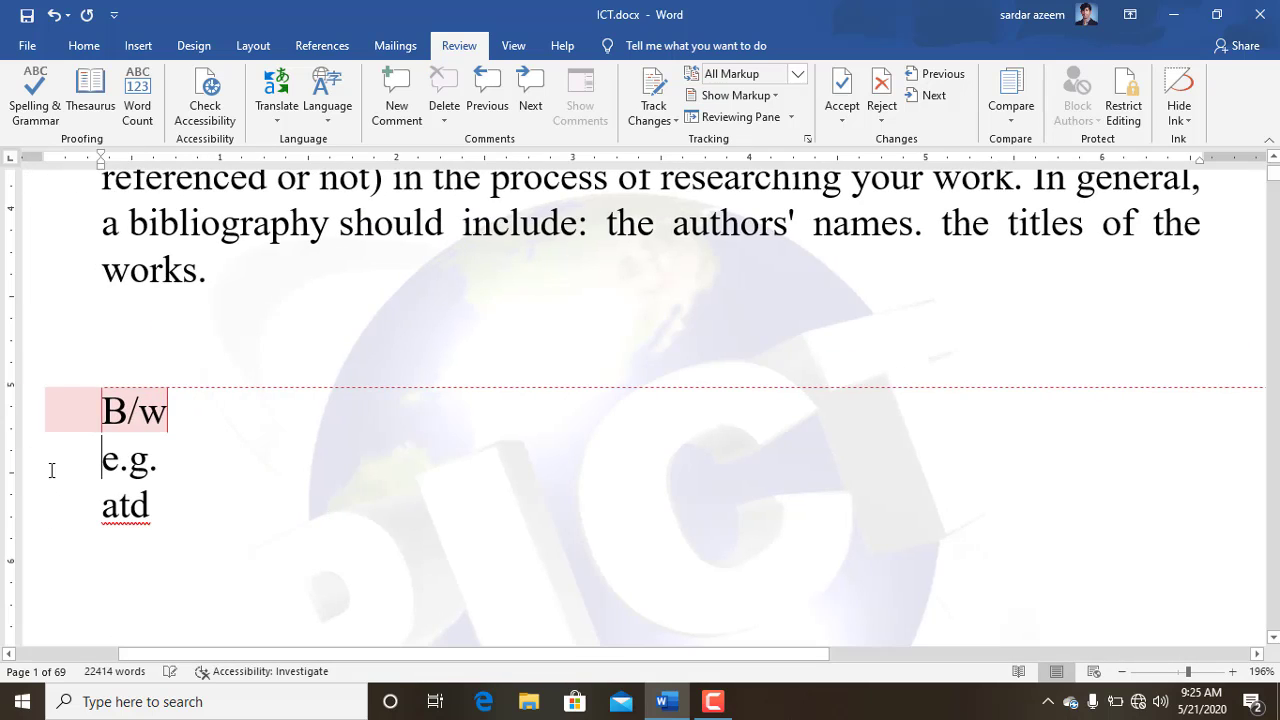
Step: Attach a comment reading "For Example" to the "e.g." line and return to the document text
{"action": "left_click_drag", "start_coordinate": [102, 450], "coordinate": [169, 457]}
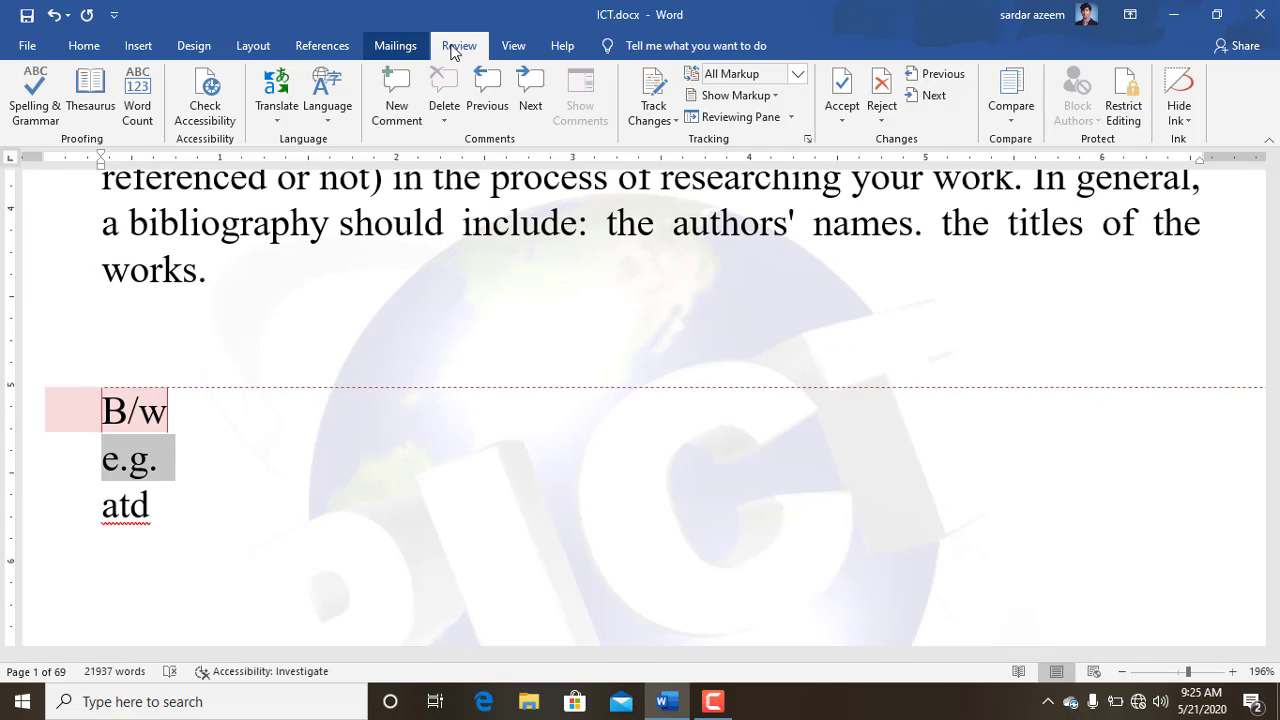
{"action": "left_click", "coordinate": [414, 88]}
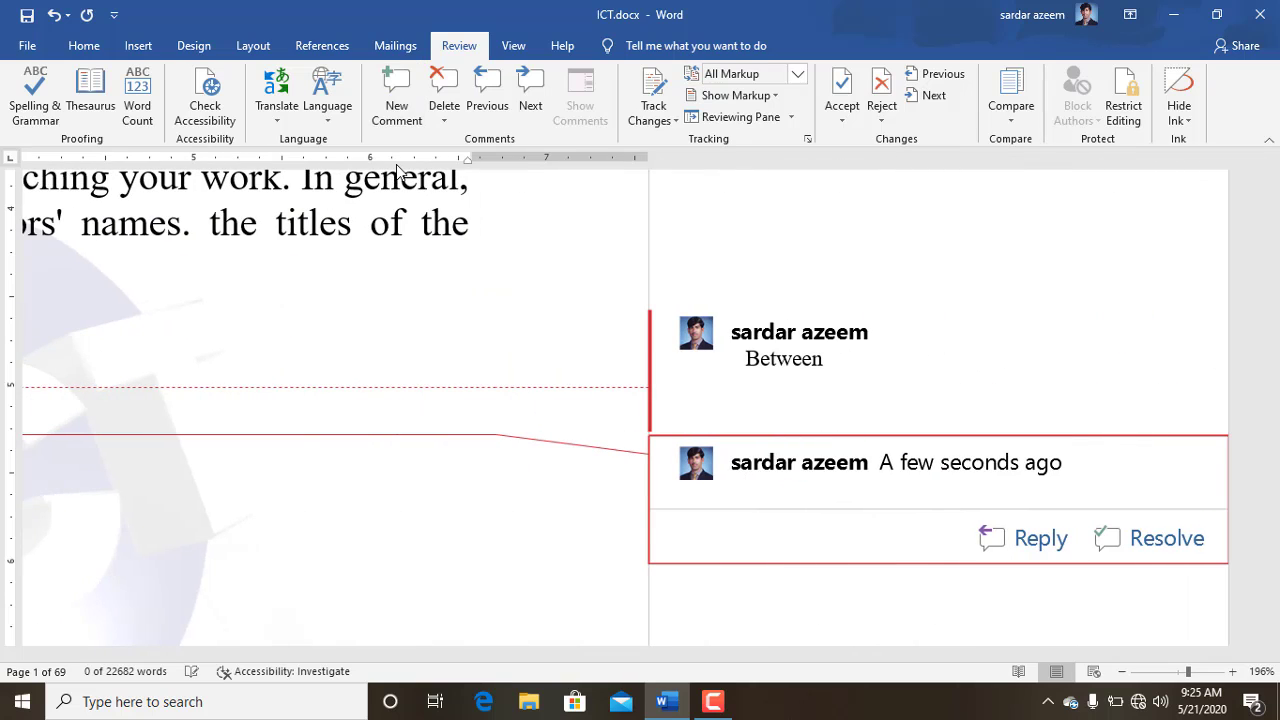
{"action": "type", "text": "For Ex"}
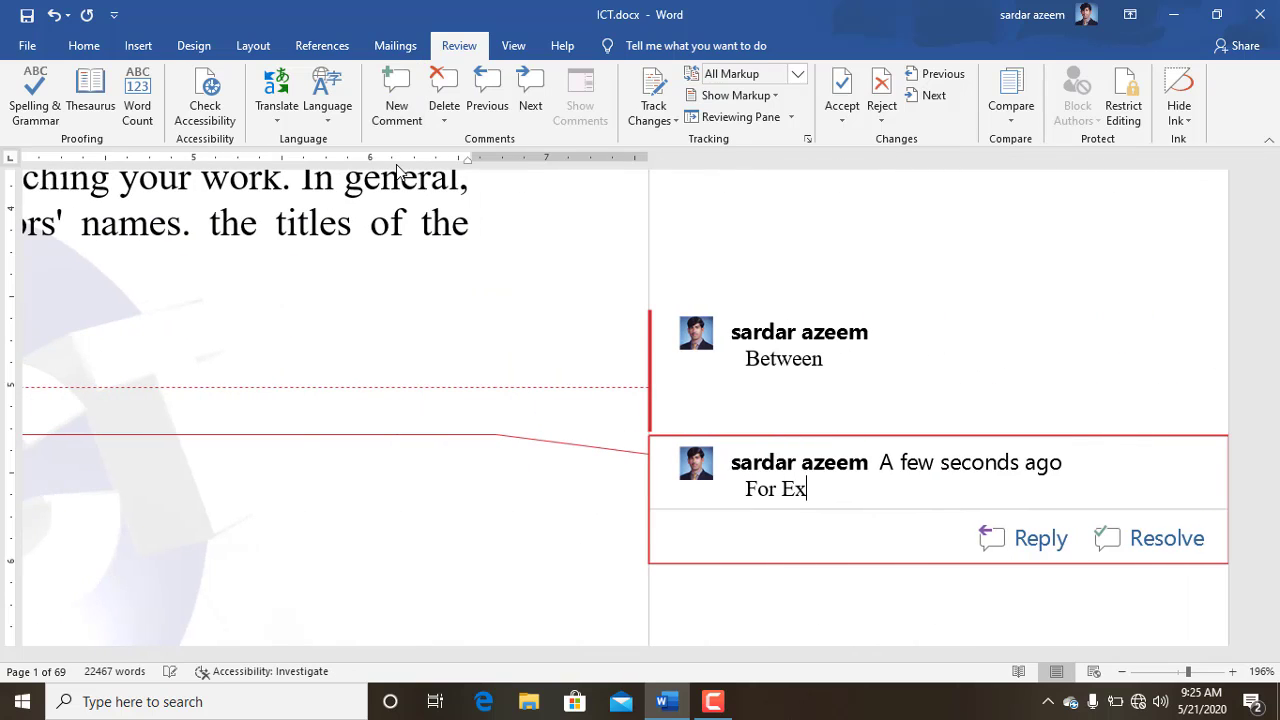
{"action": "type", "text": "ample"}
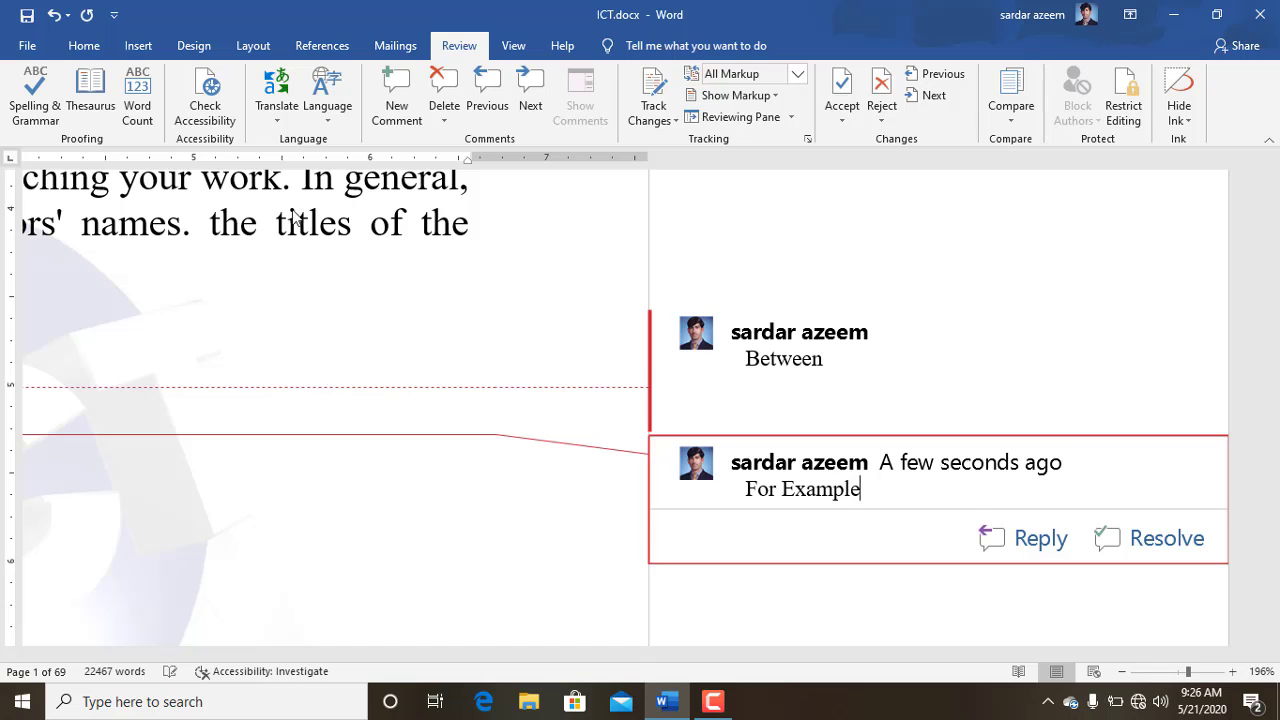
{"action": "left_click", "coordinate": [238, 489]}
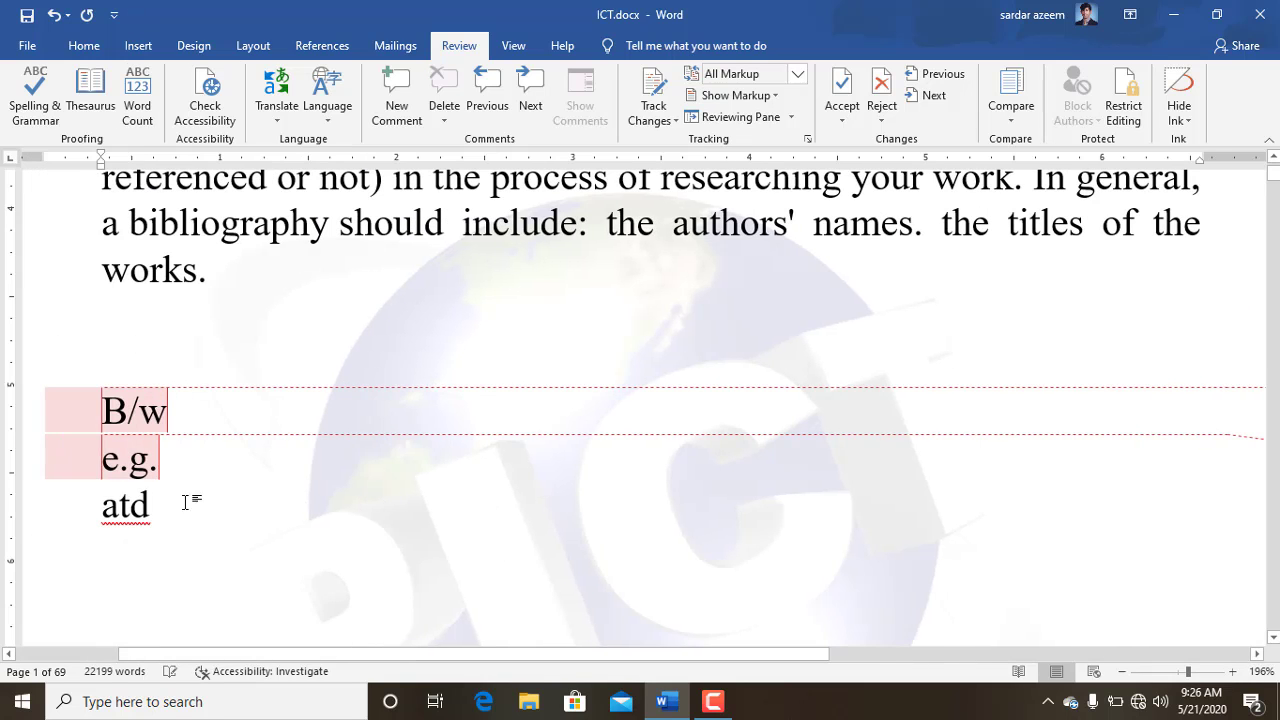
Step: Attach a comment reading "Abbottabad" to the "atd" line
{"action": "left_click_drag", "start_coordinate": [64, 508], "coordinate": [183, 520]}
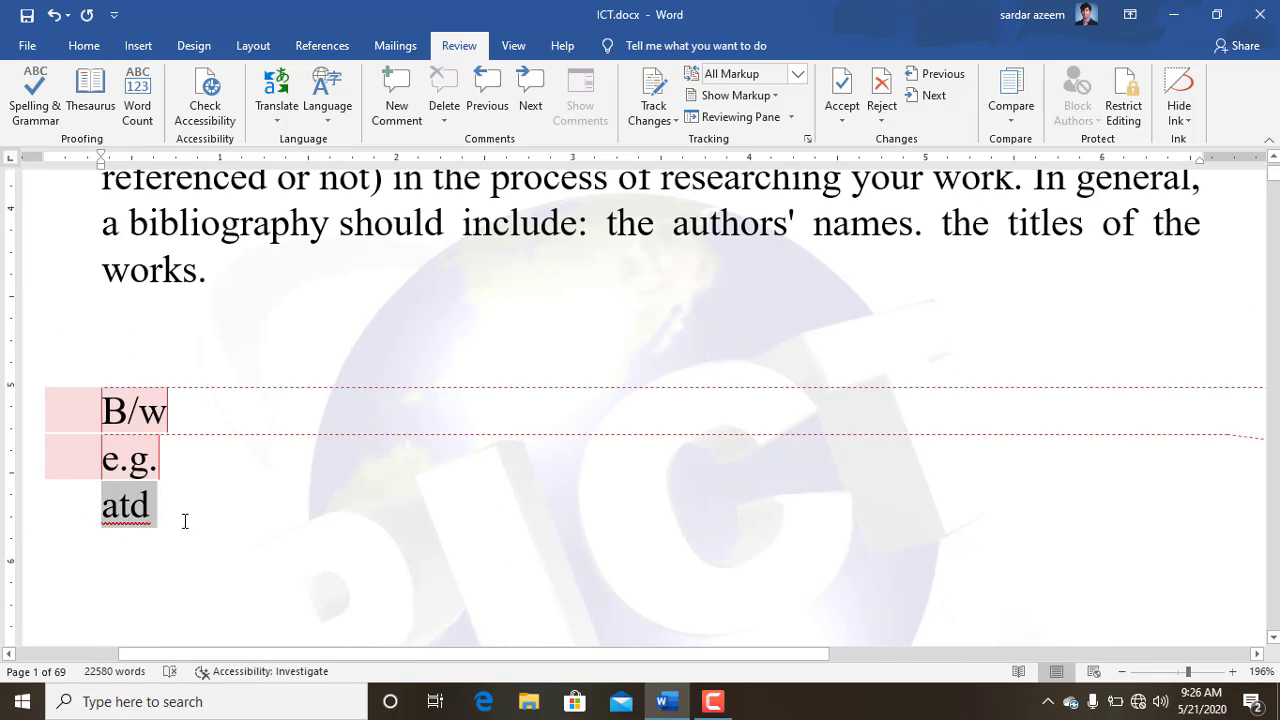
{"action": "left_click", "coordinate": [392, 85]}
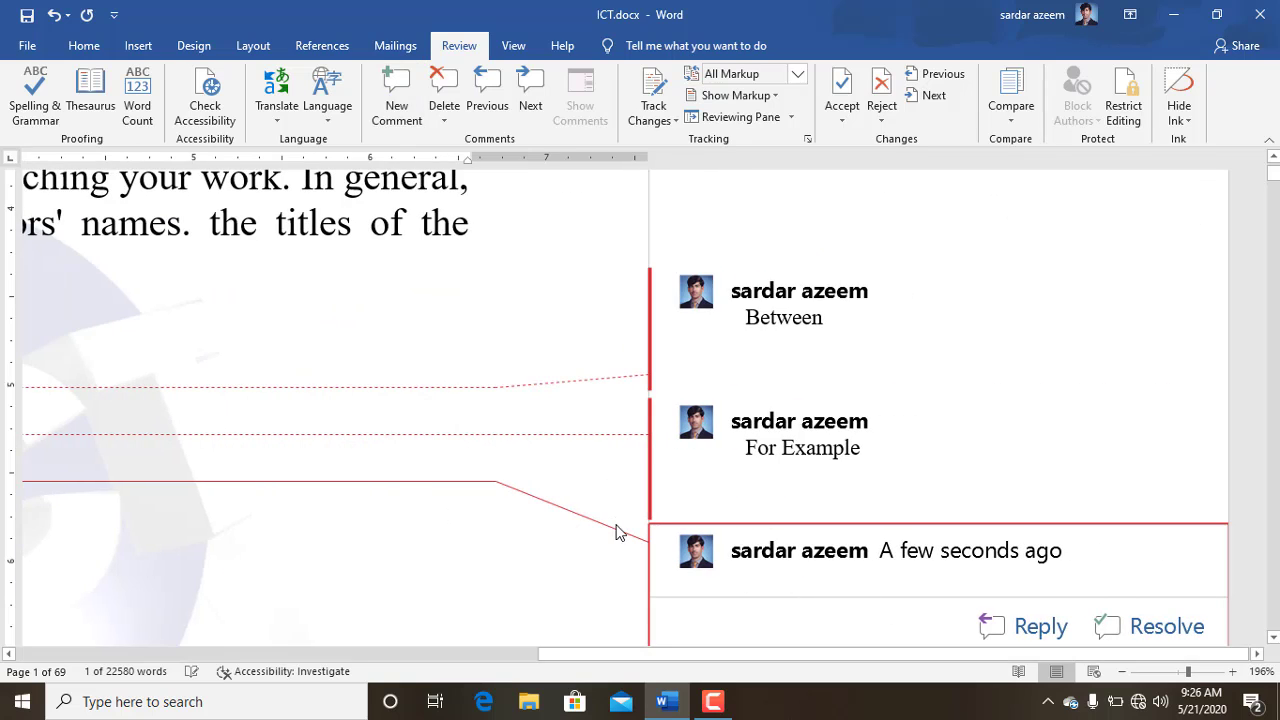
{"action": "type", "text": "Abbottabad"}
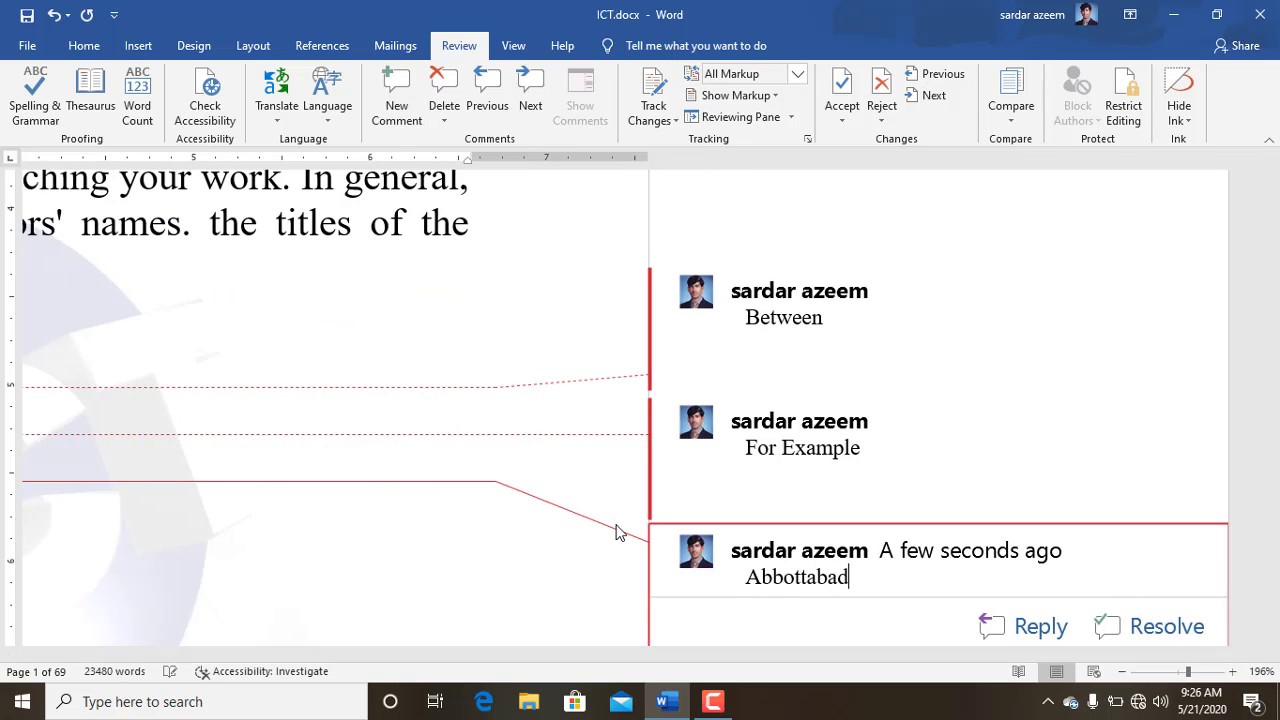
Step: Move forward and backward through the document's comments
{"action": "left_click", "coordinate": [530, 95]}
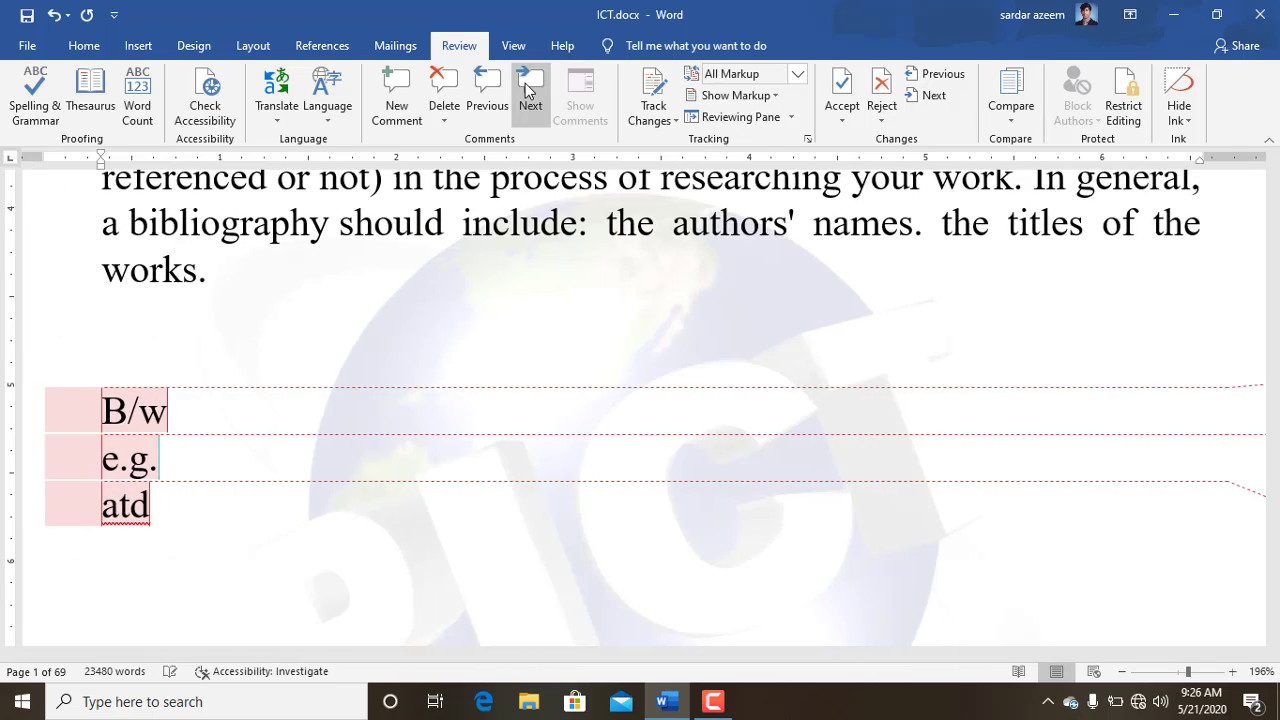
{"action": "left_click", "coordinate": [490, 95]}
{"action": "left_click", "coordinate": [490, 95]}
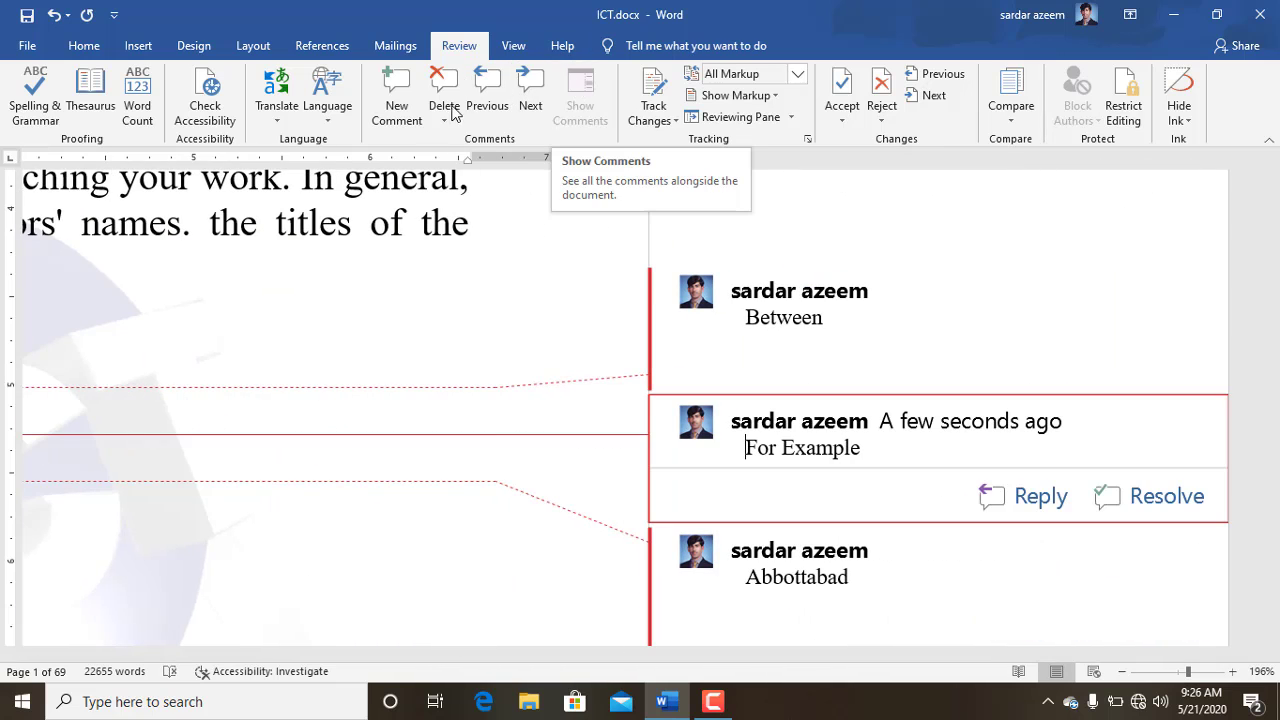
Step: Delete only the "Abbottabad" comment attached to the "atd" line
{"action": "double_click", "coordinate": [770, 577]}
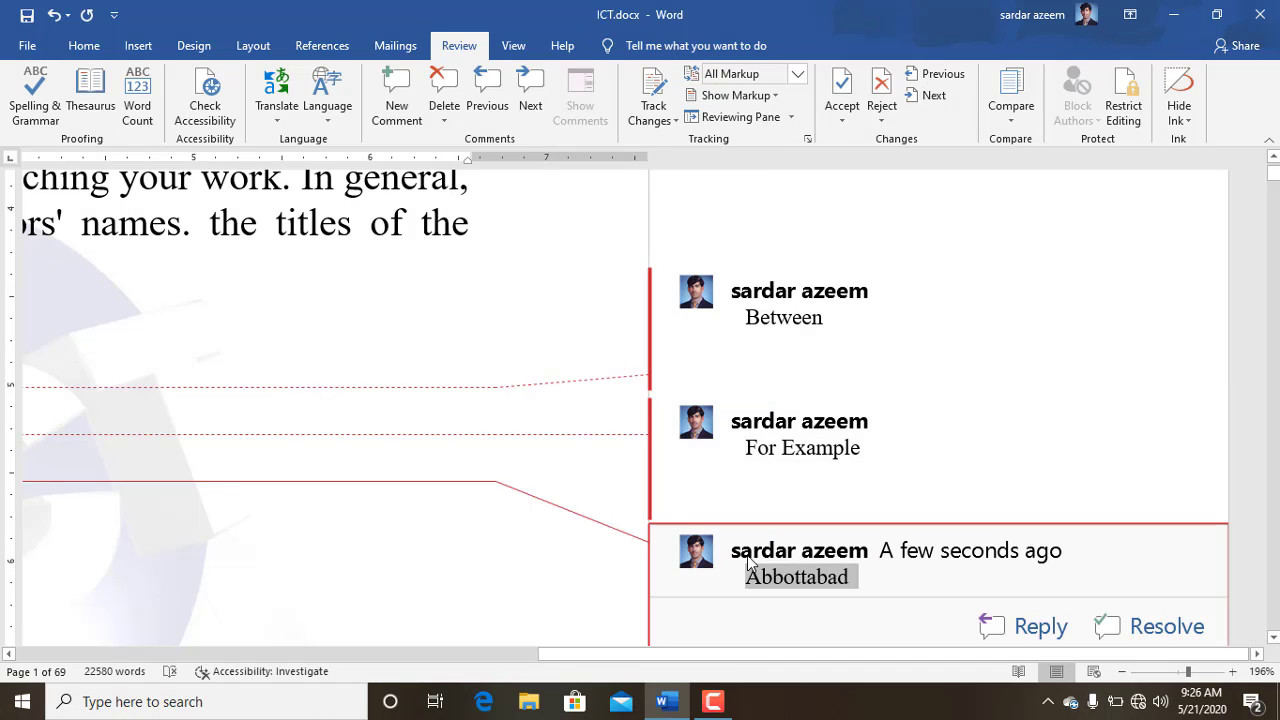
{"action": "left_click", "coordinate": [440, 121]}
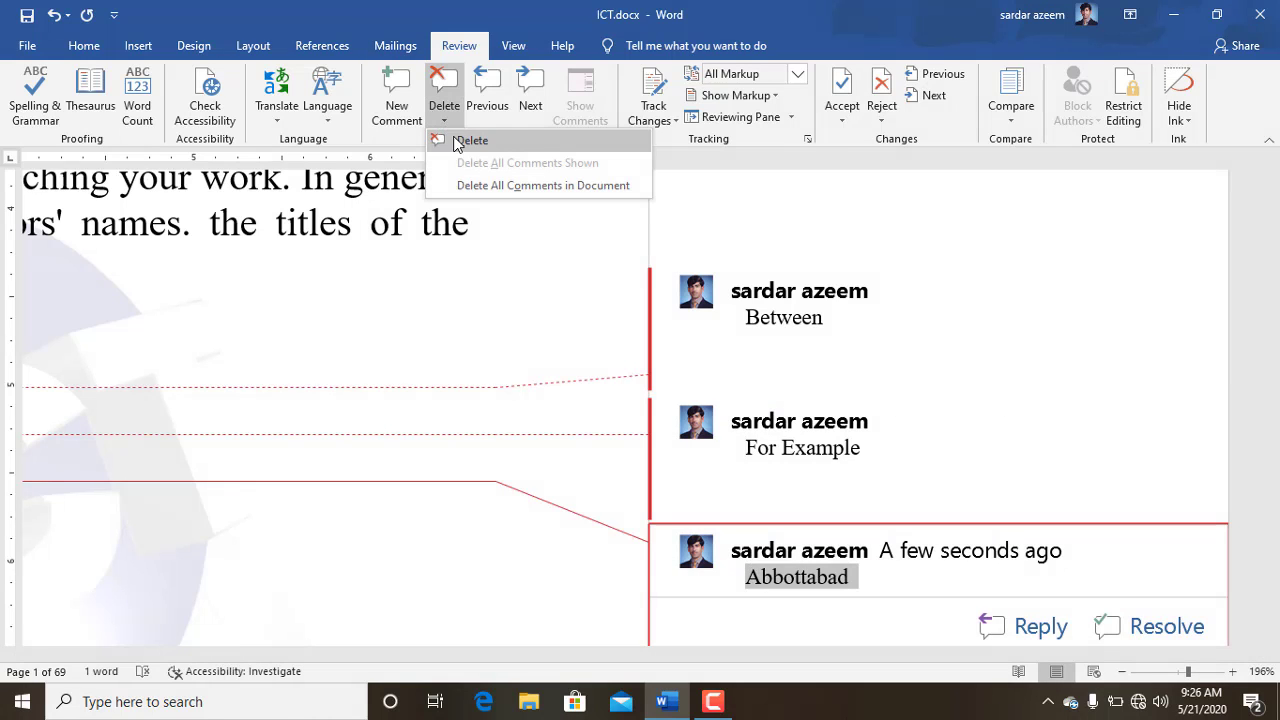
{"action": "left_click", "coordinate": [466, 141]}
{"action": "scroll", "coordinate": [783, 457], "scroll_direction": "left", "scroll_amount": 2}
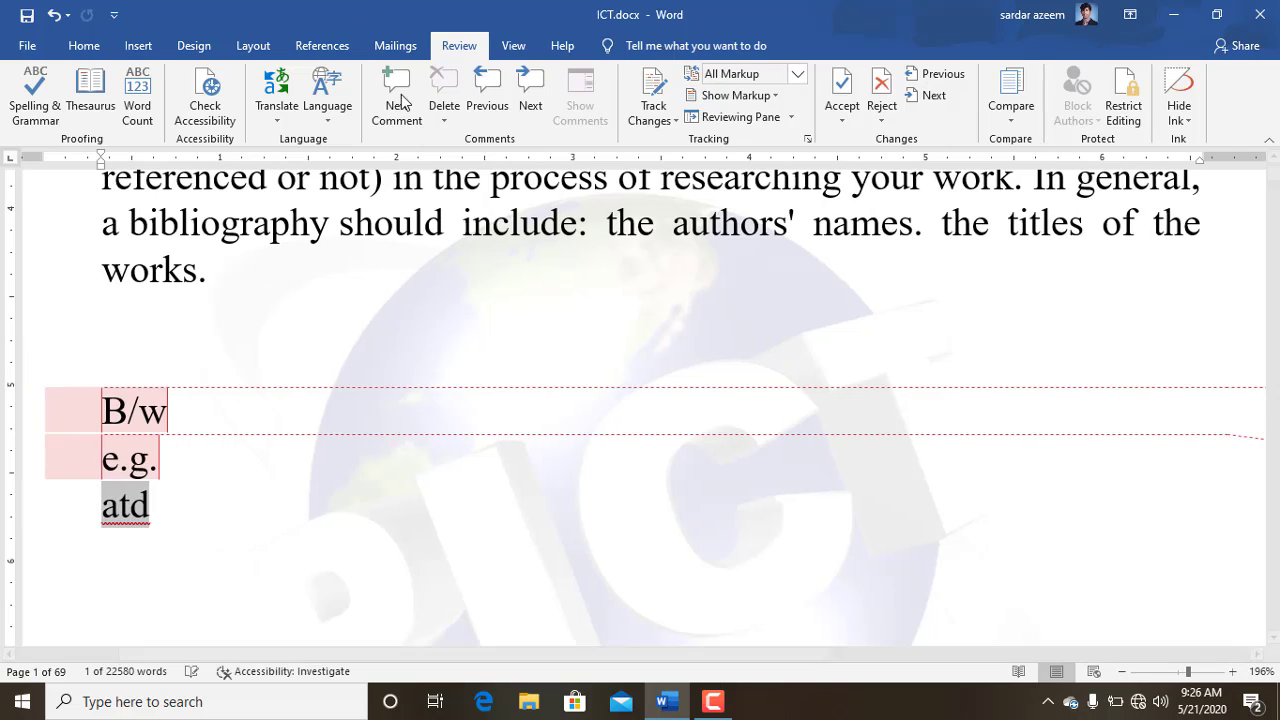
Step: Delete all remaining comments in the document at once
{"action": "left_click", "coordinate": [155, 459]}
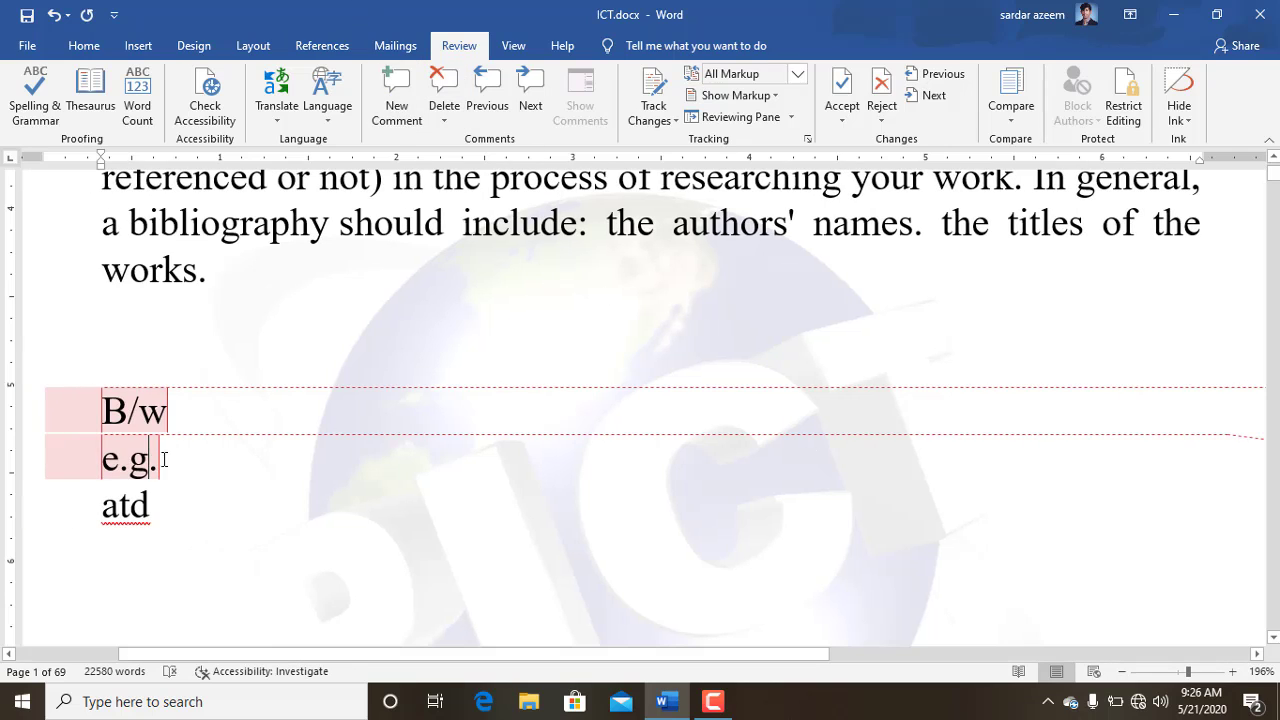
{"action": "left_click", "coordinate": [444, 119]}
{"action": "left_click", "coordinate": [462, 188]}
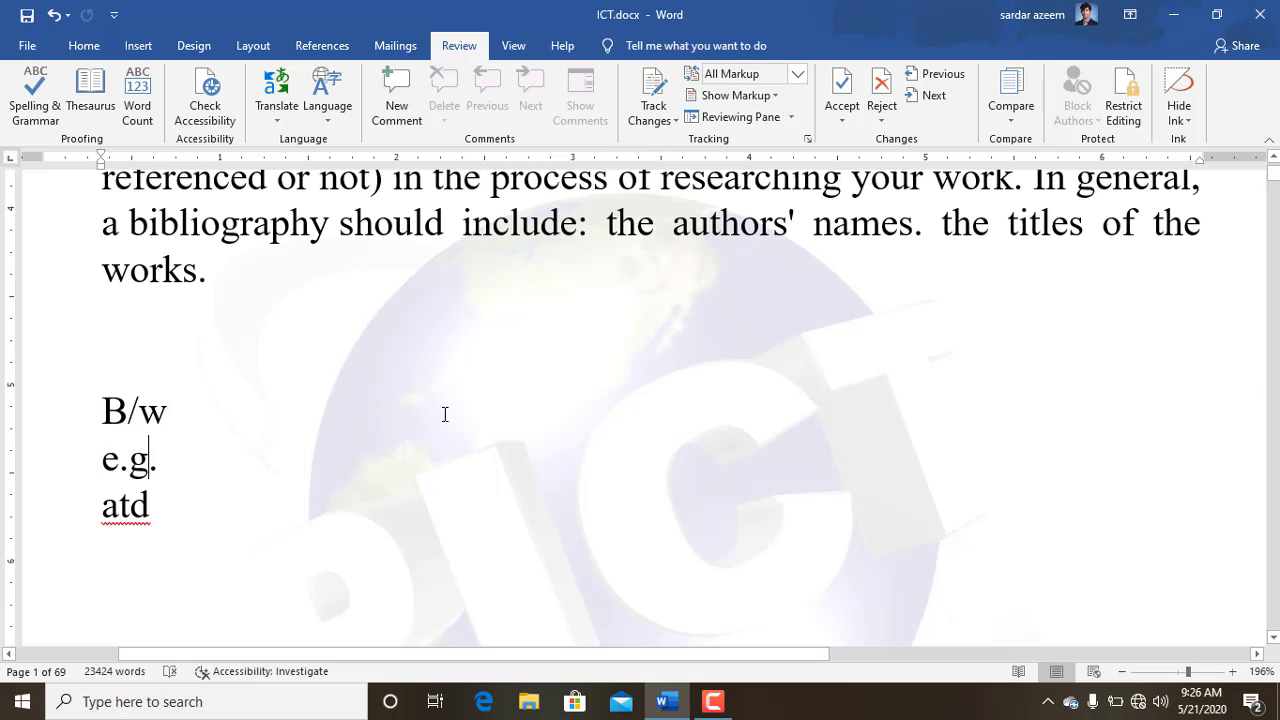
Step: Go to the Information Technology text and turn on Track Changes
{"action": "scroll", "coordinate": [450, 418], "scroll_direction": "up", "scroll_amount": 3}
{"action": "scroll", "coordinate": [452, 415], "scroll_direction": "down", "scroll_amount": 10}
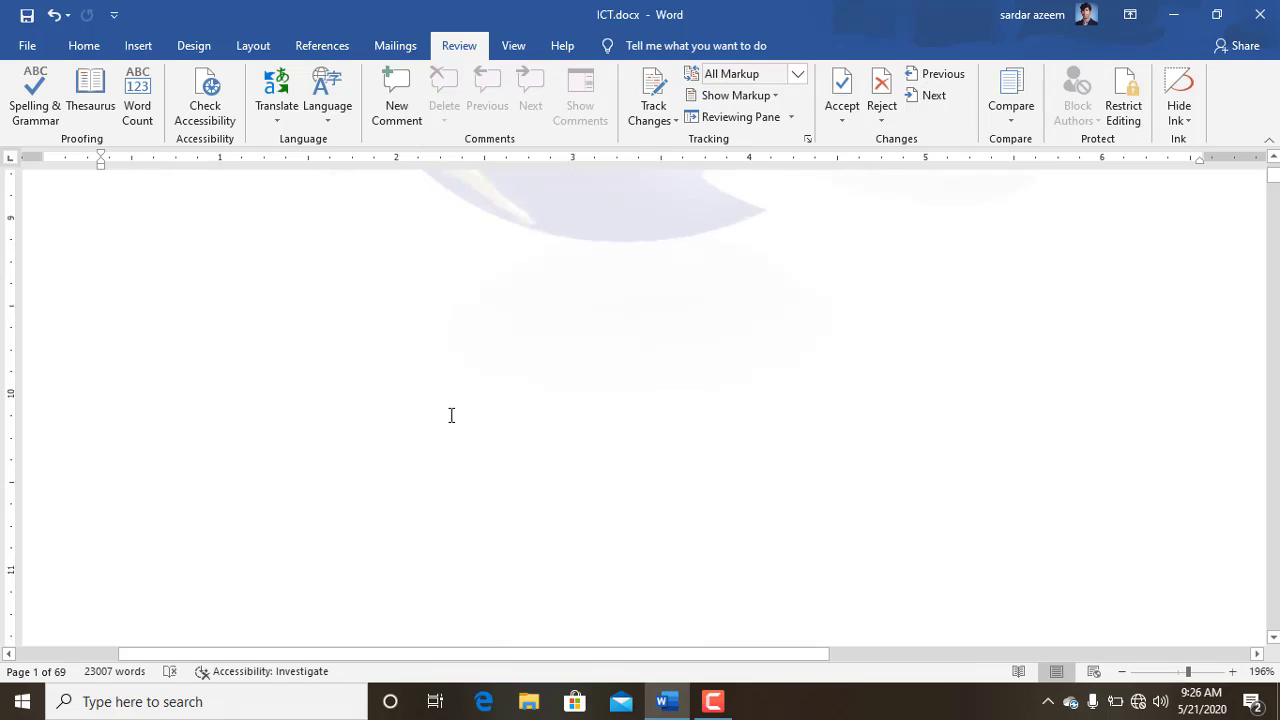
{"action": "scroll", "coordinate": [454, 415], "scroll_direction": "down", "scroll_amount": 10}
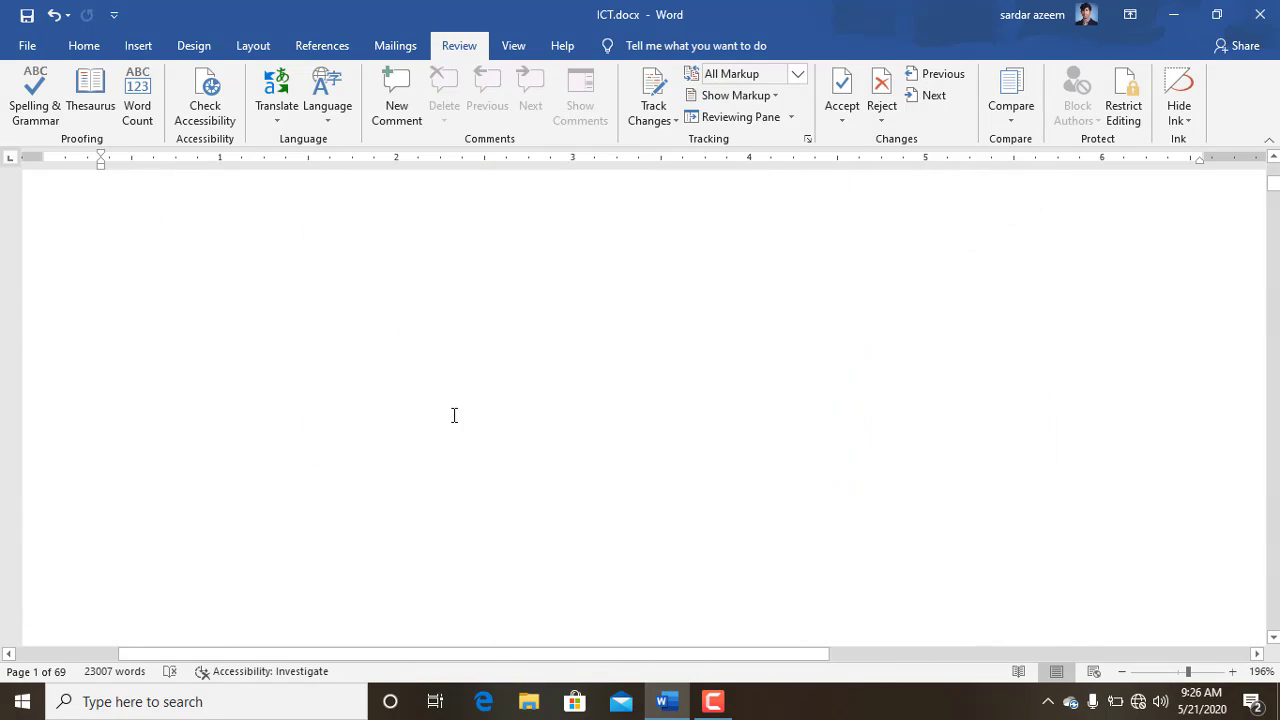
{"action": "scroll", "coordinate": [454, 417], "scroll_direction": "down", "scroll_amount": 6}
{"action": "scroll", "coordinate": [454, 417], "scroll_direction": "up", "scroll_amount": 2}
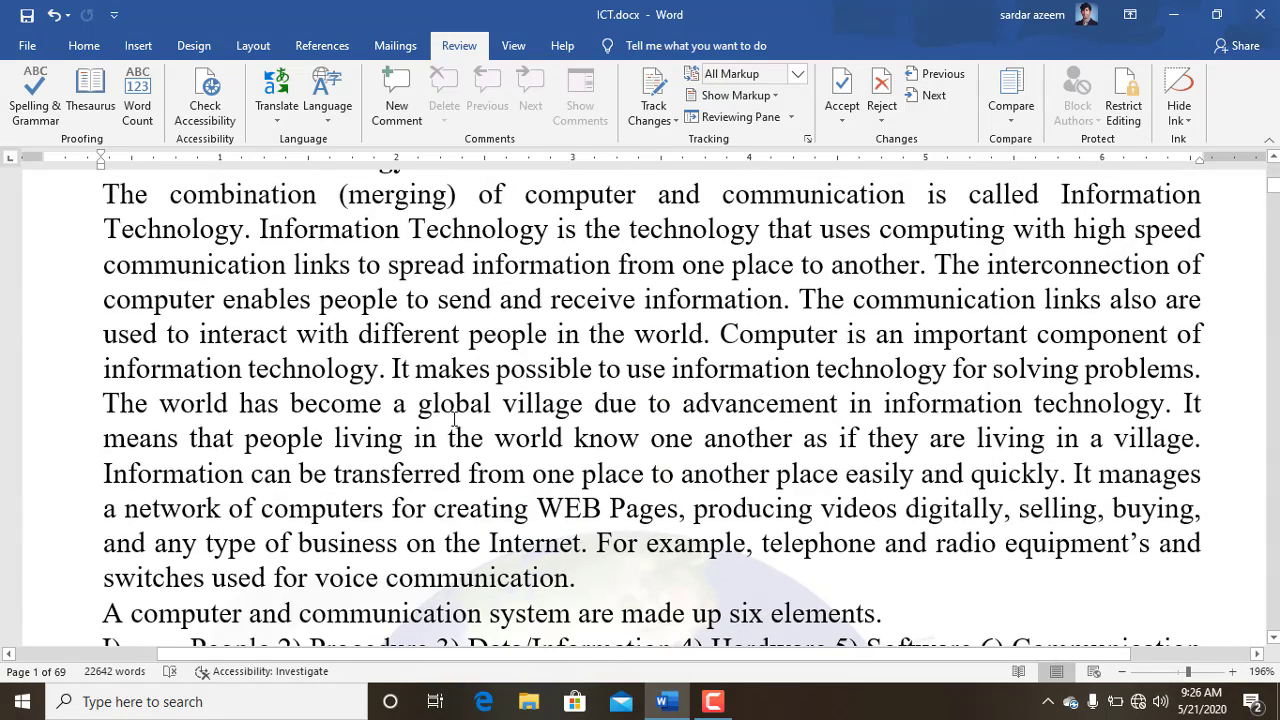
{"action": "left_click", "coordinate": [53, 15]}
{"action": "left_click", "coordinate": [666, 119]}
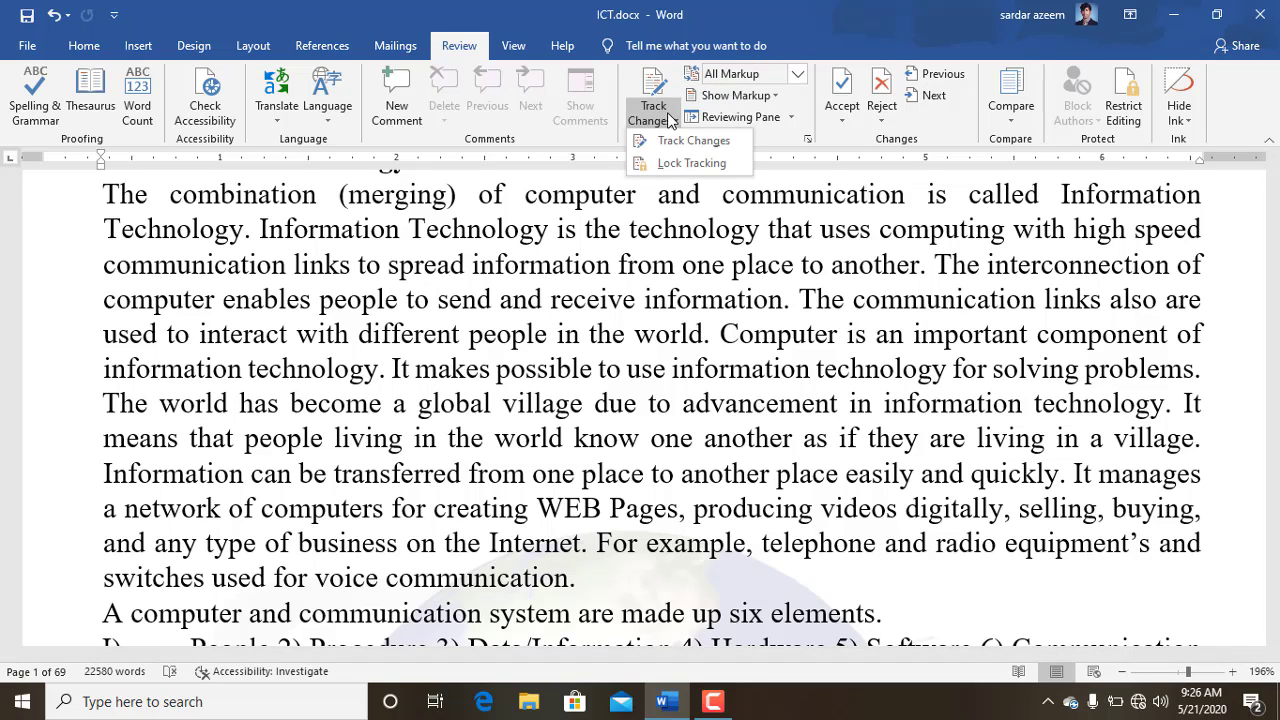
{"action": "left_click", "coordinate": [661, 146]}
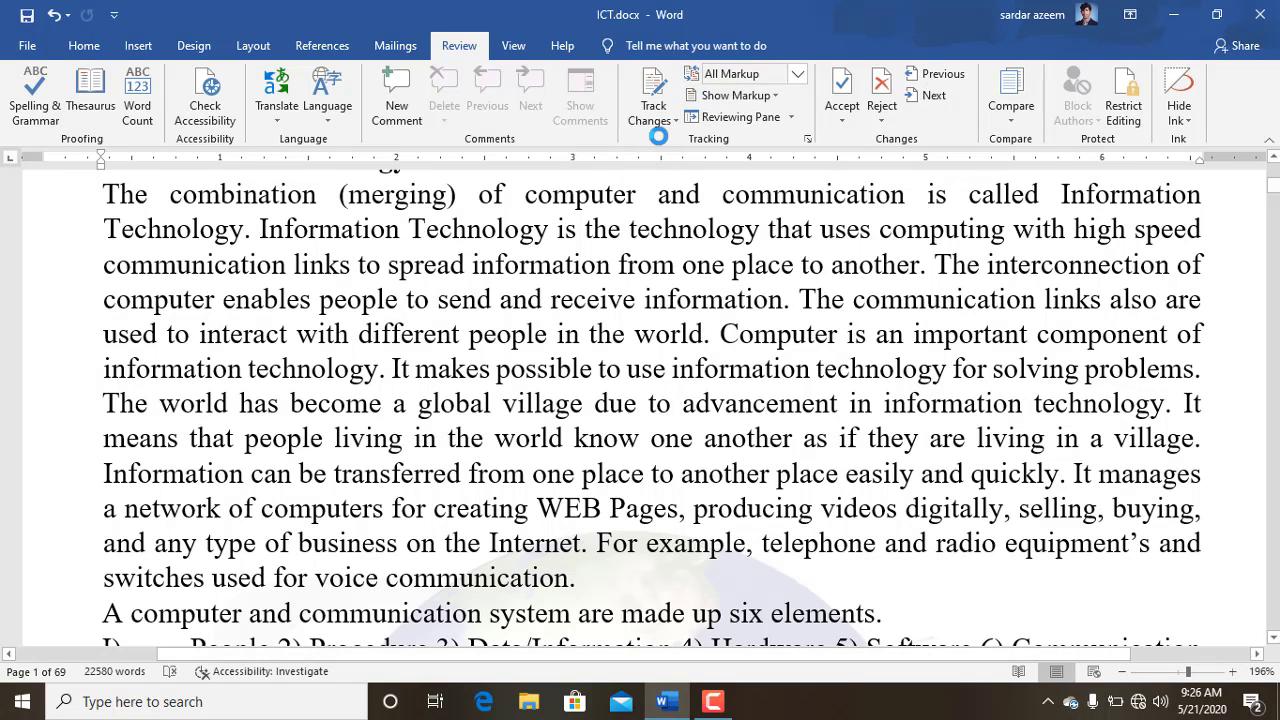
Step: Delete the passage from "A computer and communication system" through "Friend." as a tracked change
{"action": "left_click", "coordinate": [560, 385]}
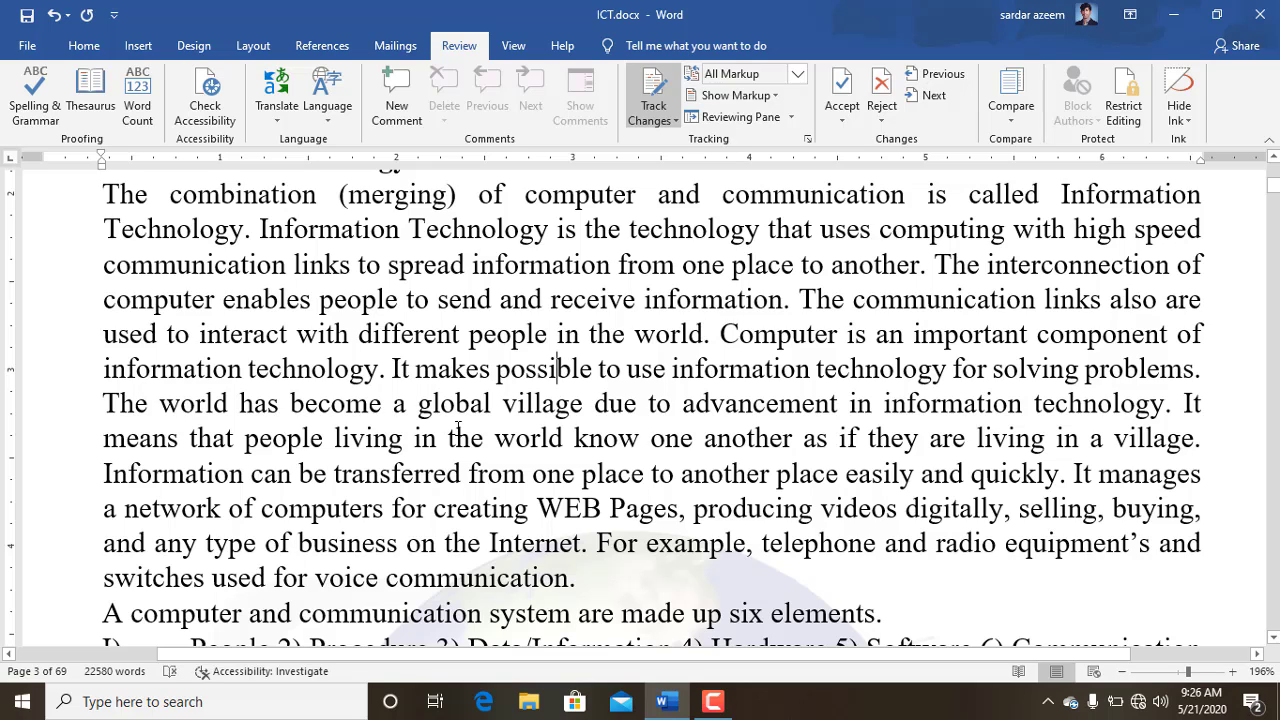
{"action": "scroll", "coordinate": [272, 363], "scroll_direction": "down", "scroll_amount": 3}
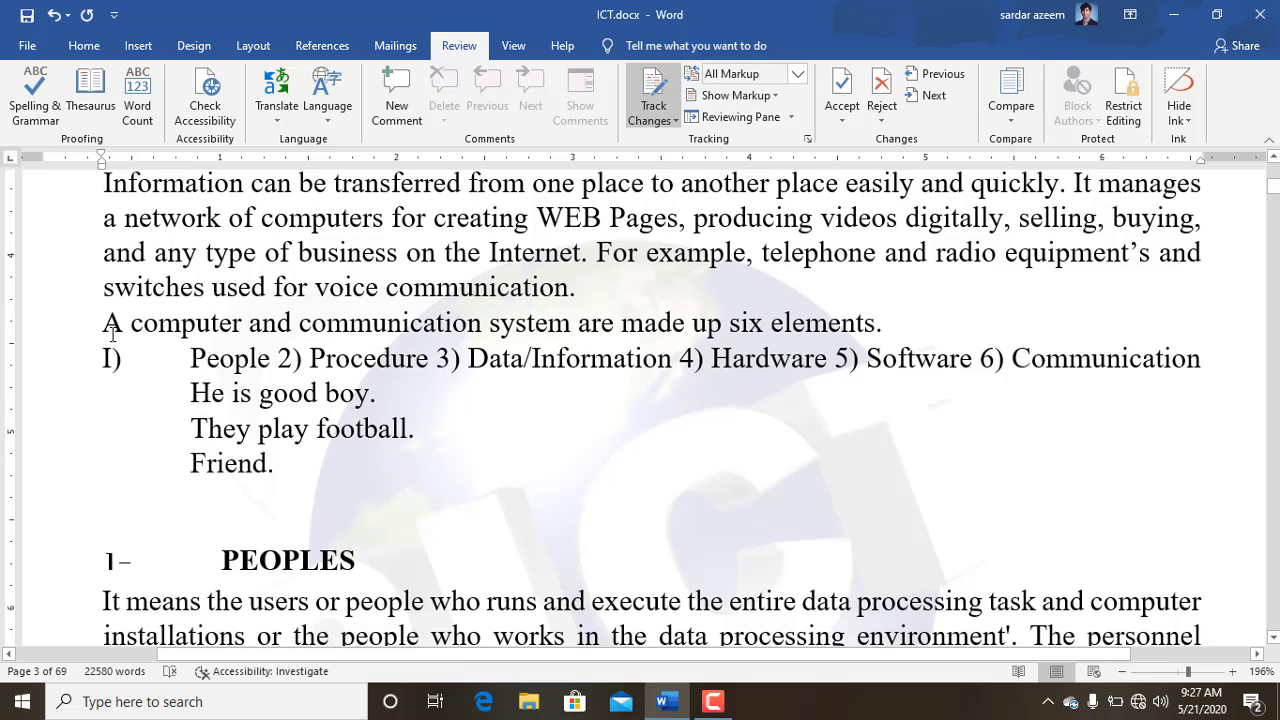
{"action": "left_click_drag", "start_coordinate": [100, 316], "coordinate": [393, 468]}
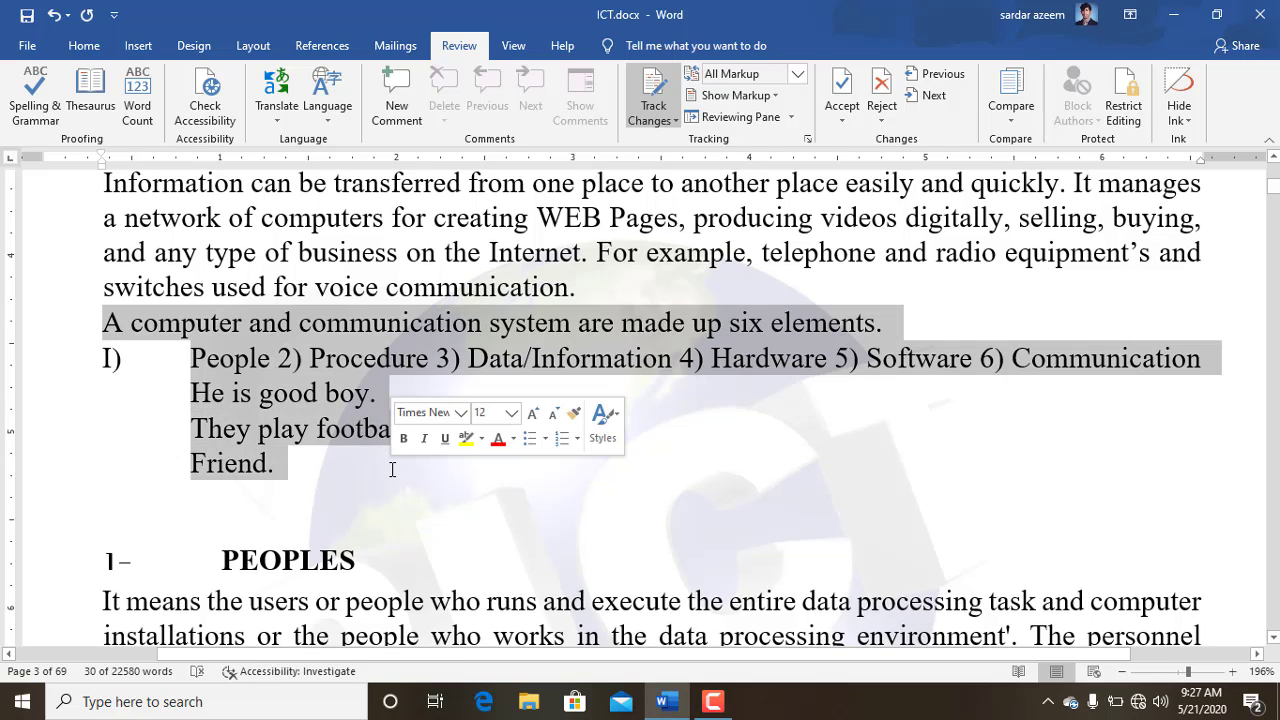
{"action": "key", "text": "Delete"}
Step: Insert "Guysd asdhaskjd aisjhdkjas dashdkjashdkjhaskjdhksajhdkjashkjdhaskj" at the end of the DATA paragraph, then return to the tracked deletion
{"action": "scroll", "coordinate": [403, 531], "scroll_direction": "down", "scroll_amount": 4}
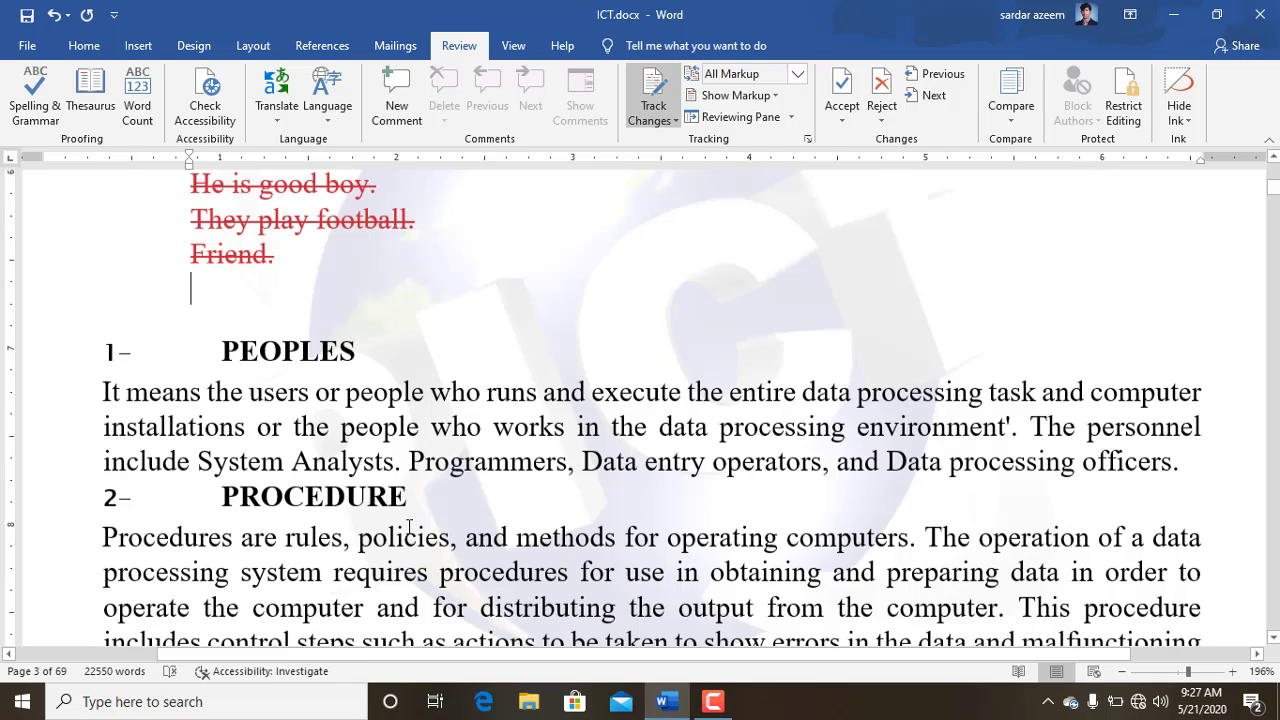
{"action": "left_click", "coordinate": [323, 497]}
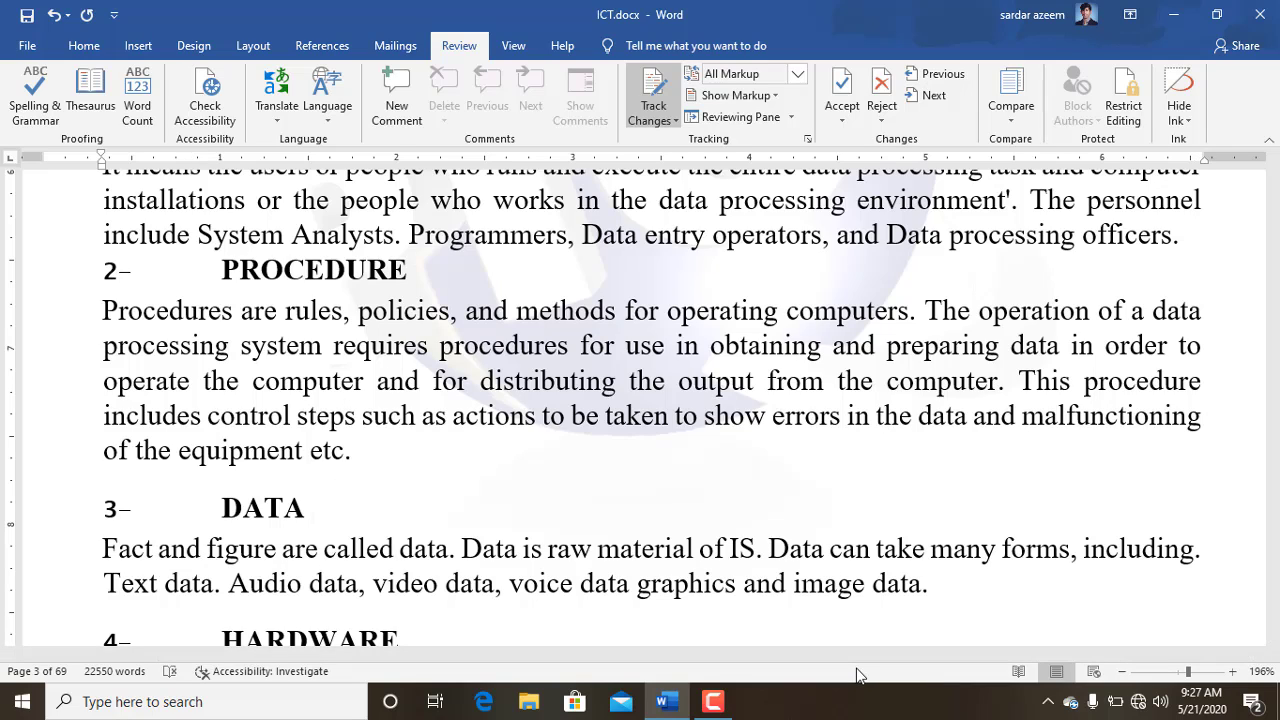
{"action": "left_click", "coordinate": [1010, 607]}
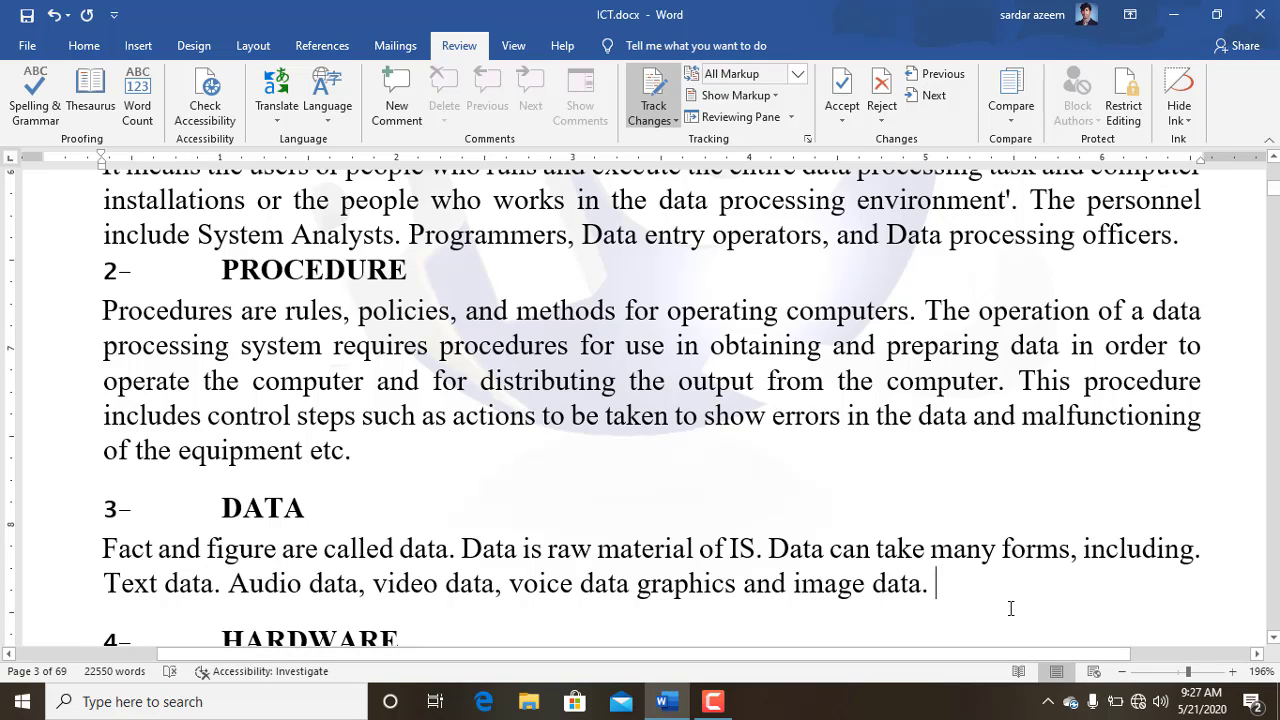
{"action": "type", "text": "ge data. Guysd asdhaskjd aisjhdkjas dashdkjashdkjhaskjdhksajhdkjashkjdhaskj"}
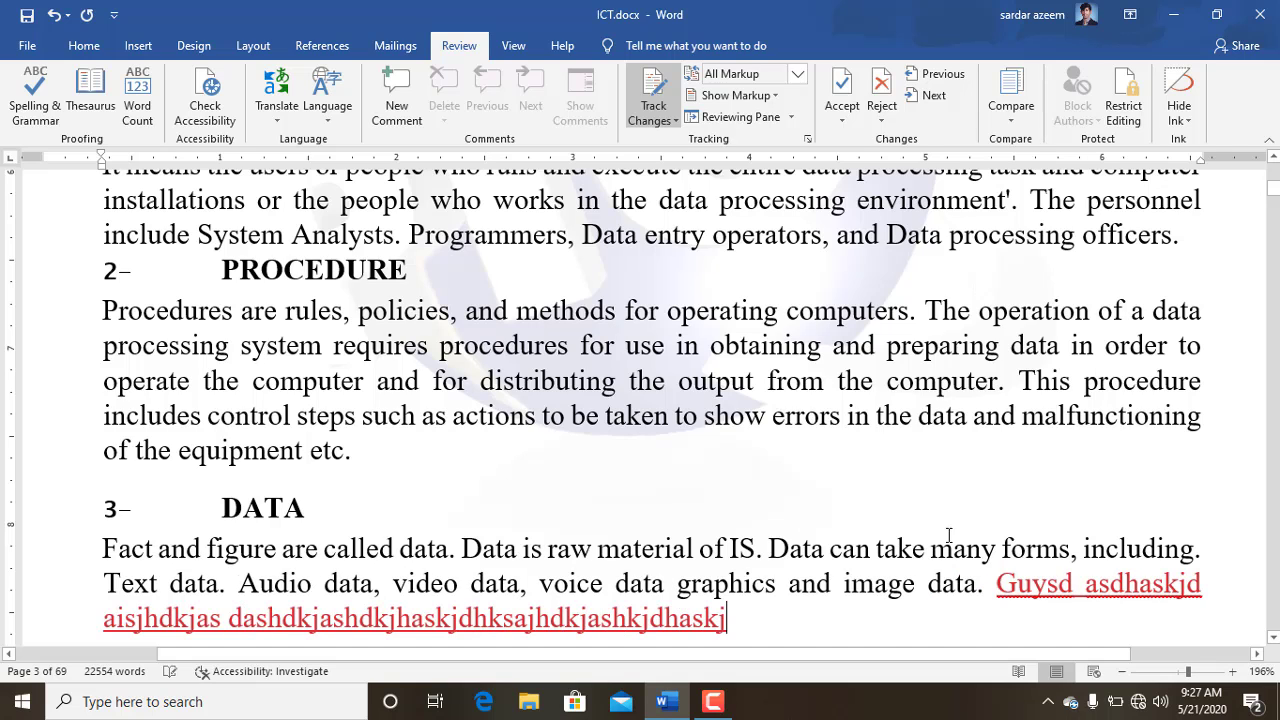
{"action": "scroll", "coordinate": [490, 409], "scroll_direction": "up", "scroll_amount": 6}
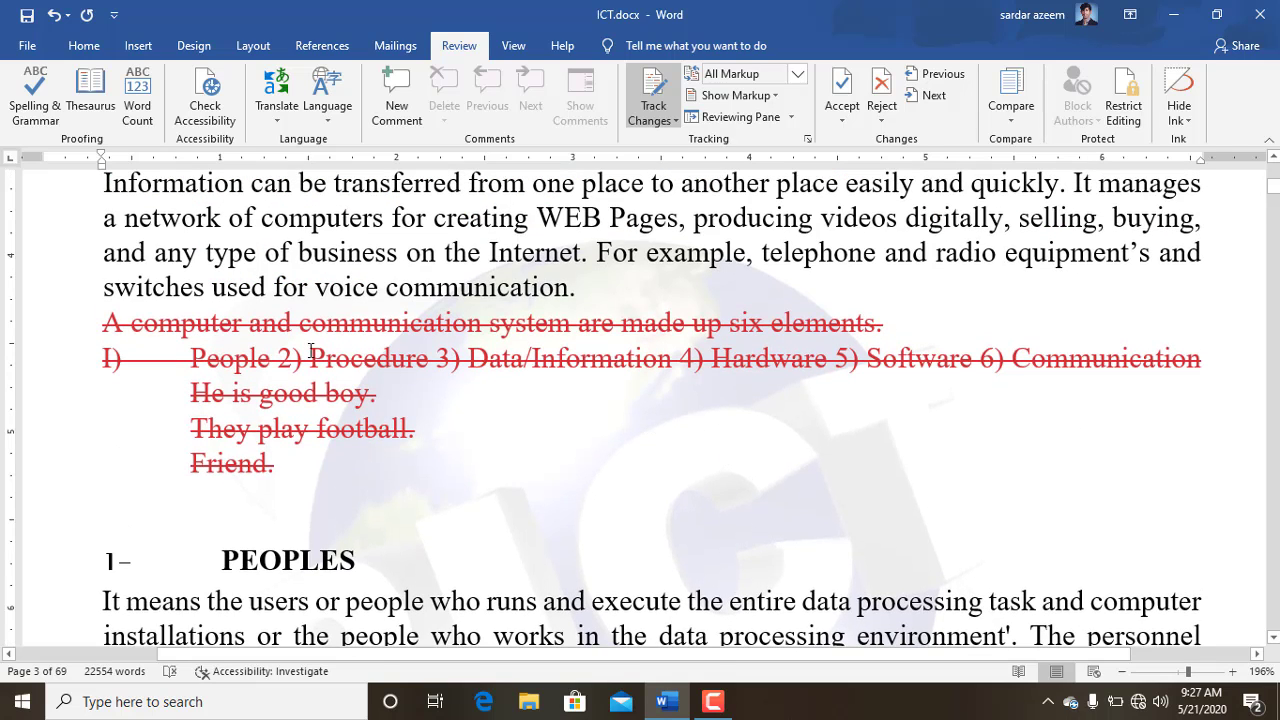
Step: Examine the tracked deletion and insertion in the text and in the Revisions list, then close the list
{"action": "mouse_move", "coordinate": [311, 350]}
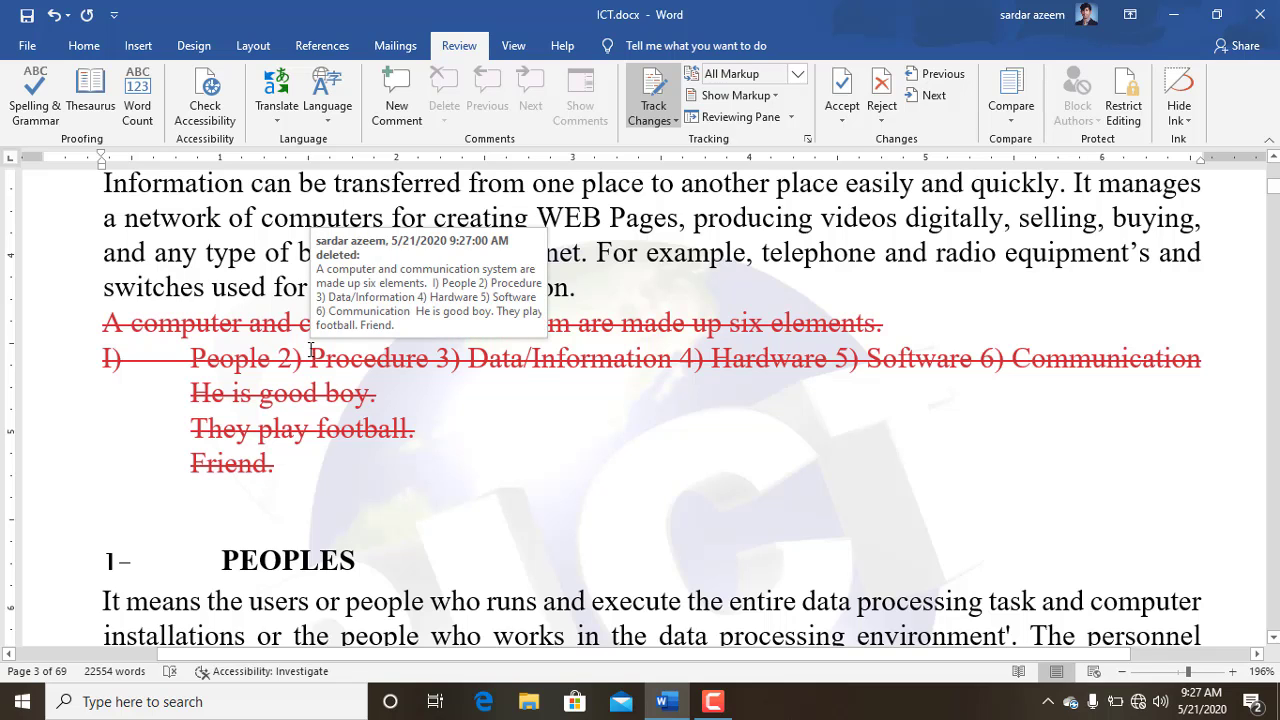
{"action": "scroll", "coordinate": [429, 414], "scroll_direction": "down", "scroll_amount": 6}
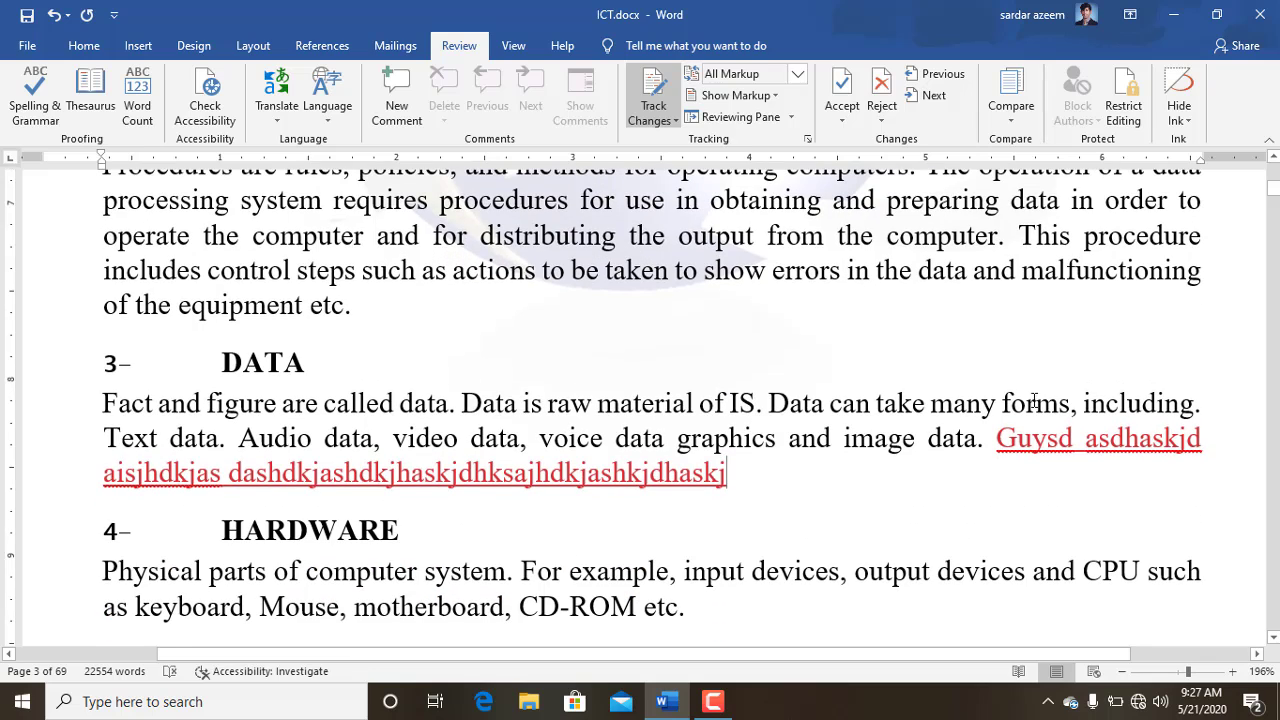
{"action": "mouse_move", "coordinate": [1035, 438]}
{"action": "left_click", "coordinate": [740, 117]}
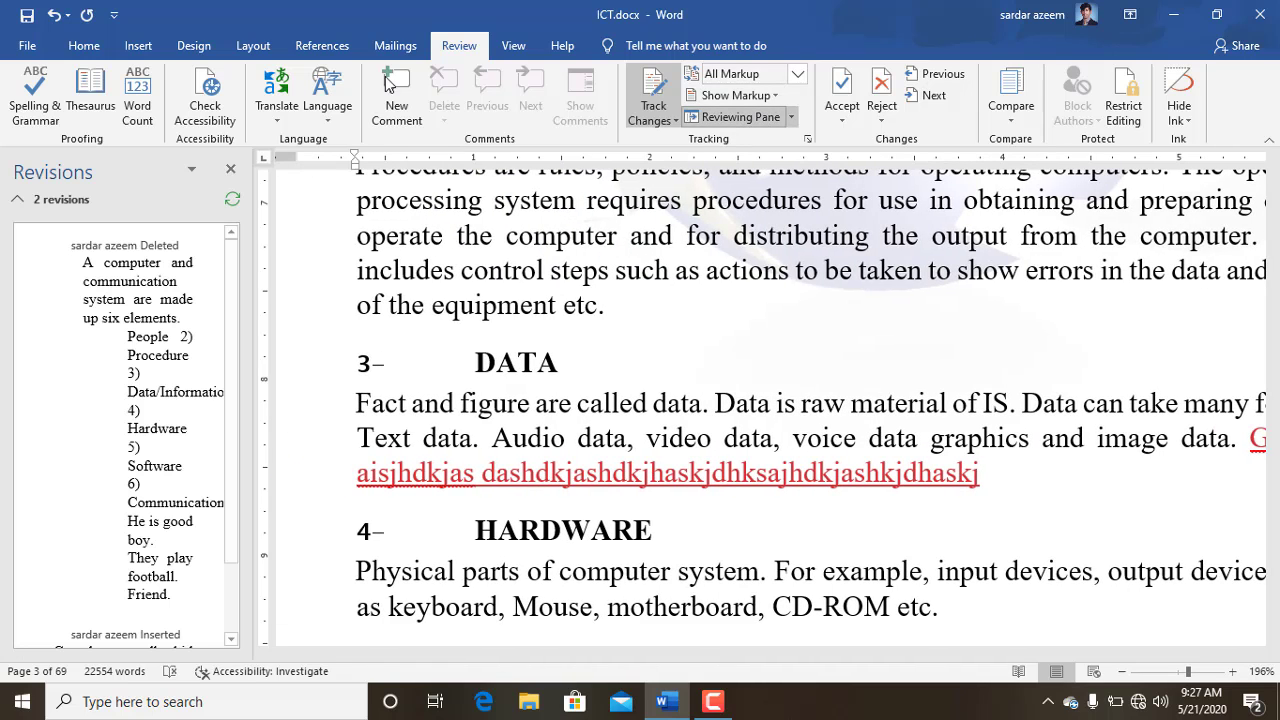
{"action": "scroll", "coordinate": [133, 376], "scroll_direction": "down", "scroll_amount": 2}
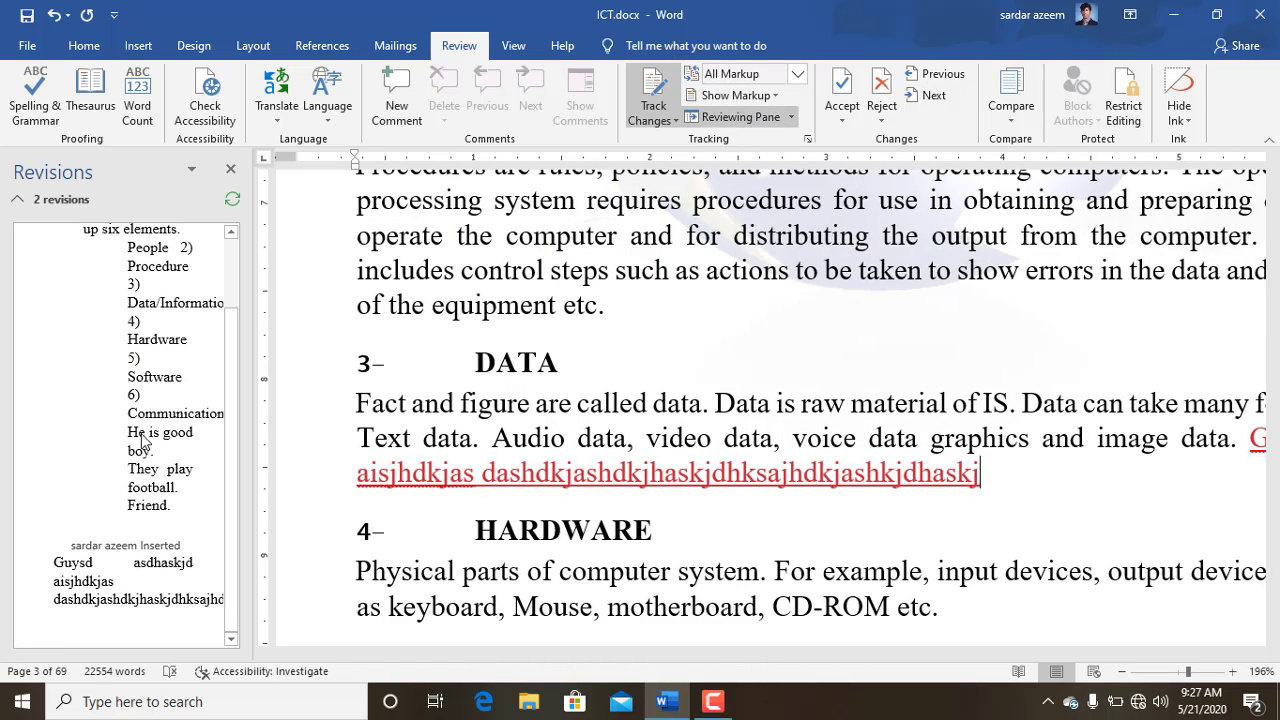
{"action": "scroll", "coordinate": [130, 385], "scroll_direction": "up", "scroll_amount": 3}
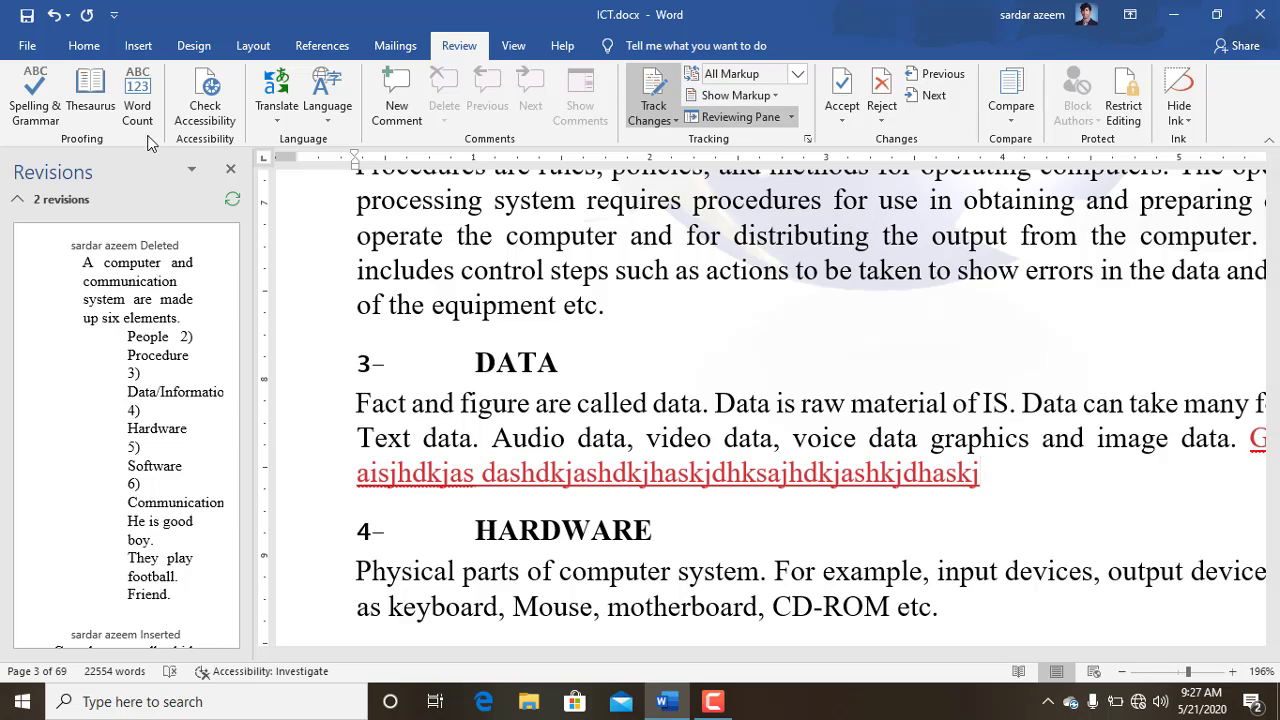
{"action": "left_click", "coordinate": [230, 168]}
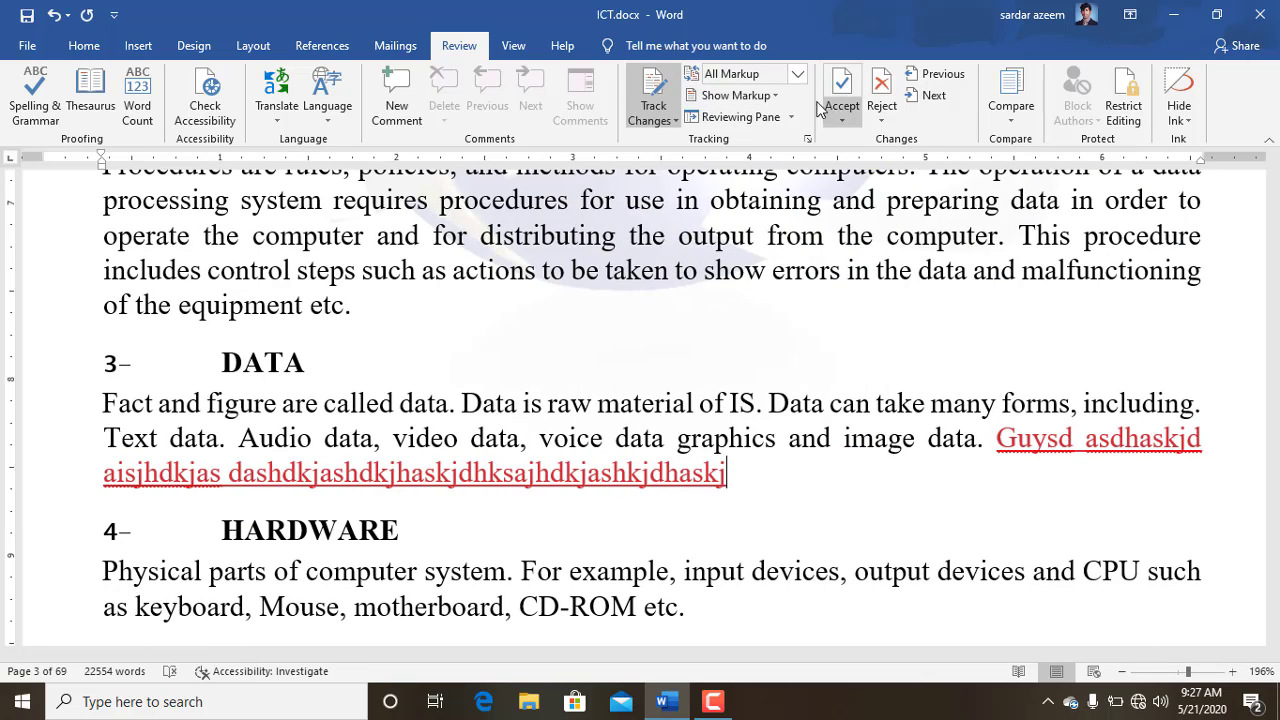
Step: Display revisions in balloons, then switch back to showing only comments and formatting in balloons
{"action": "left_click", "coordinate": [765, 96]}
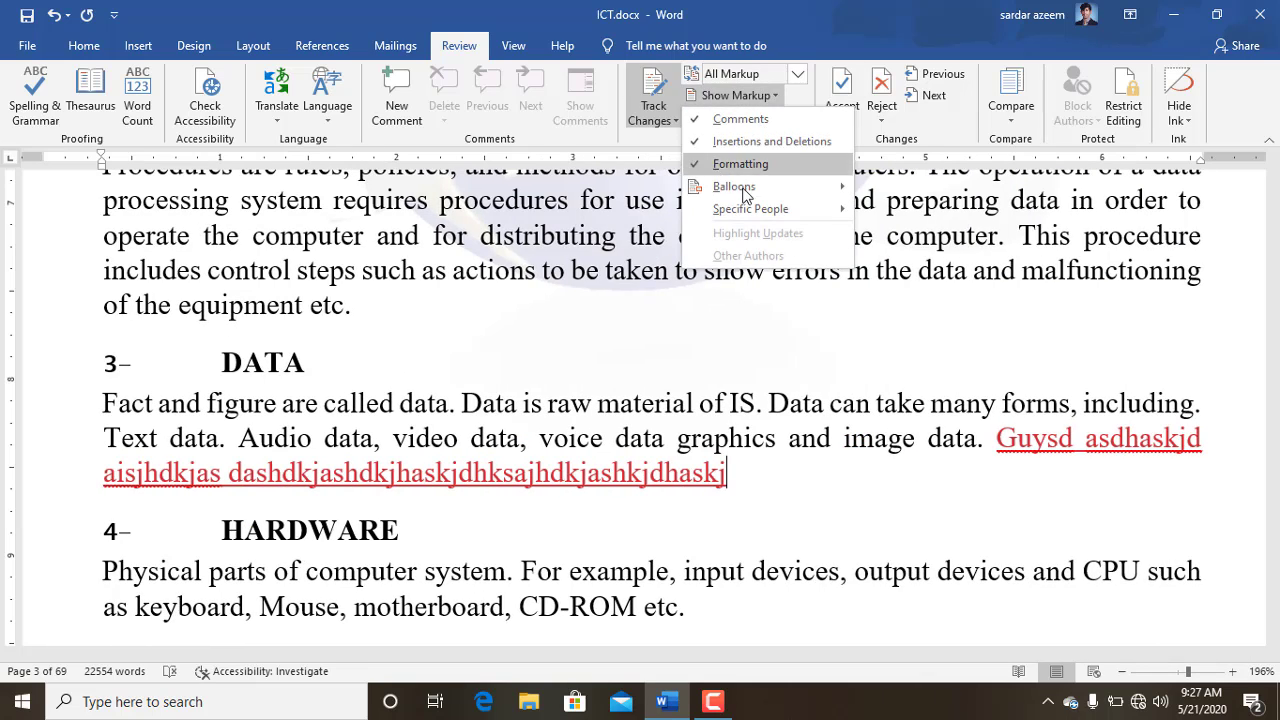
{"action": "mouse_move", "coordinate": [740, 190]}
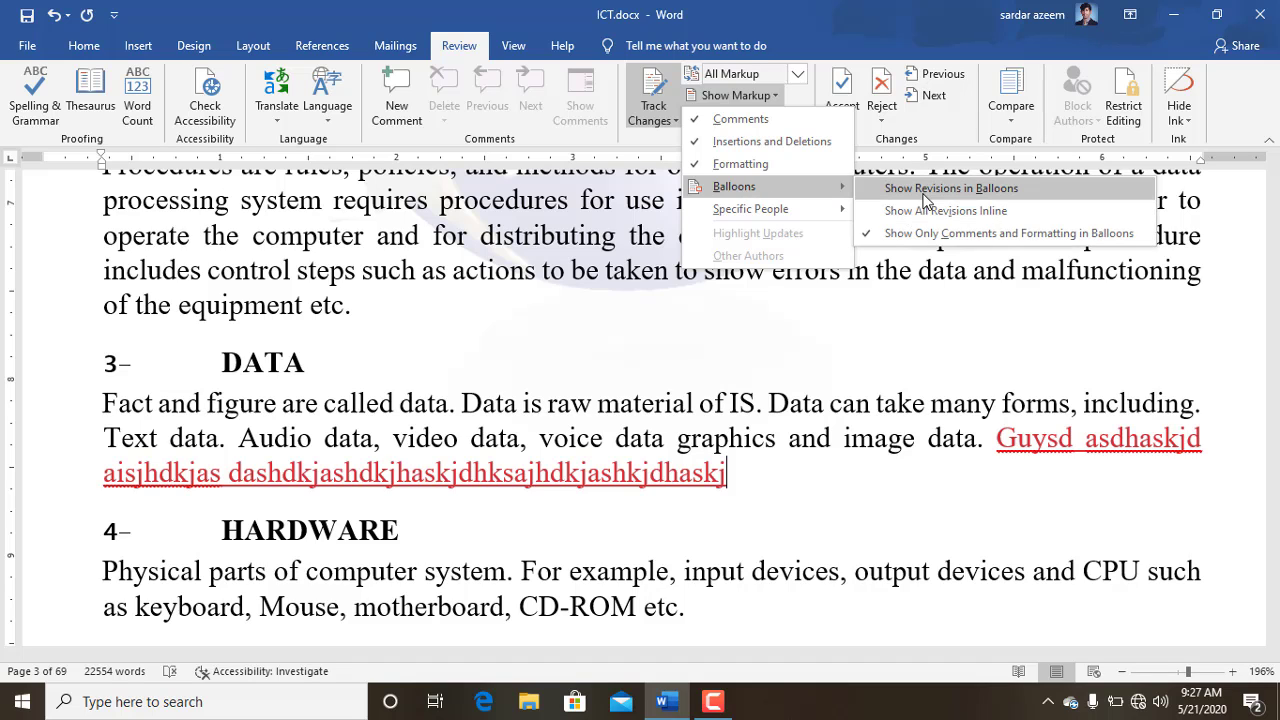
{"action": "left_click", "coordinate": [924, 194]}
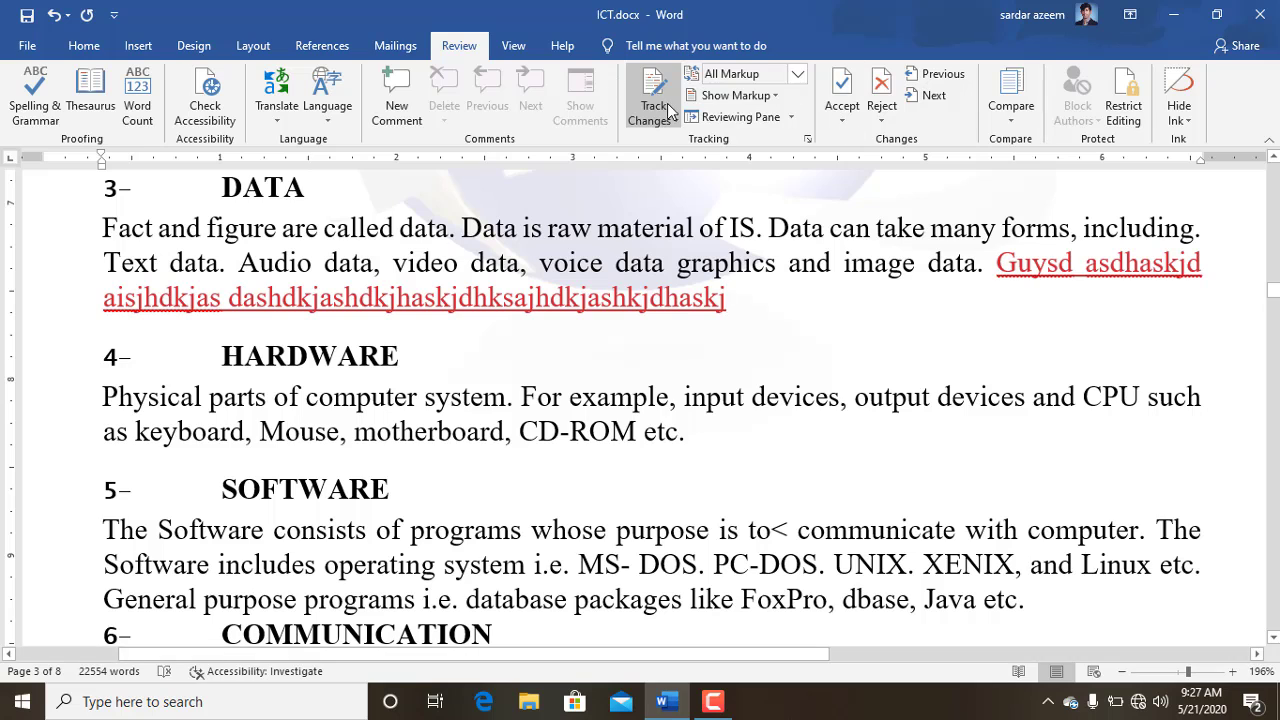
{"action": "left_click", "coordinate": [768, 95]}
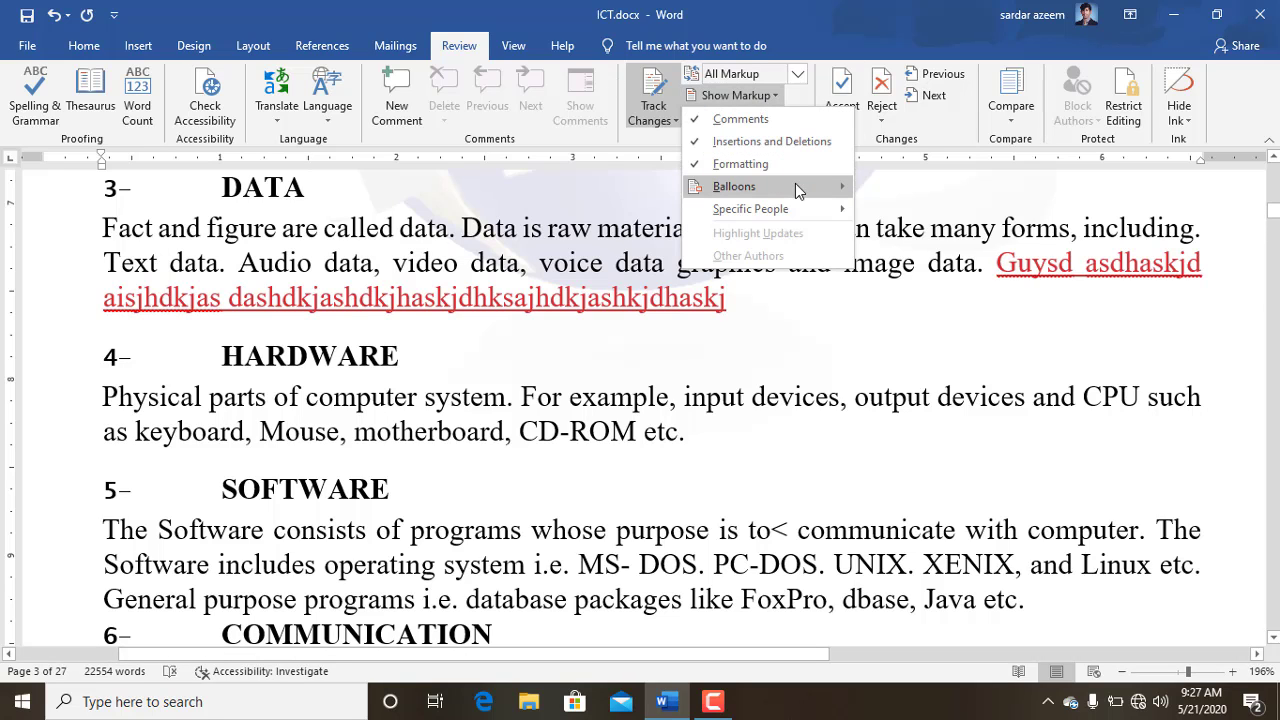
{"action": "mouse_move", "coordinate": [795, 184]}
{"action": "left_click", "coordinate": [912, 234]}
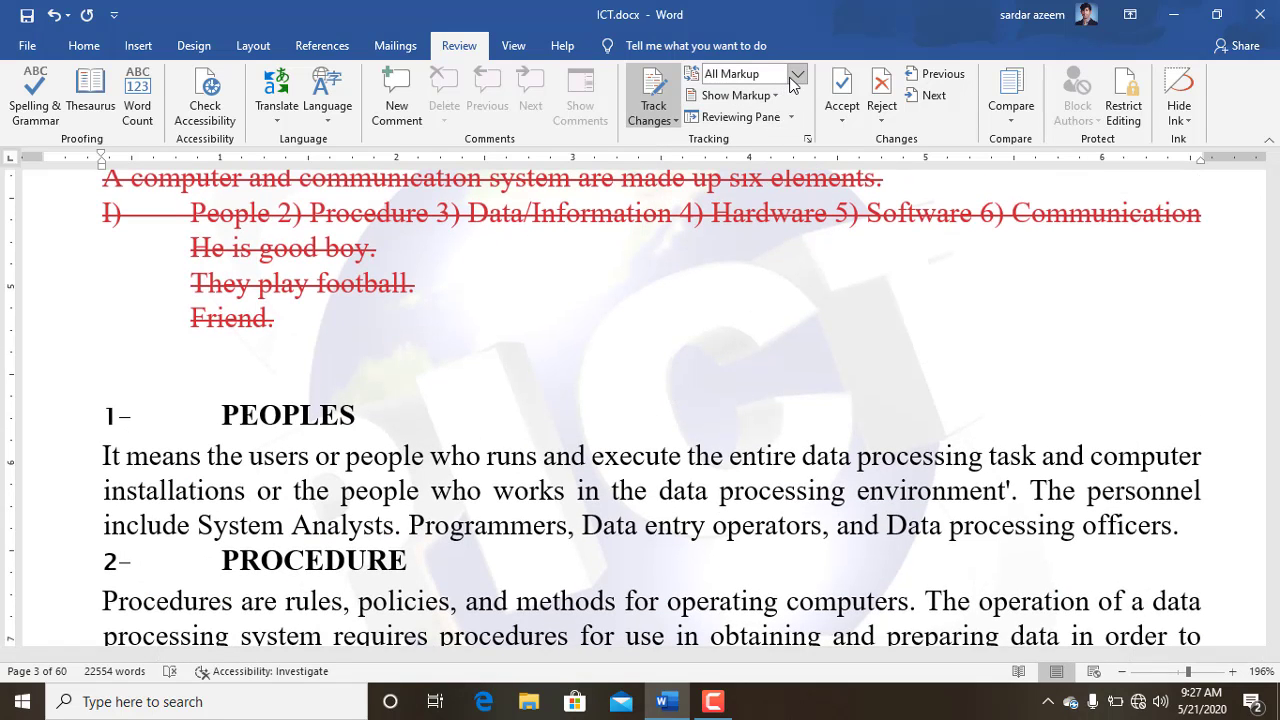
Step: Go through the tracked changes and reject both the insertion in the DATA paragraph and the deletion of the six-elements passage
{"action": "left_click", "coordinate": [938, 97]}
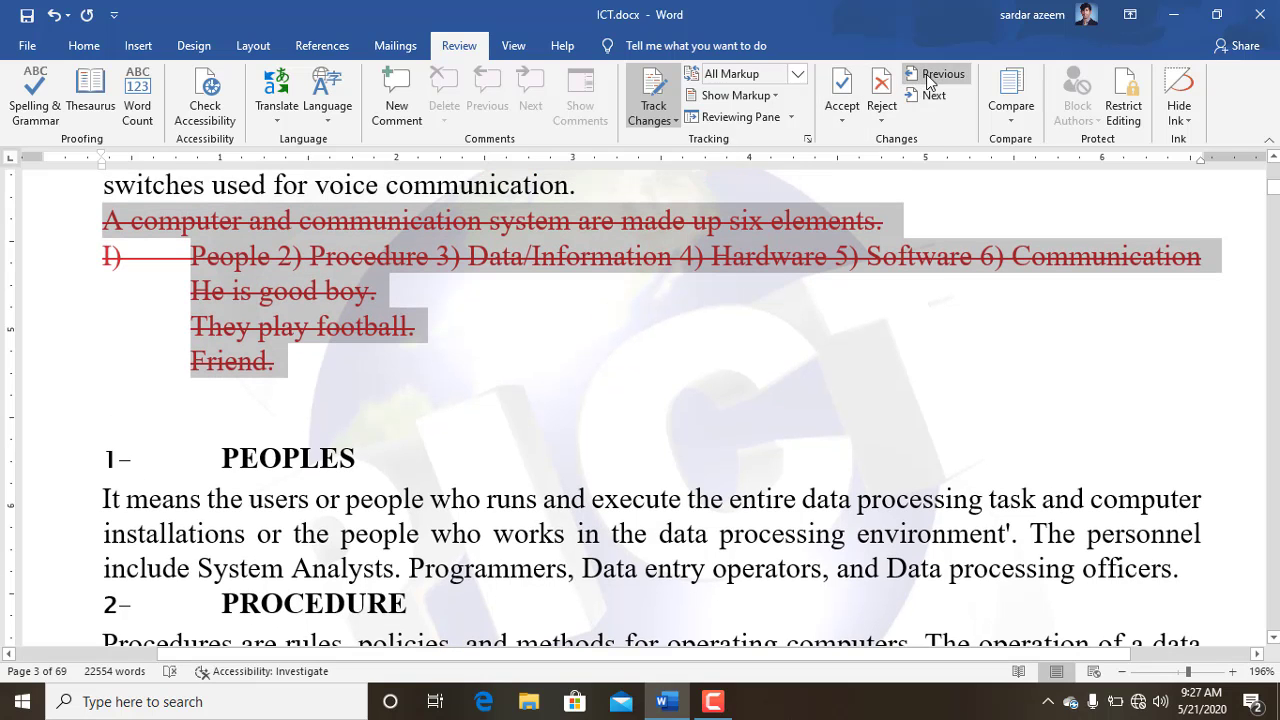
{"action": "left_click", "coordinate": [930, 76]}
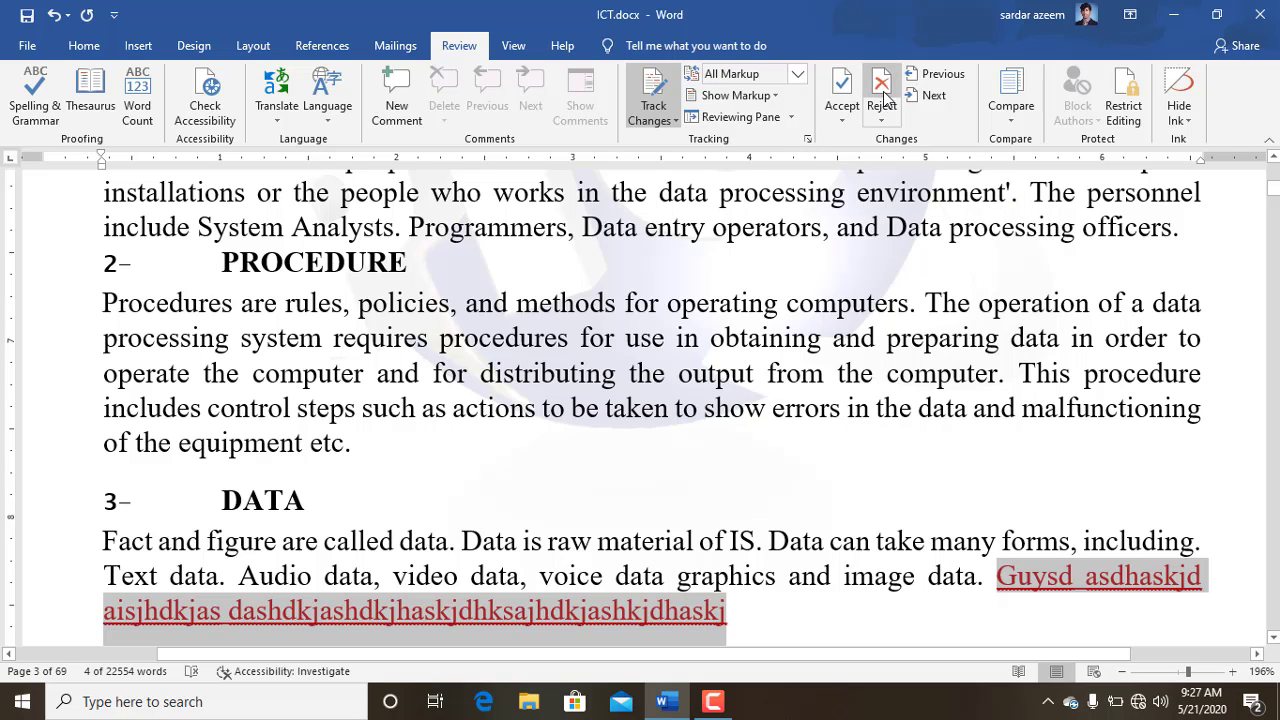
{"action": "left_click", "coordinate": [882, 90]}
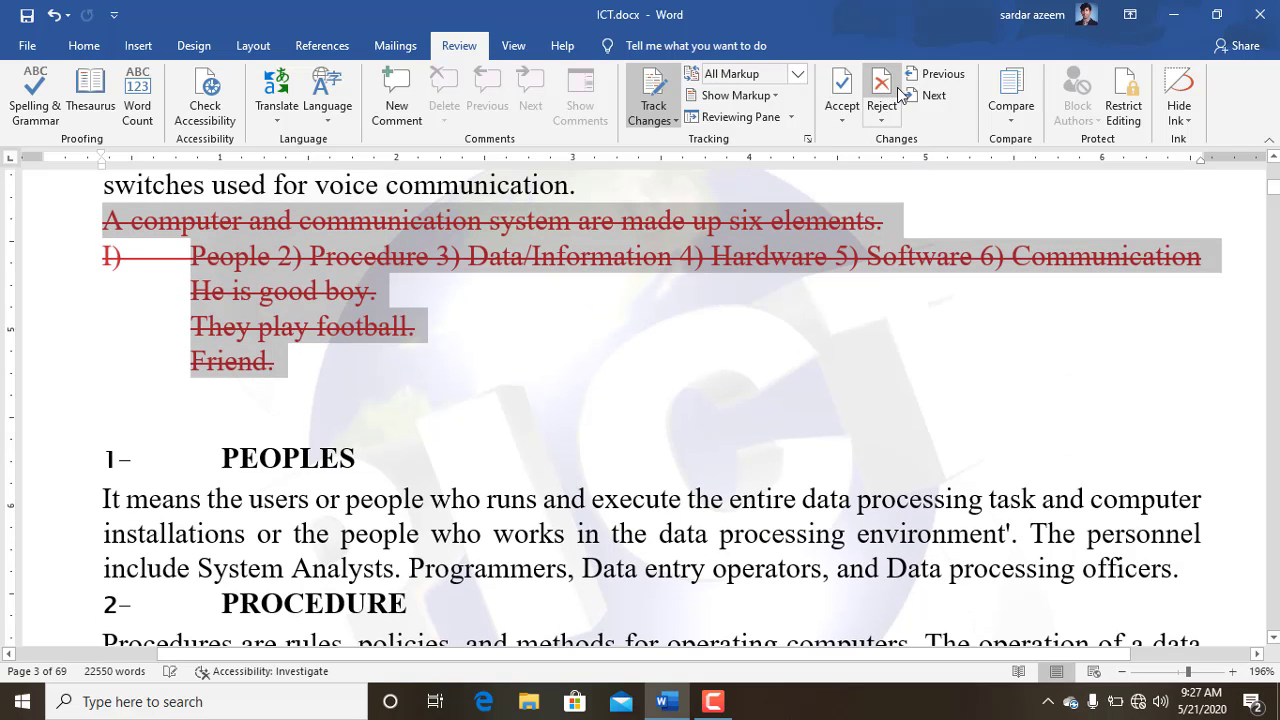
{"action": "left_click", "coordinate": [882, 90]}
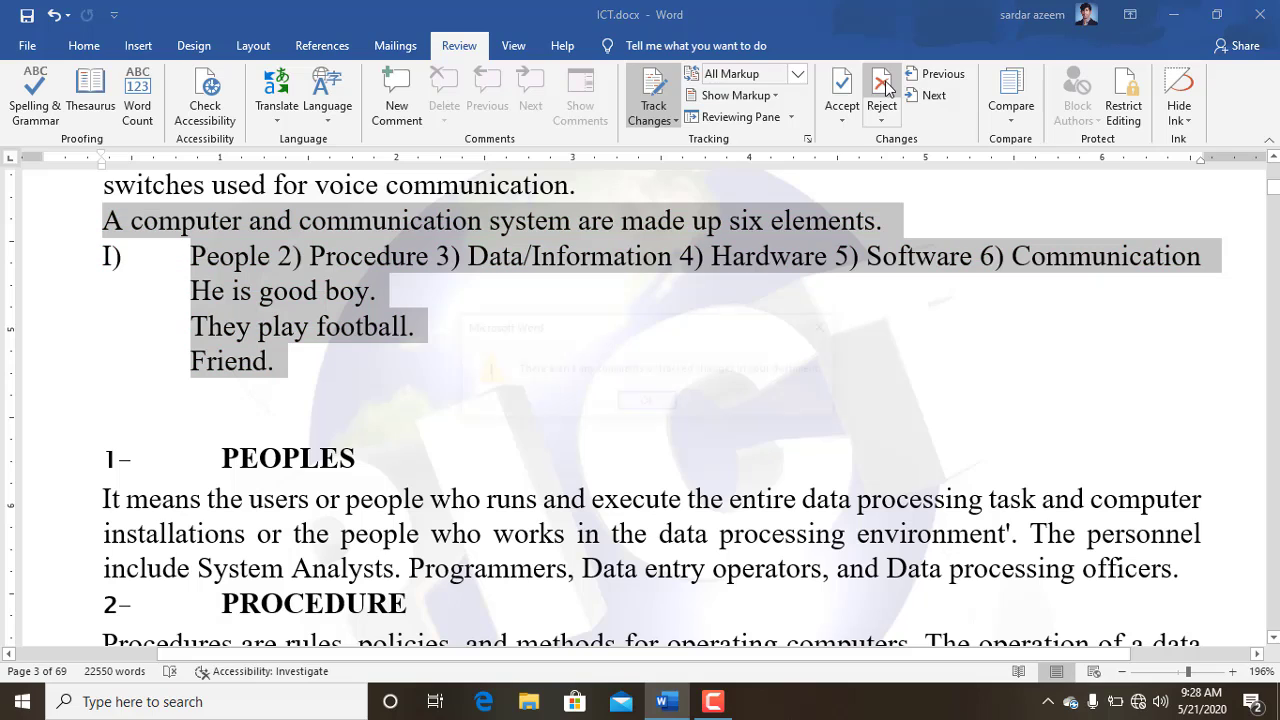
{"action": "left_click", "coordinate": [652, 402]}
Step: Turn off Track Changes for the document
{"action": "scroll", "coordinate": [706, 362], "scroll_direction": "up", "scroll_amount": 2}
{"action": "scroll", "coordinate": [708, 360], "scroll_direction": "up", "scroll_amount": 12}
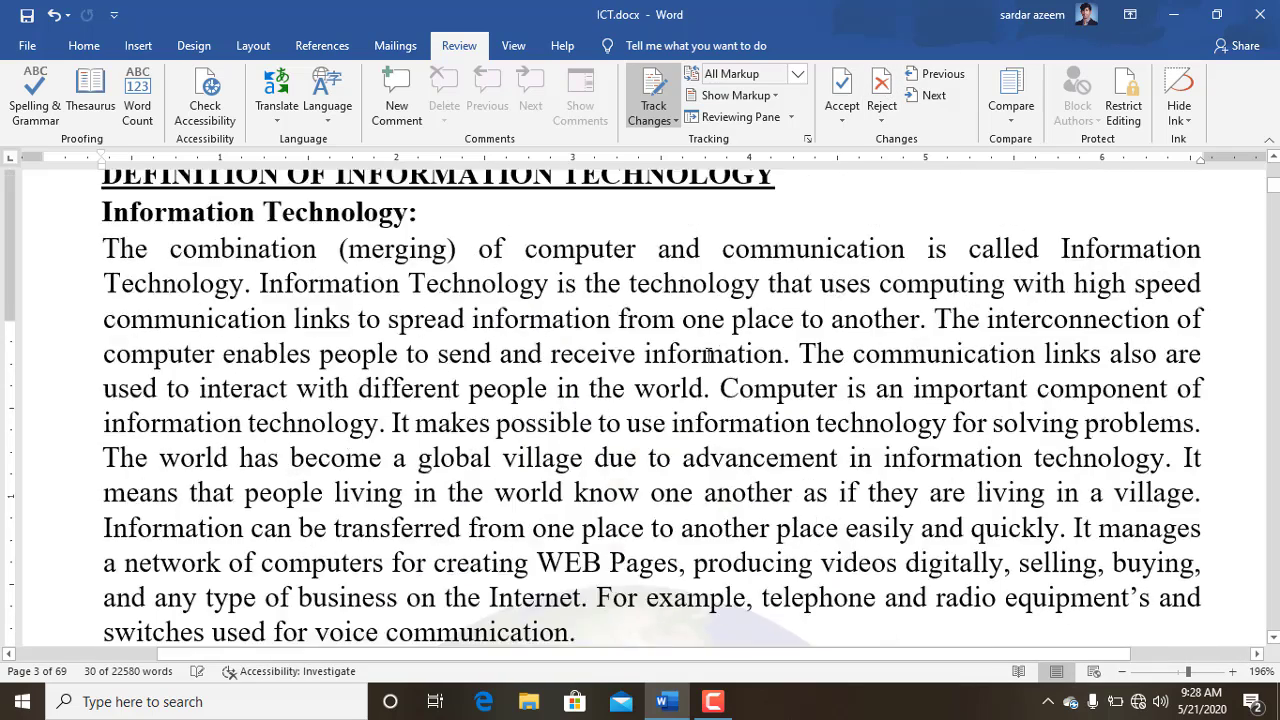
{"action": "left_click", "coordinate": [651, 92]}
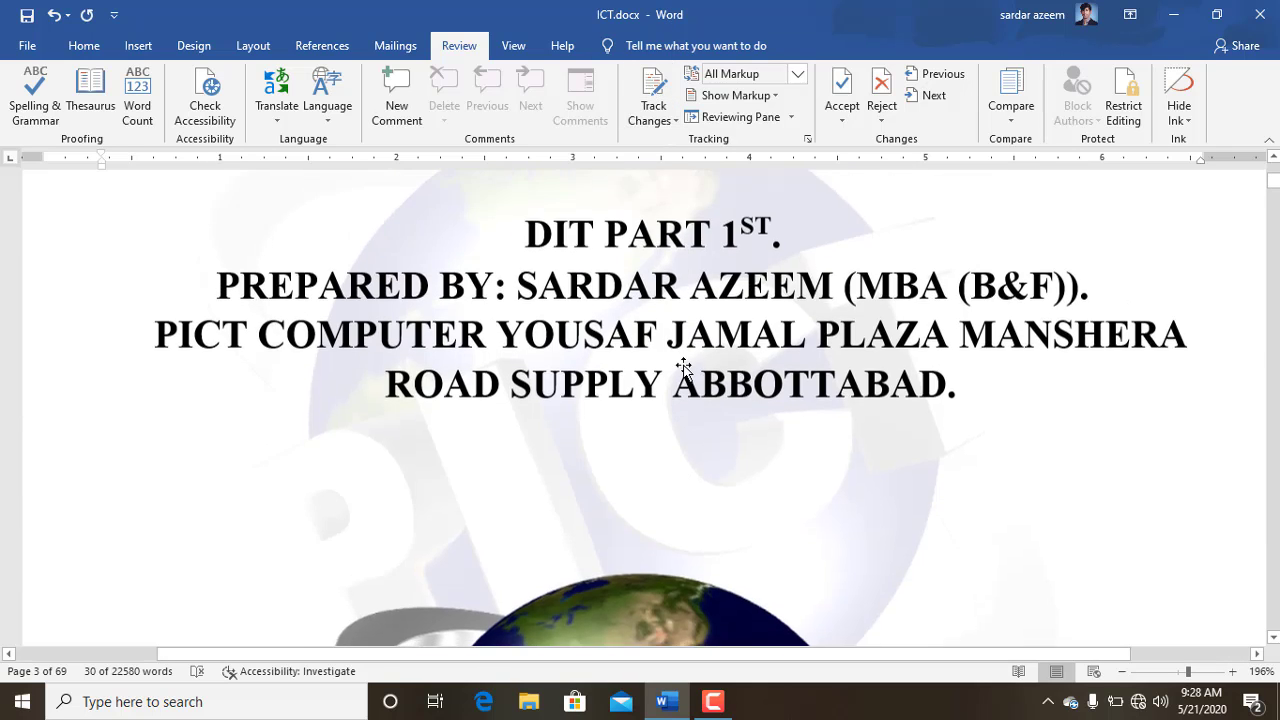
Step: Restrict editing to a selection of styles and "No changes (Read only)", and start enforcing protection by entering and confirming a new password
{"action": "scroll", "coordinate": [687, 371], "scroll_direction": "down", "scroll_amount": 3}
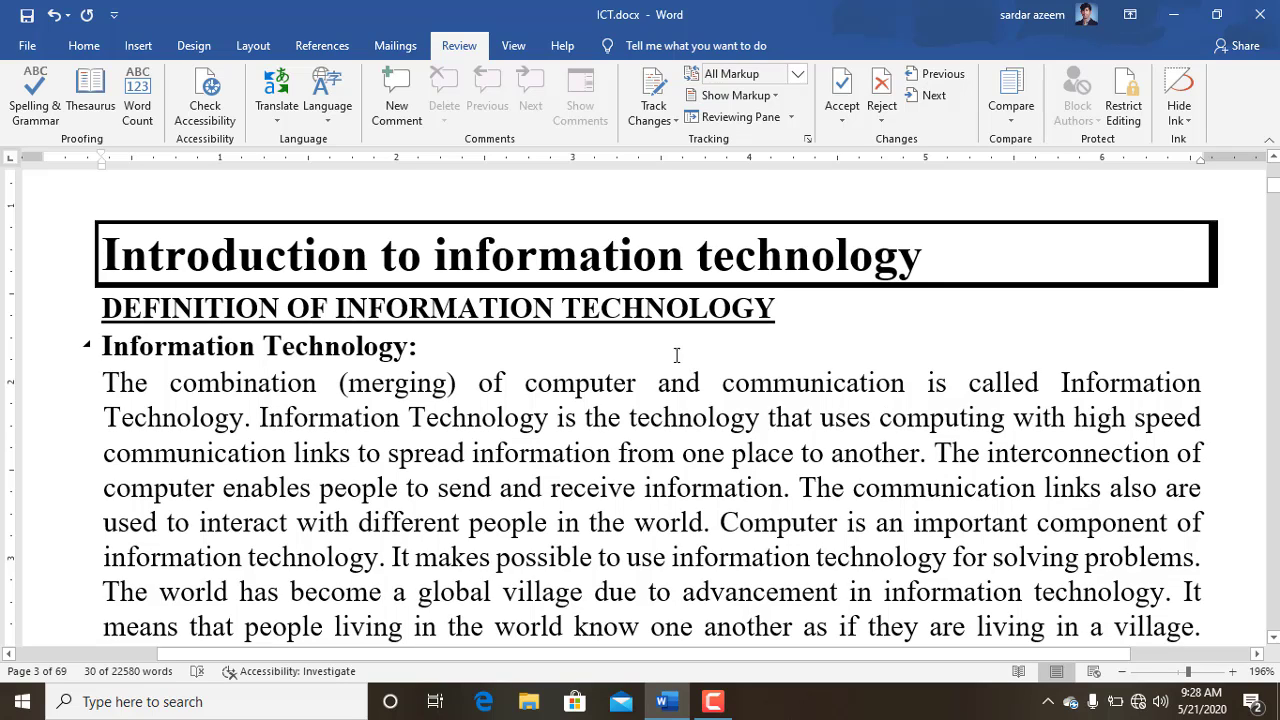
{"action": "left_click", "coordinate": [1125, 98]}
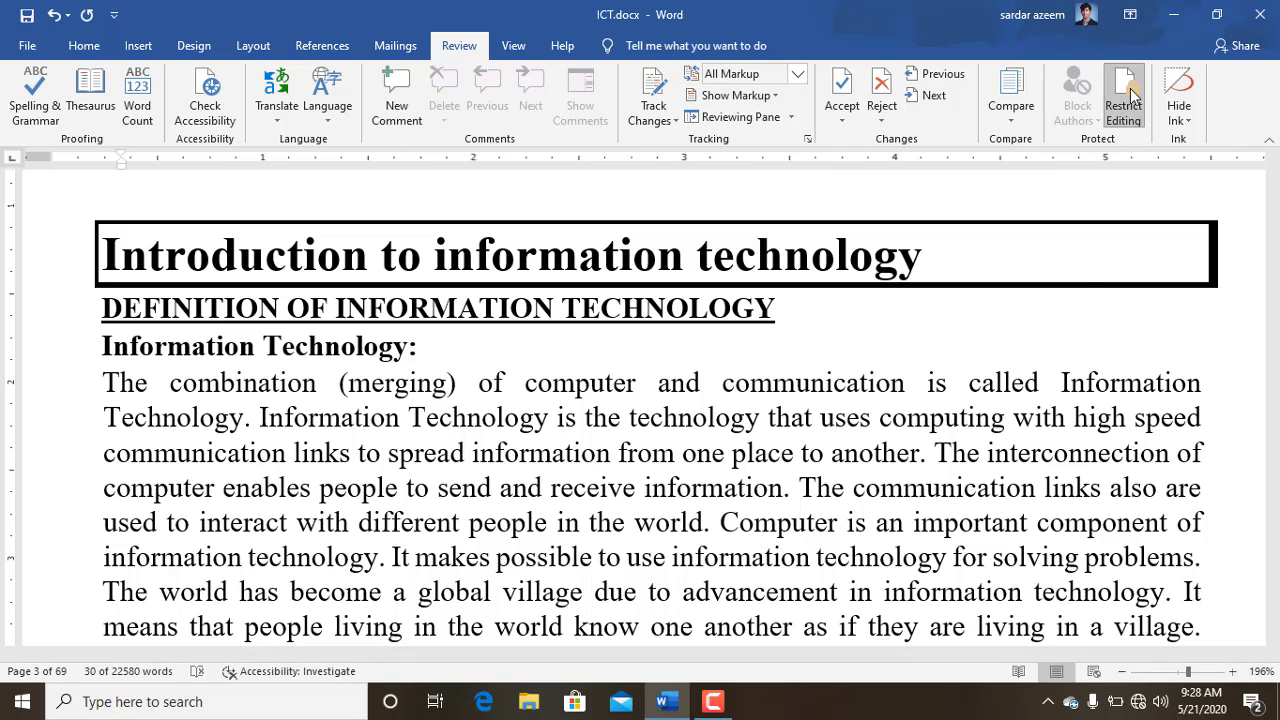
{"action": "left_click", "coordinate": [1108, 223]}
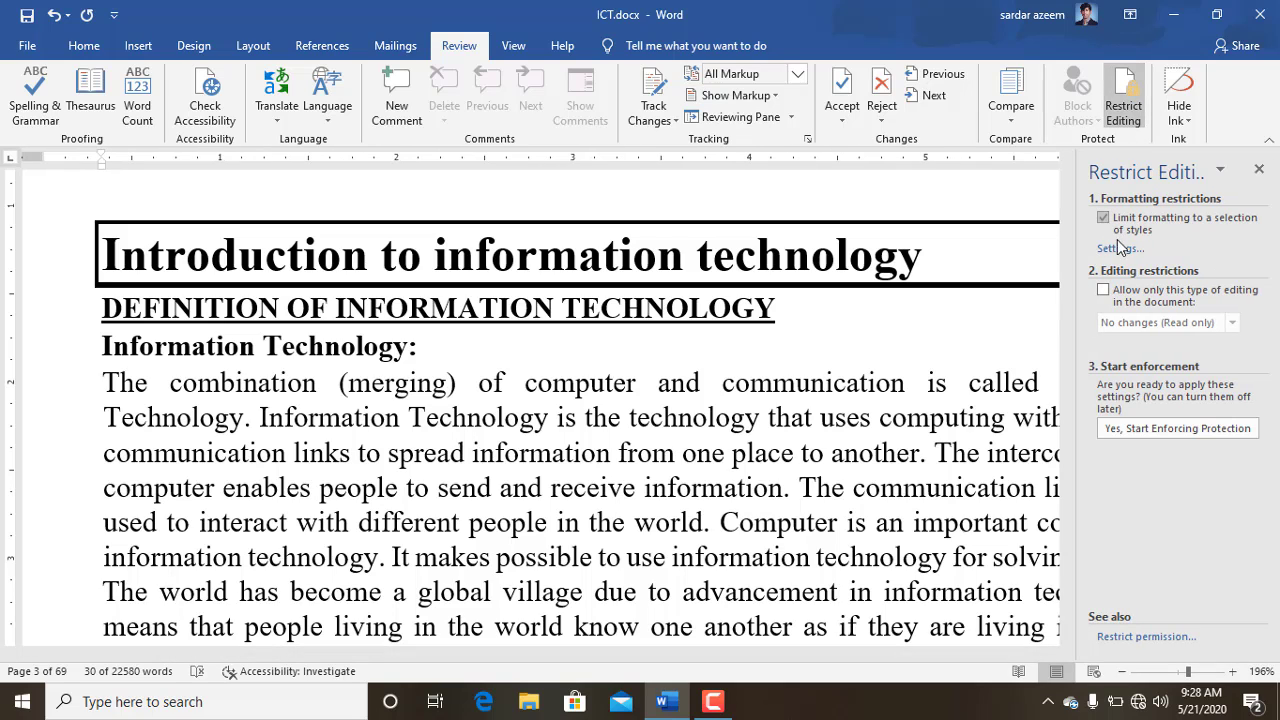
{"action": "left_click", "coordinate": [1104, 290]}
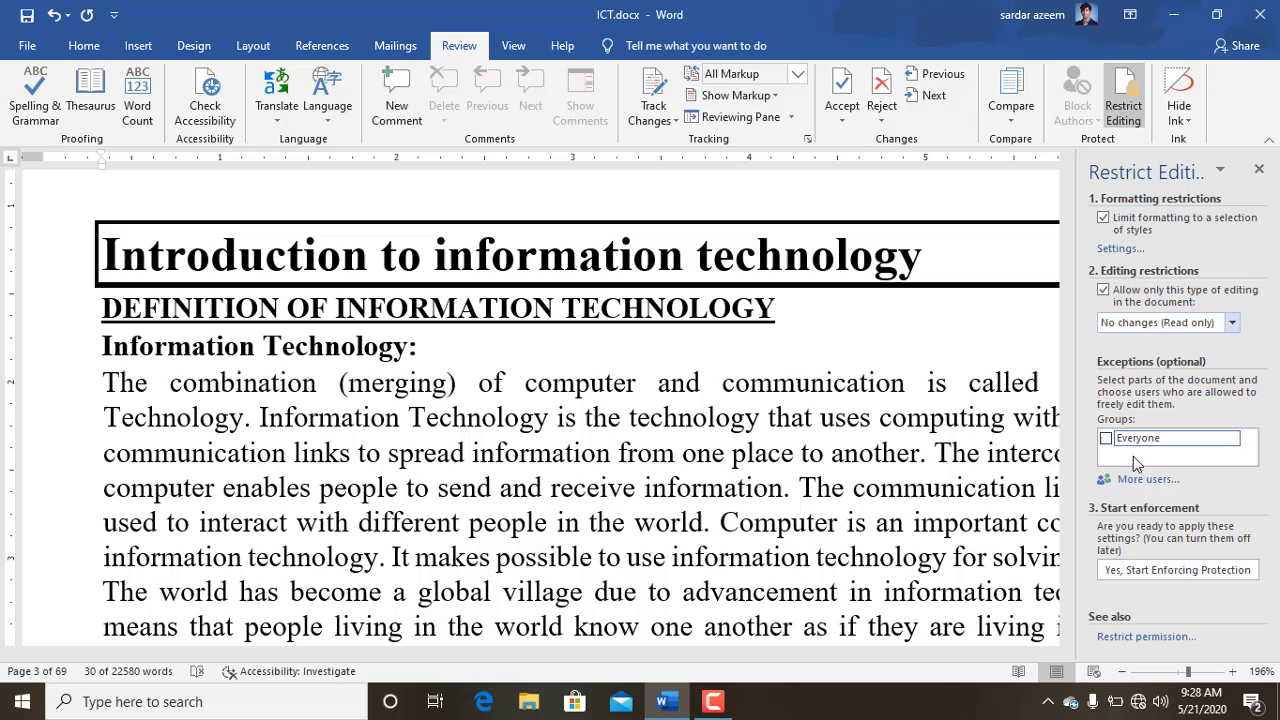
{"action": "left_click", "coordinate": [1128, 568]}
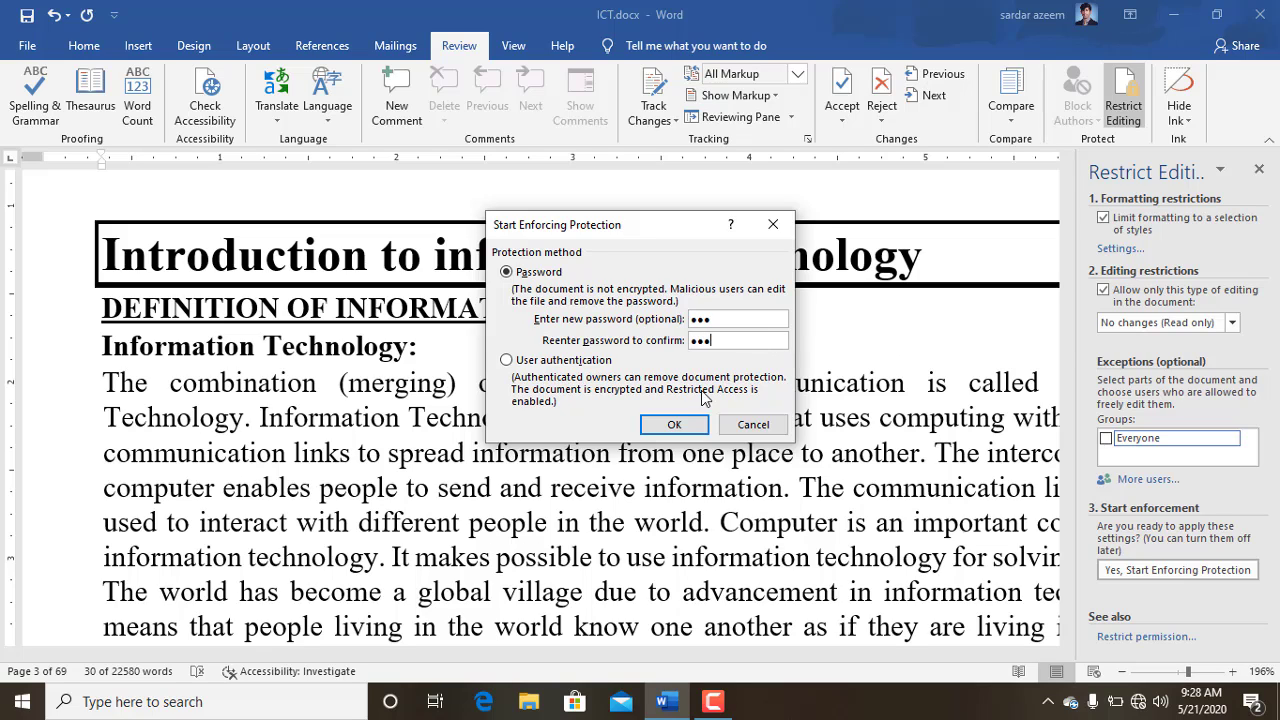
{"action": "left_click", "coordinate": [678, 424]}
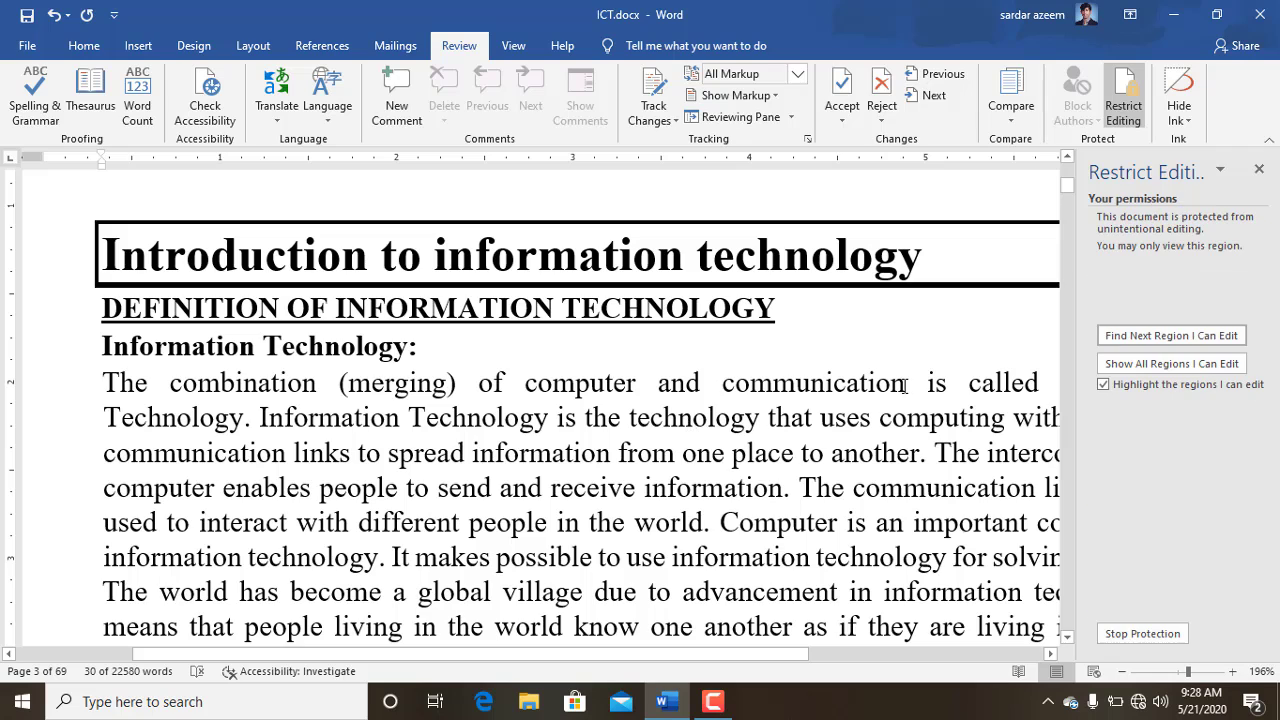
{"action": "left_click", "coordinate": [1260, 171]}
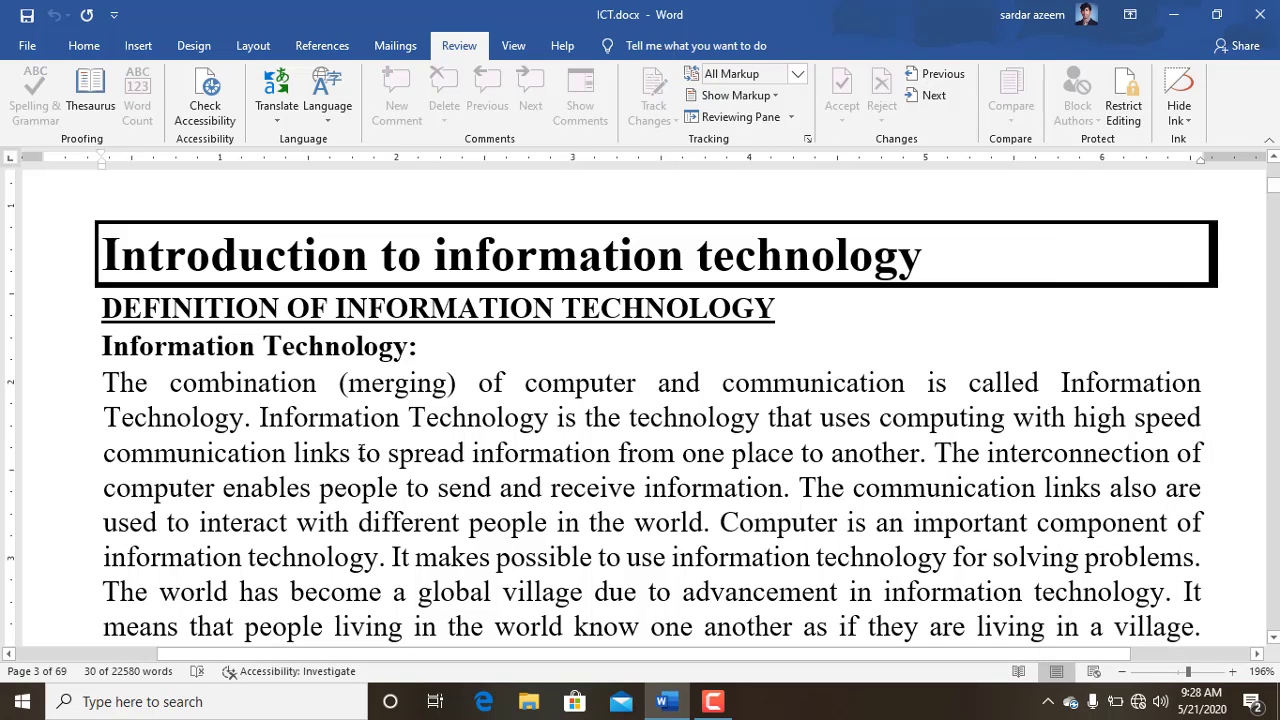
Step: Test the protection by trying to delete most of the Information Technology paragraph and to add a line below "Friend."
{"action": "left_click", "coordinate": [100, 384]}
{"action": "left_click", "coordinate": [922, 630], "text": "shift"}
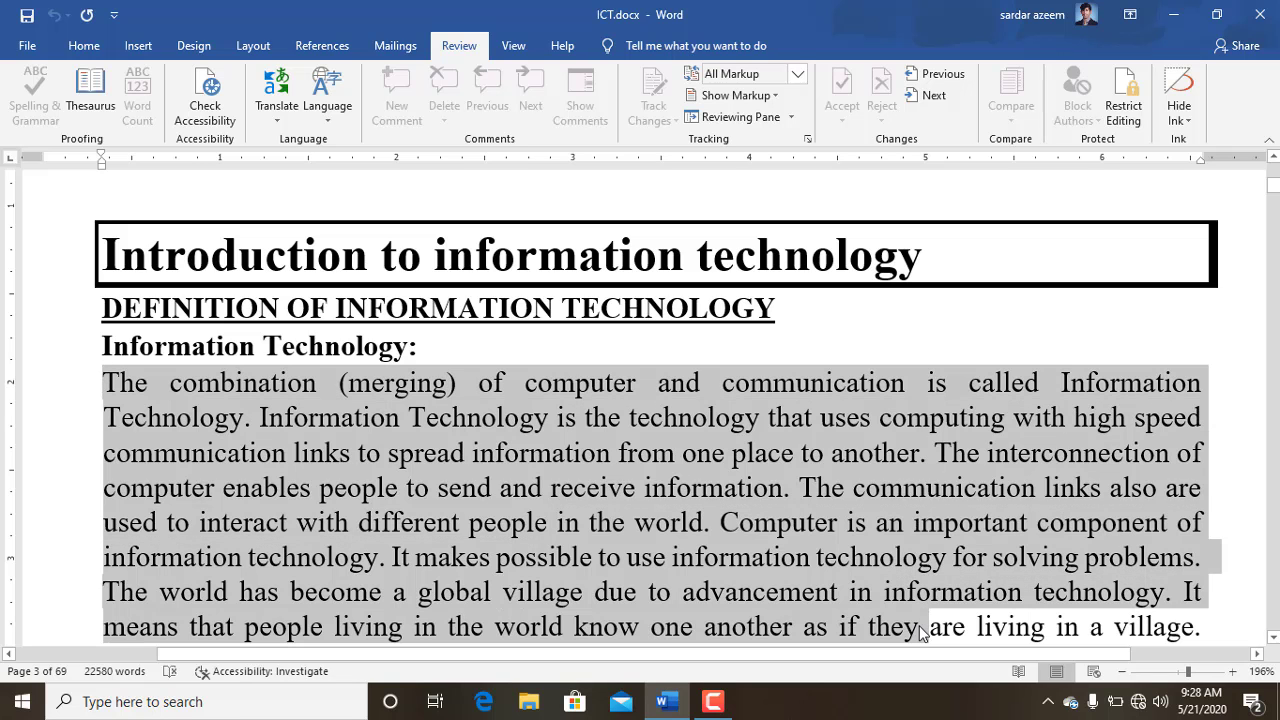
{"action": "key", "text": "Delete"}
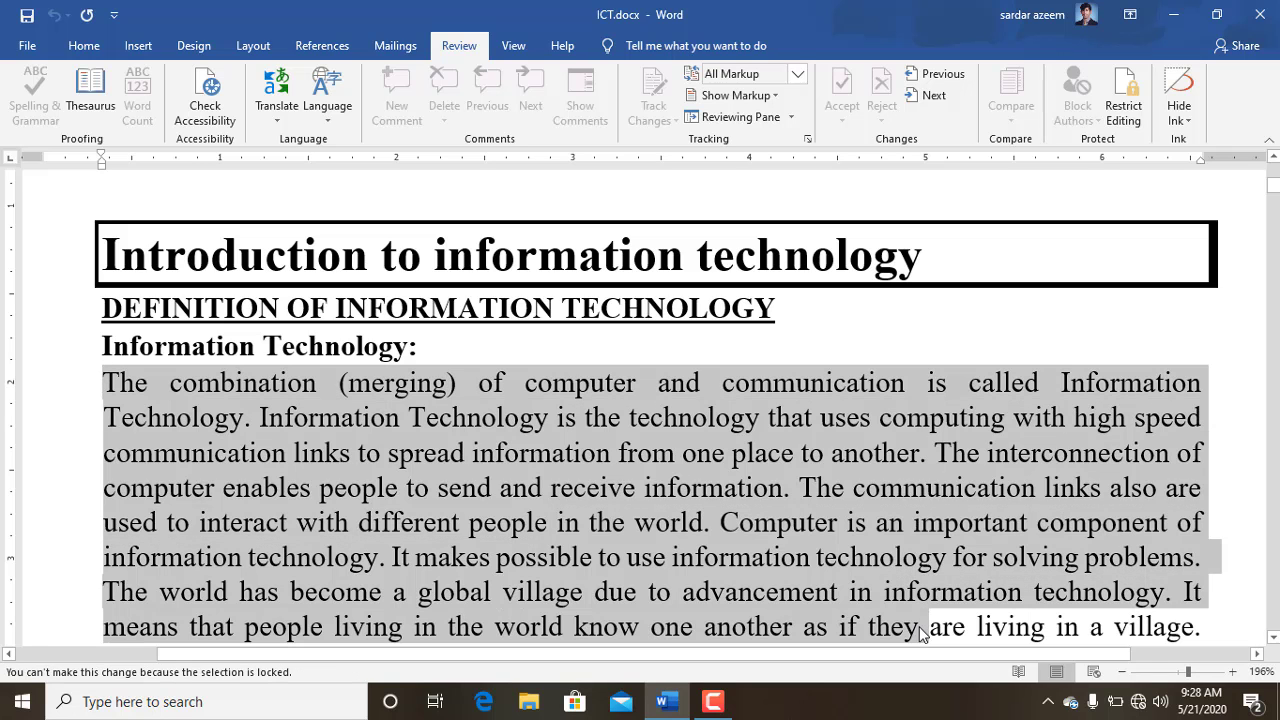
{"action": "key", "text": "ctrl+z"}
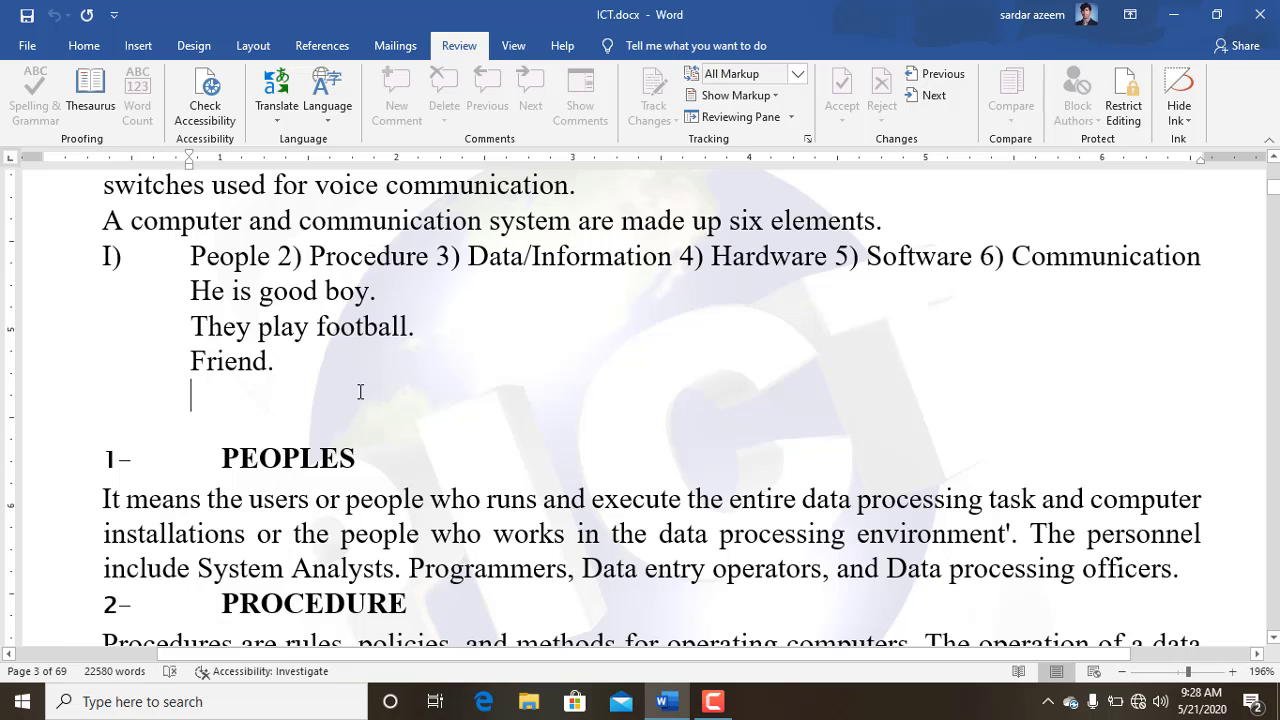
{"action": "key", "text": "Return"}
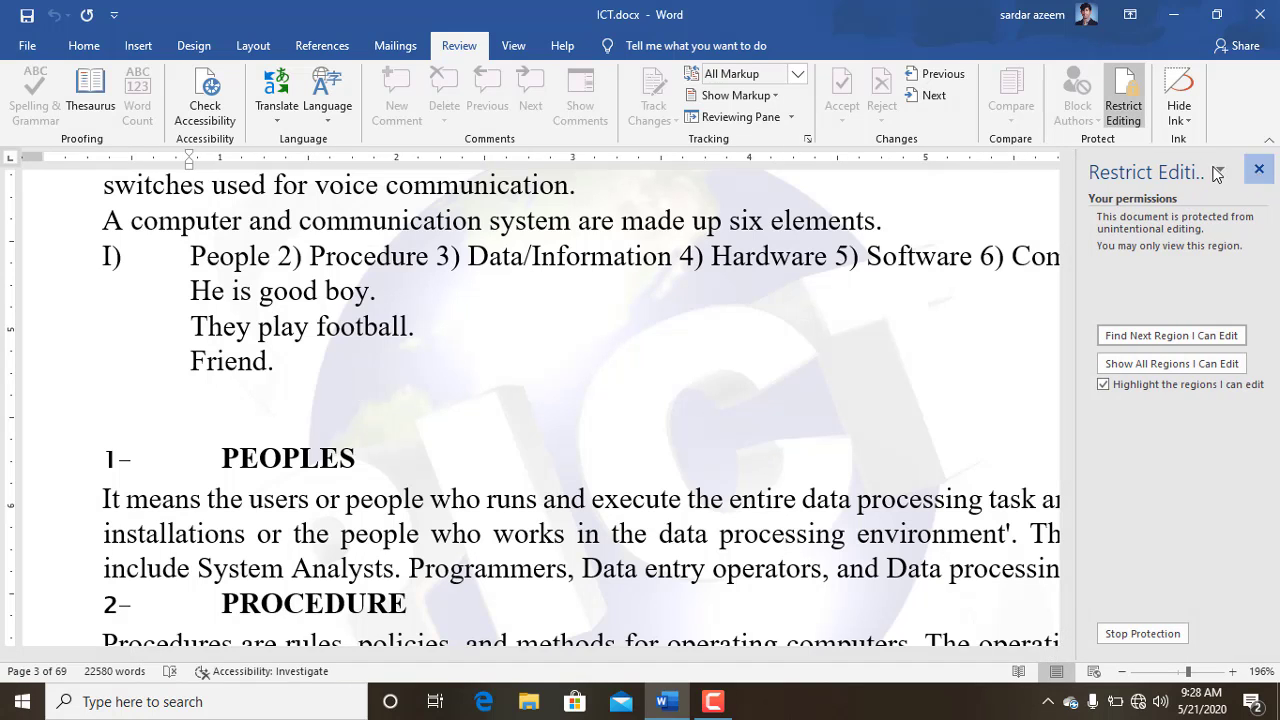
{"action": "left_click", "coordinate": [1259, 170]}
Step: Stop the document's editing protection by entering the protection password
{"action": "left_click", "coordinate": [1123, 105]}
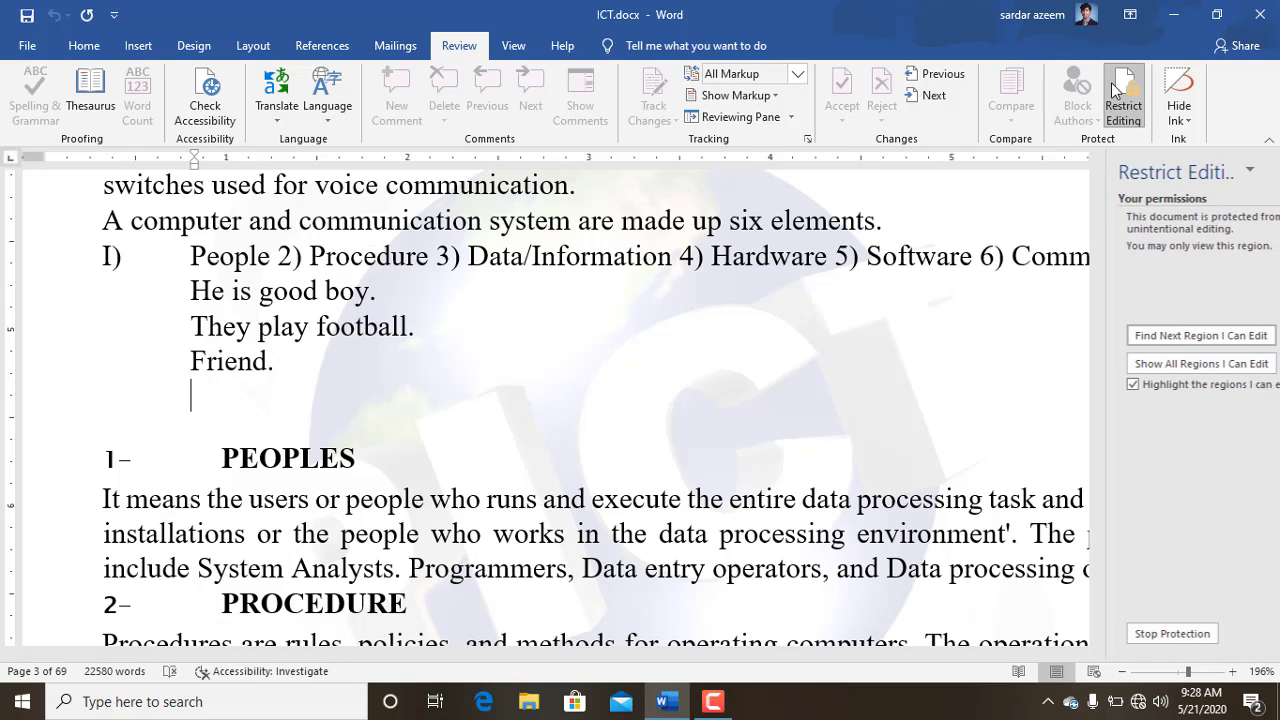
{"action": "left_click", "coordinate": [1118, 632]}
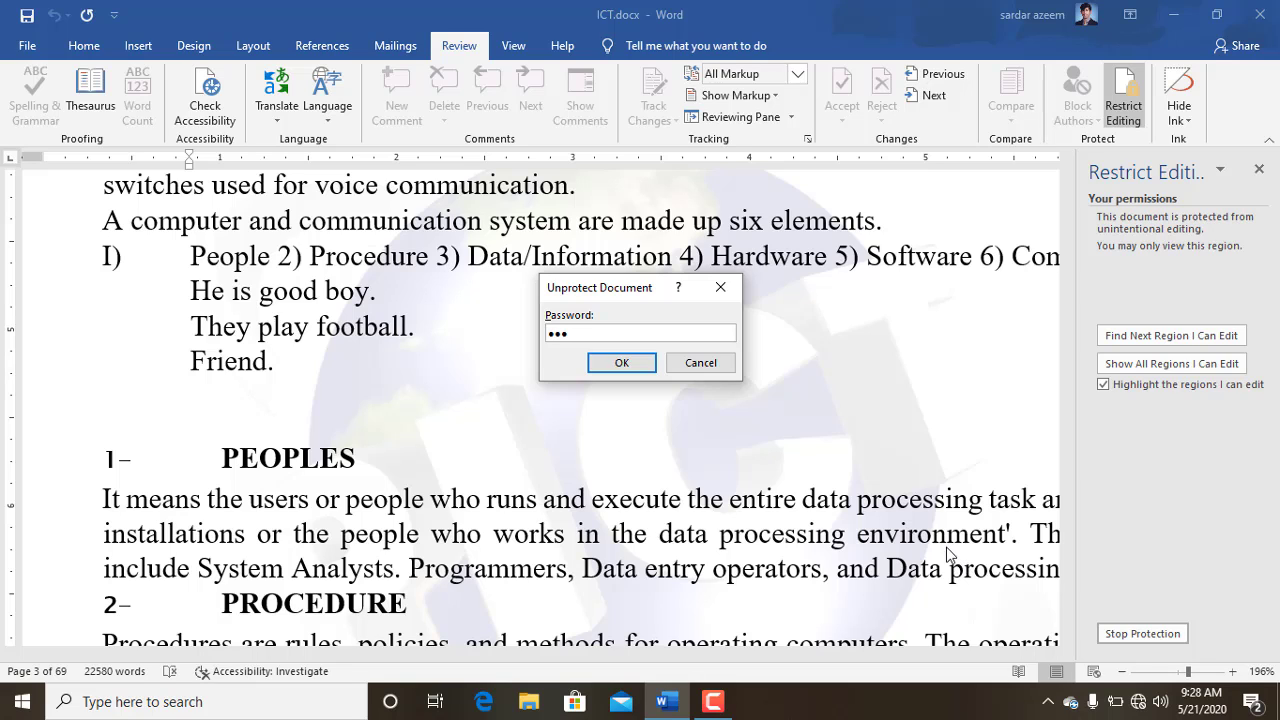
{"action": "key", "text": "Return"}
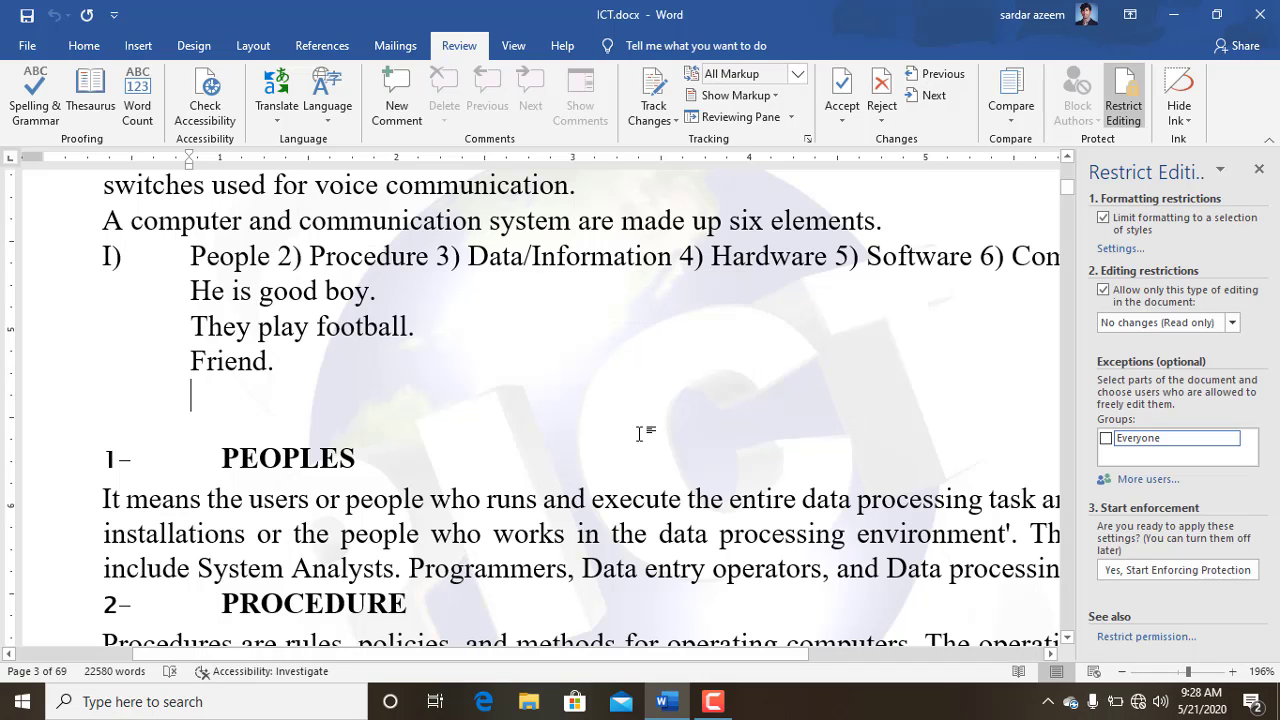
Step: Enter the test text "fghfhgfh" on the empty line below "Friend." and erase it again
{"action": "type", "text": "fghf hgfhg"}
{"action": "key", "text": "BackSpace"}
{"action": "key", "text": "BackSpace"}
{"action": "key", "text": "BackSpace"}
{"action": "key", "text": "BackSpace"}
{"action": "key", "text": "BackSpace"}
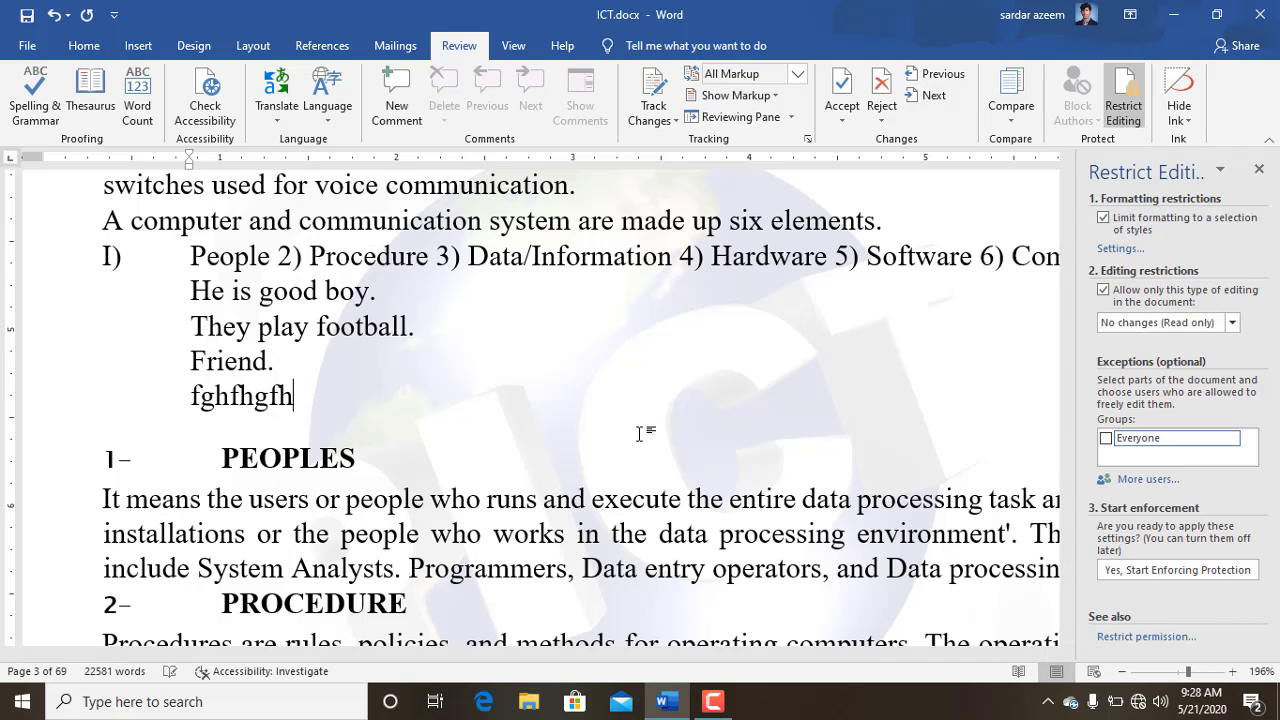
{"action": "key", "text": "BackSpace"}
{"action": "key", "text": "BackSpace"}
{"action": "key", "text": "BackSpace"}
{"action": "key", "text": "BackSpace"}
{"action": "key", "text": "BackSpace"}
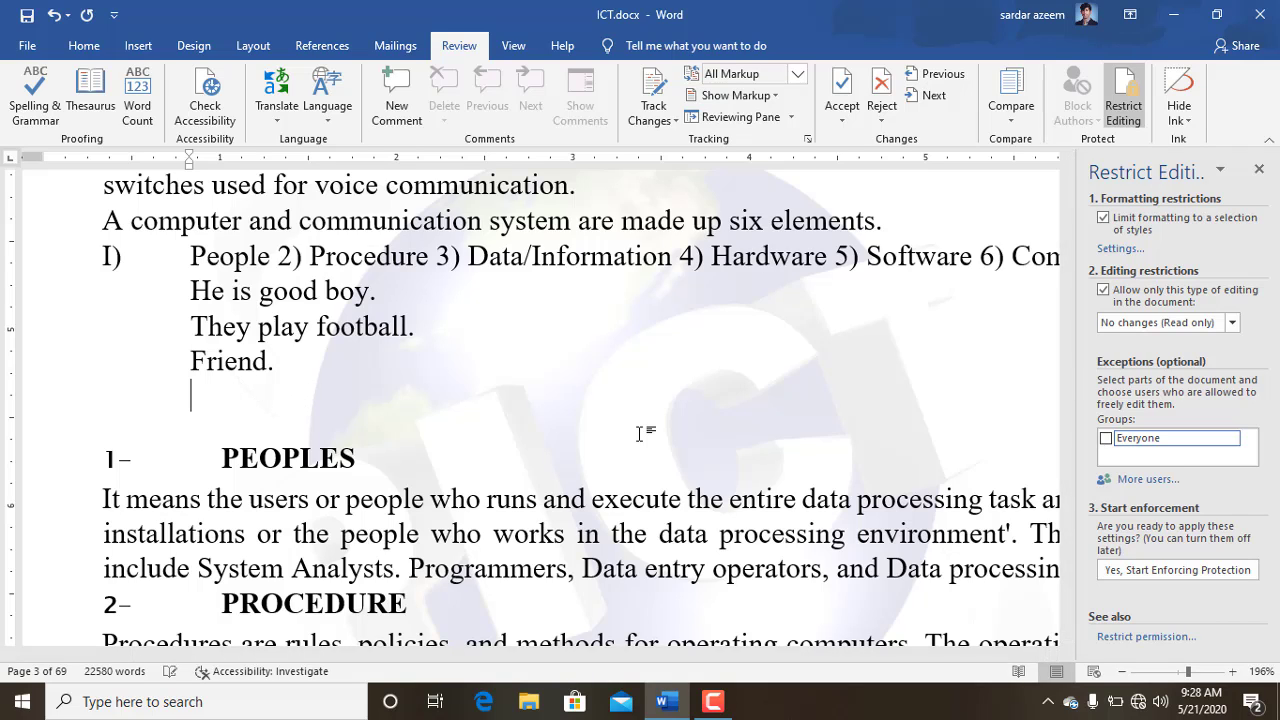